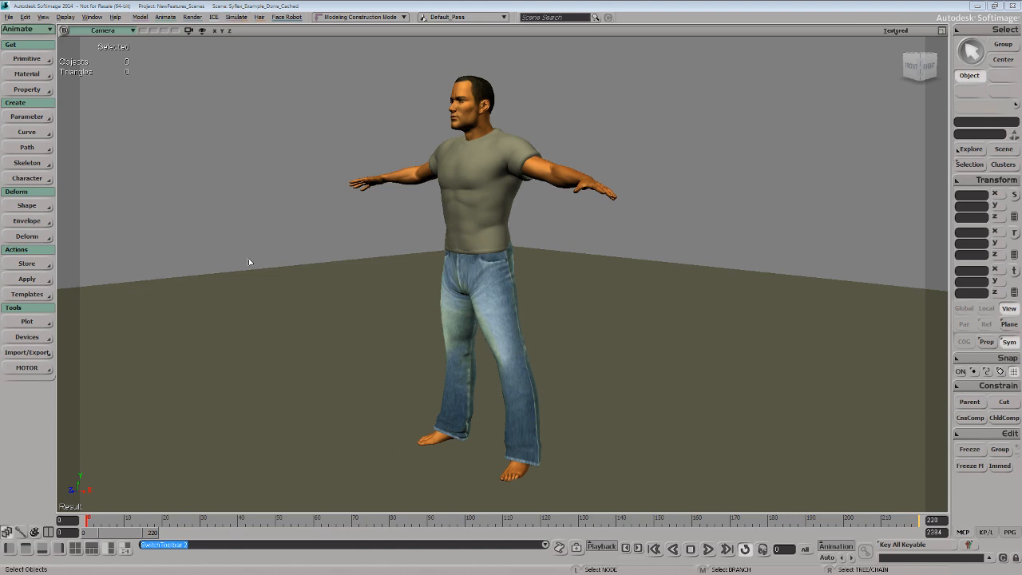
- Play back the cached cloth animation, and replace the scene with Syflex_Example_Start without saving changes
left_click(707, 550)
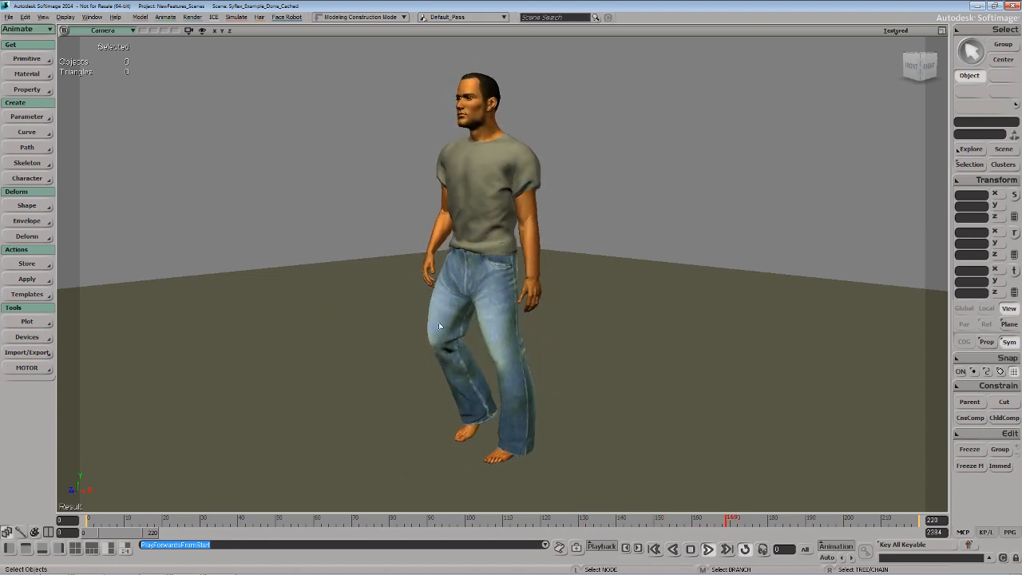
key("Escape")
key("ctrl+n")
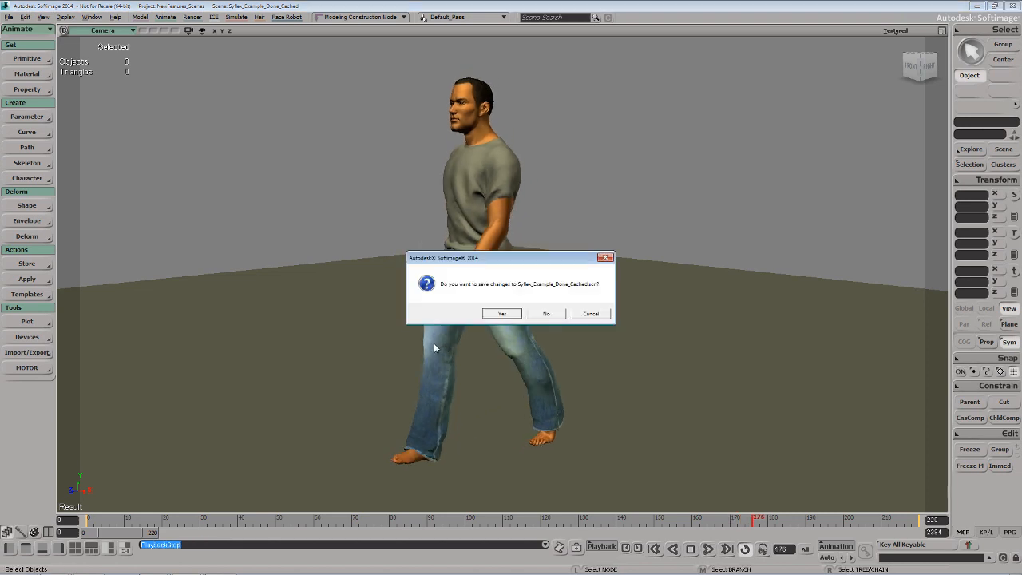
key("n")
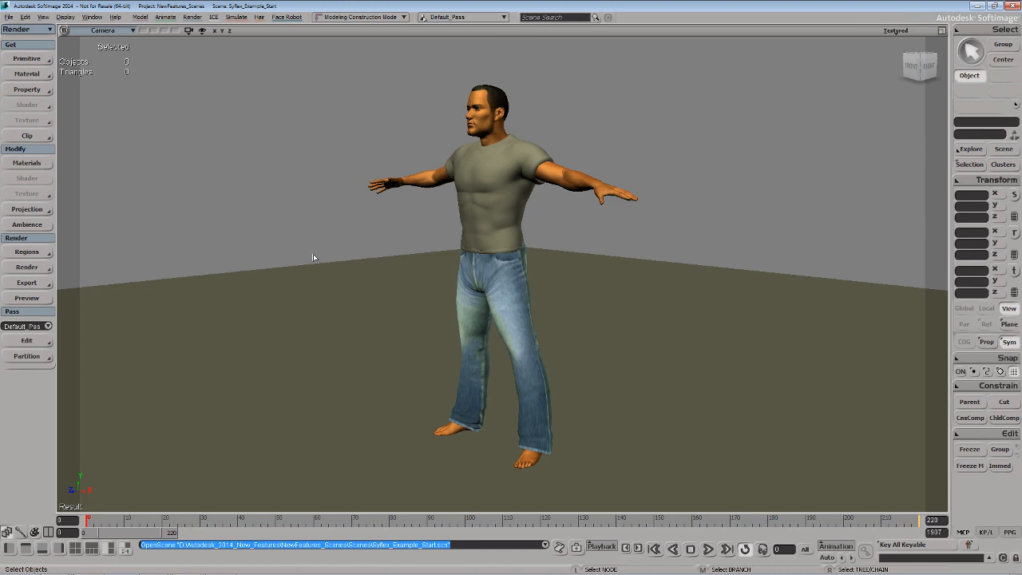
- Select the jeans mesh and create a simulated ICE tree for it in the ICE Tree editor
left_click(516, 347)
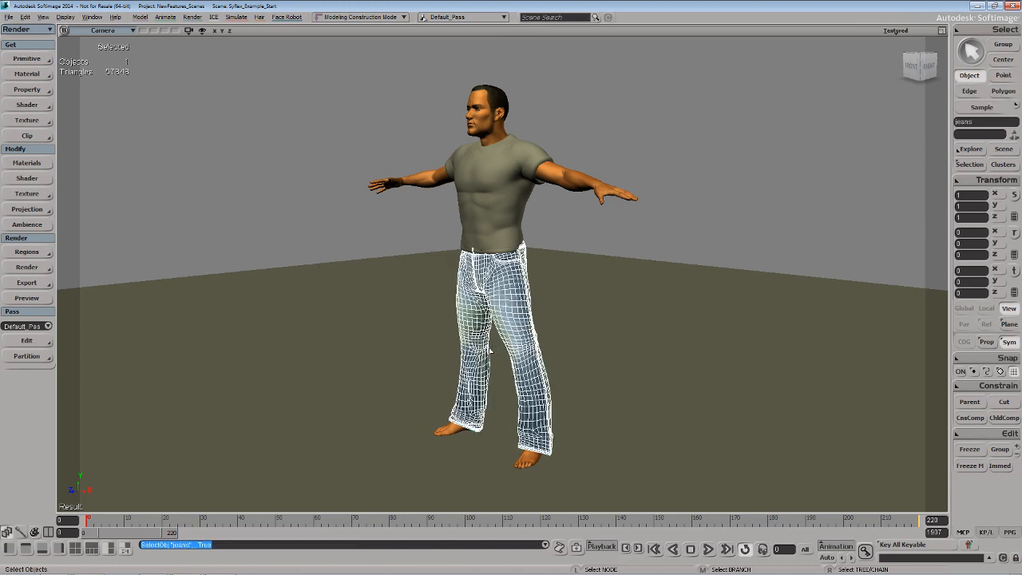
key("alt+9")
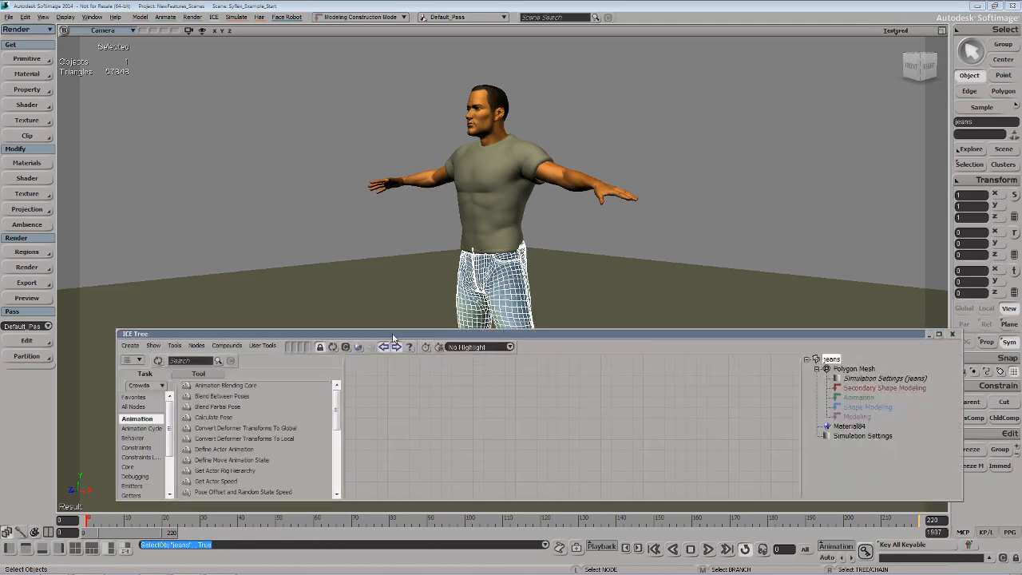
left_click_drag(391, 337, 346, 43)
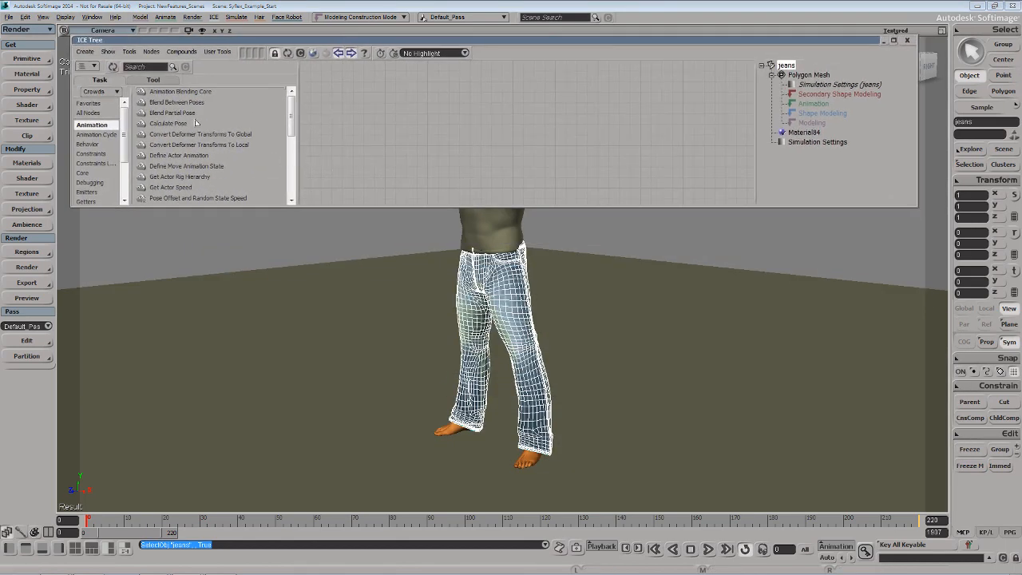
left_click(86, 52)
left_click(99, 71)
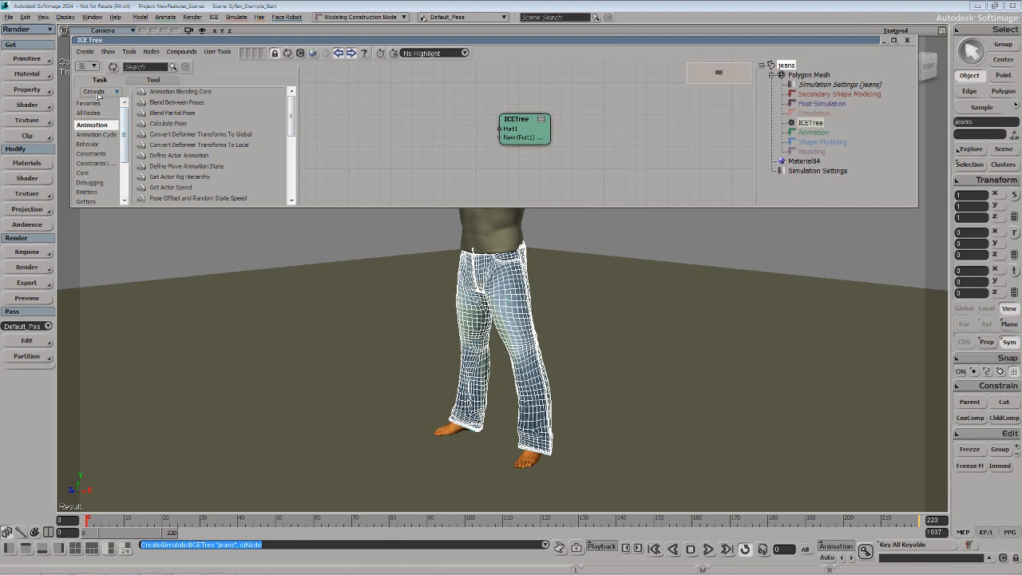
- Add a Syflex Cloth node from the Syflex Basic nodes beside the ICETree node
left_click(96, 92)
left_click(114, 143)
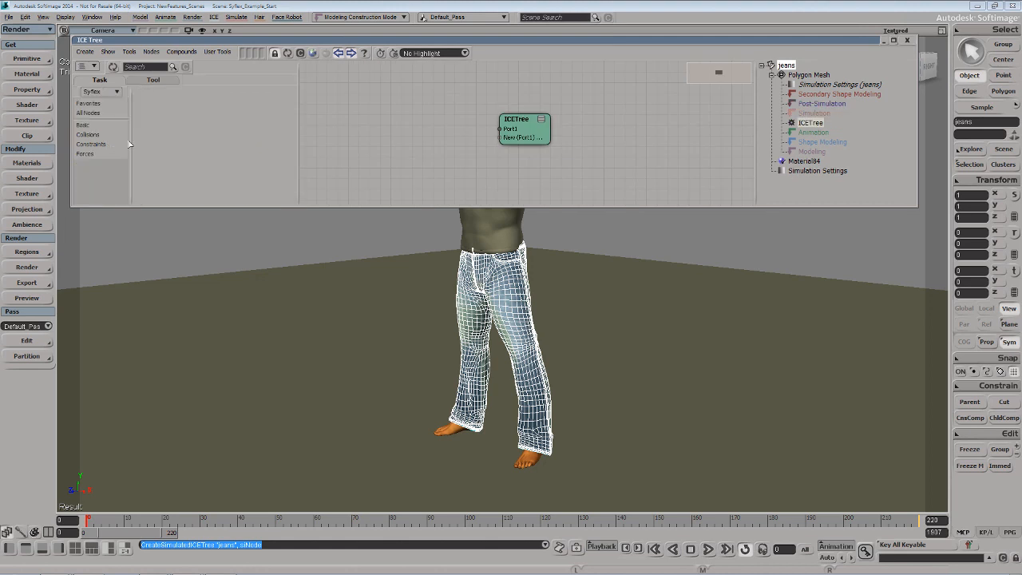
left_click(87, 125)
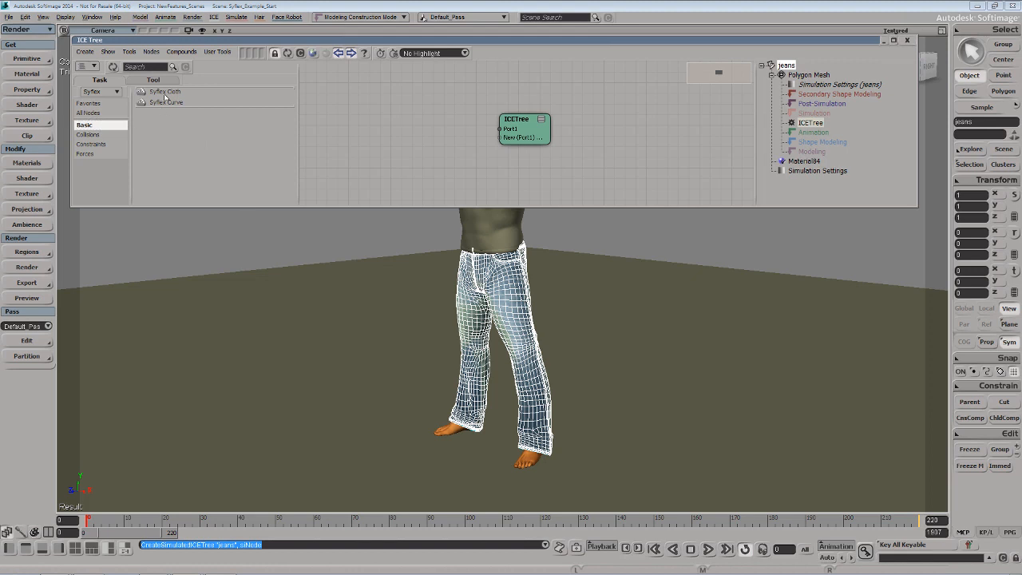
left_click_drag(160, 94, 374, 119)
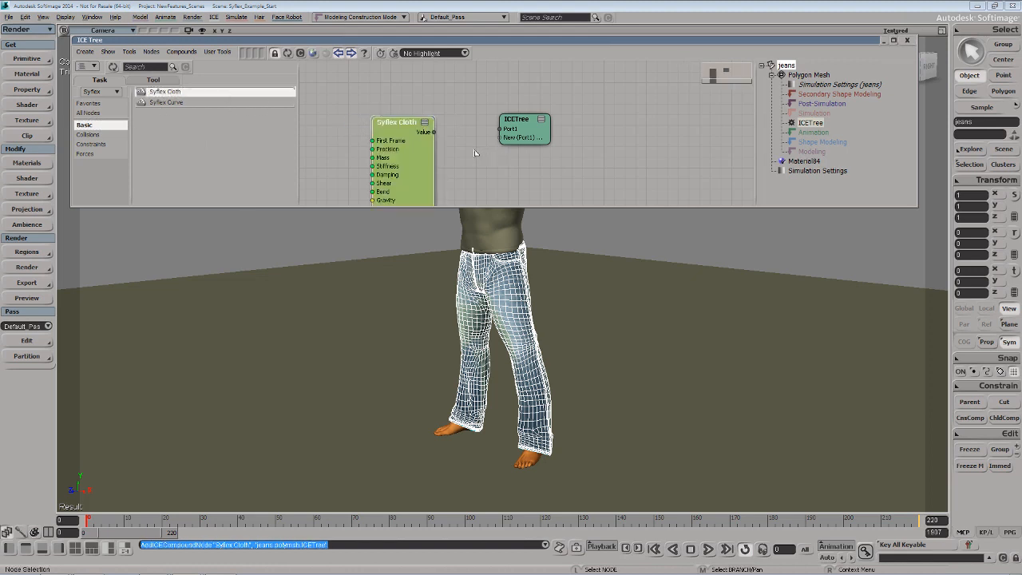
left_click_drag(455, 164, 486, 102)
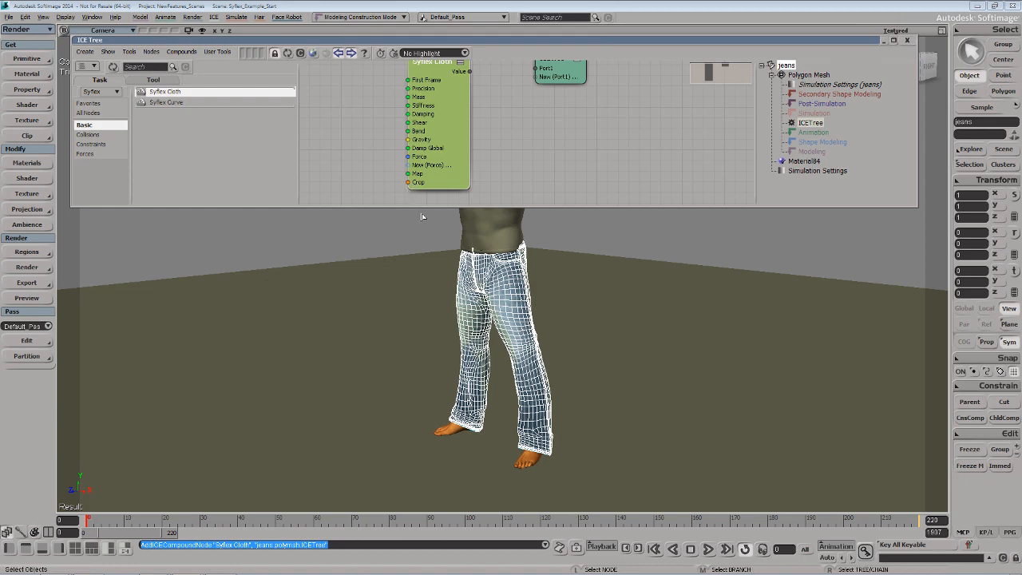
- Isolate the selected jeans in the camera view so the rest of the character is hidden
key("z")
left_click_drag(438, 287, 470, 335)
key("o")
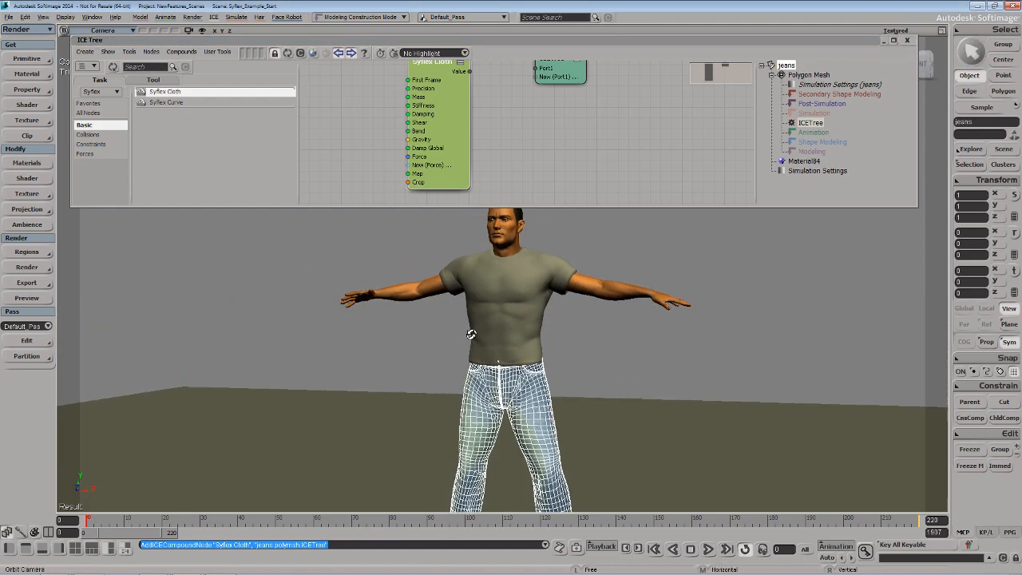
scroll(502, 314, "up", 4)
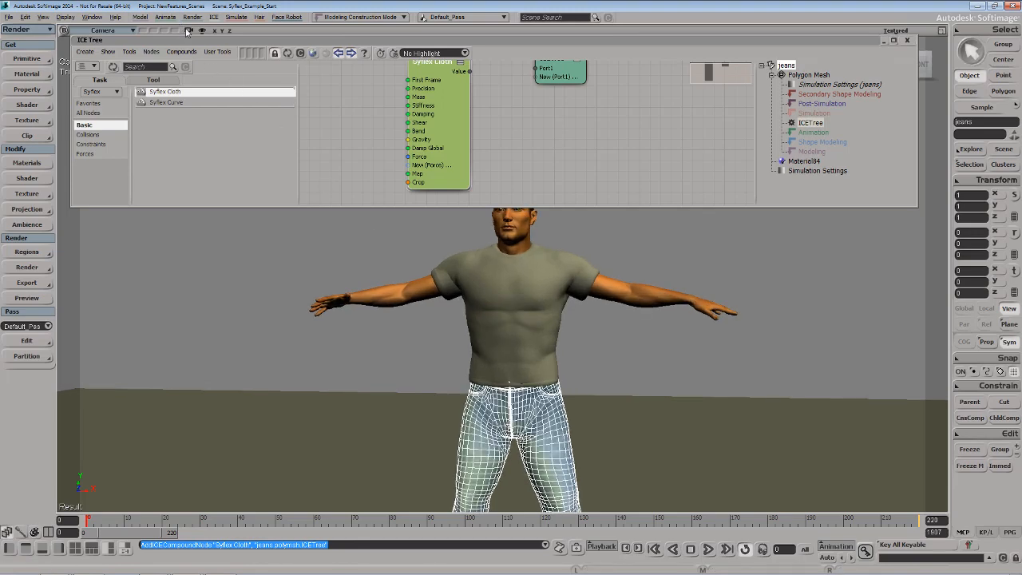
left_click(188, 31)
left_click(216, 145)
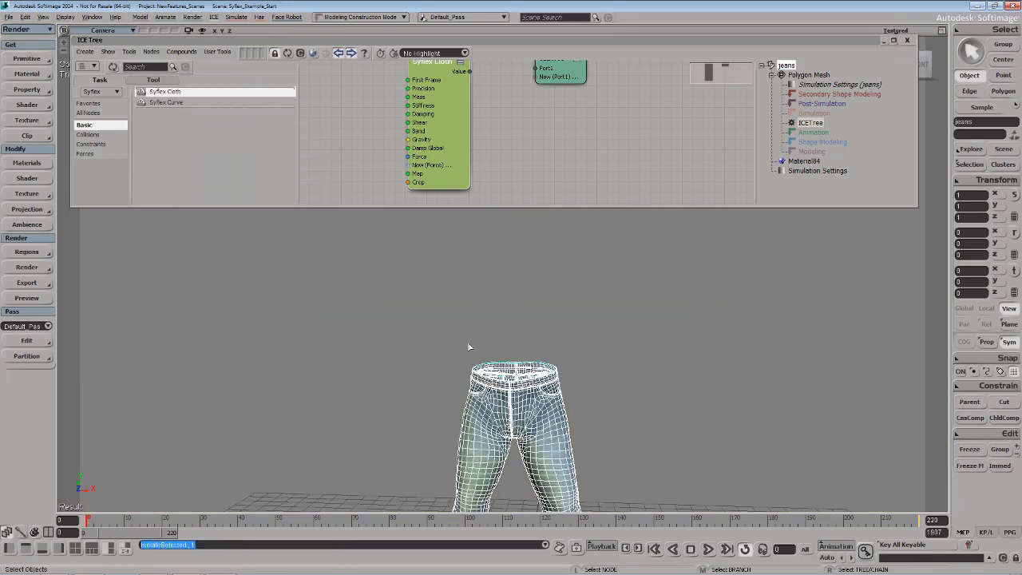
- Zoom in on the jeans from the front and select the points of the upper waistband
key("p")
left_click_drag(499, 340, 486, 364)
key("z")
key("o")
key("p")
key("o")
key("t")
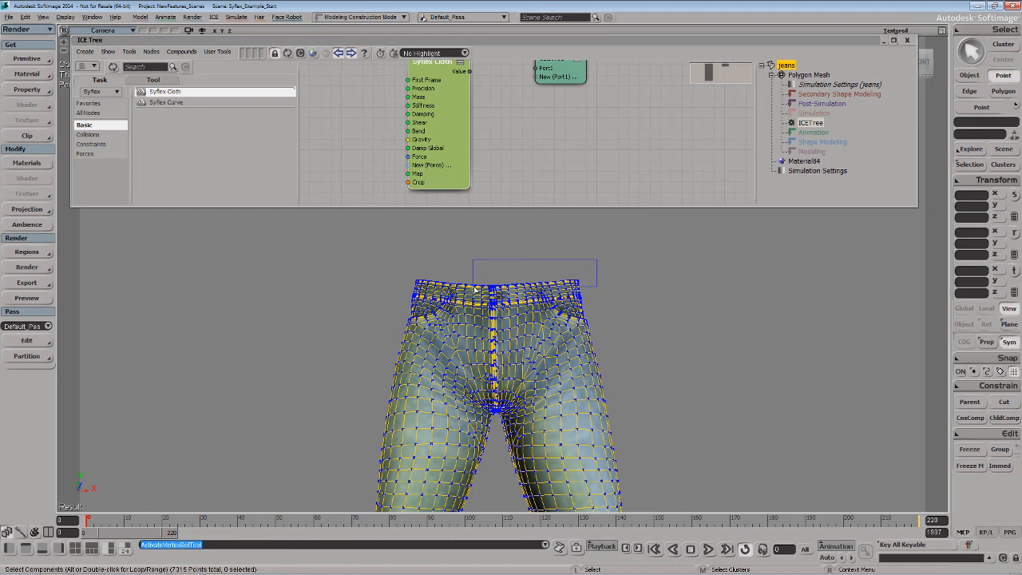
left_click_drag(397, 304, 604, 305)
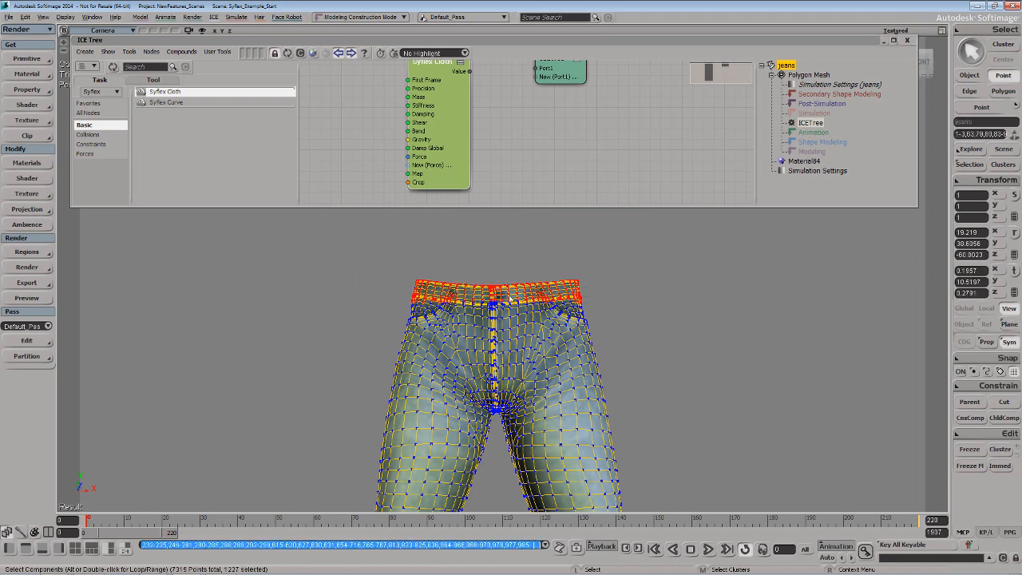
- Add the missing points along the front lower edge of the waistband to the selection
key("p")
left_click_drag(491, 277, 502, 362)
key("shift")
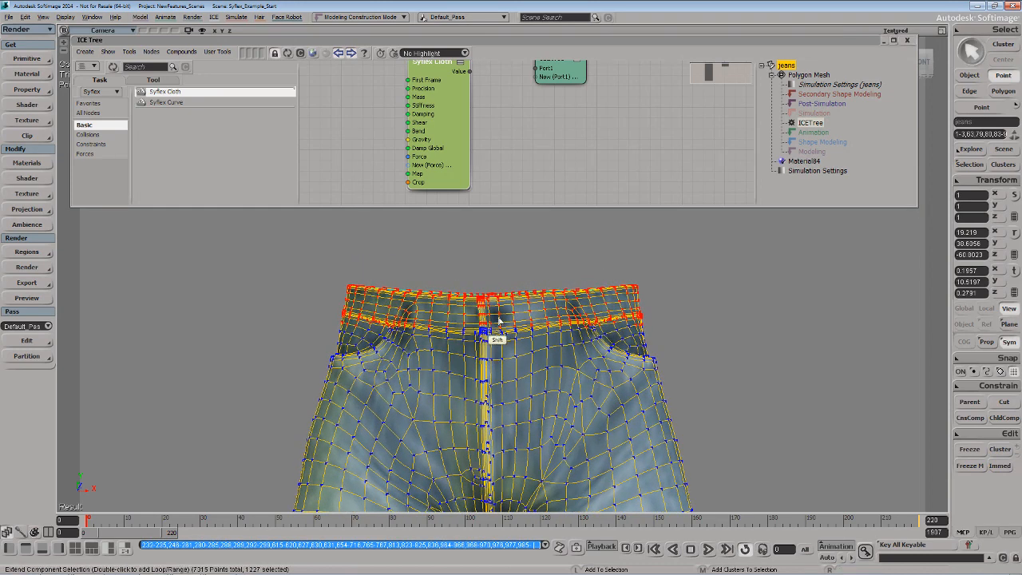
left_click(474, 332, "shift")
left_click(455, 323, "shift")
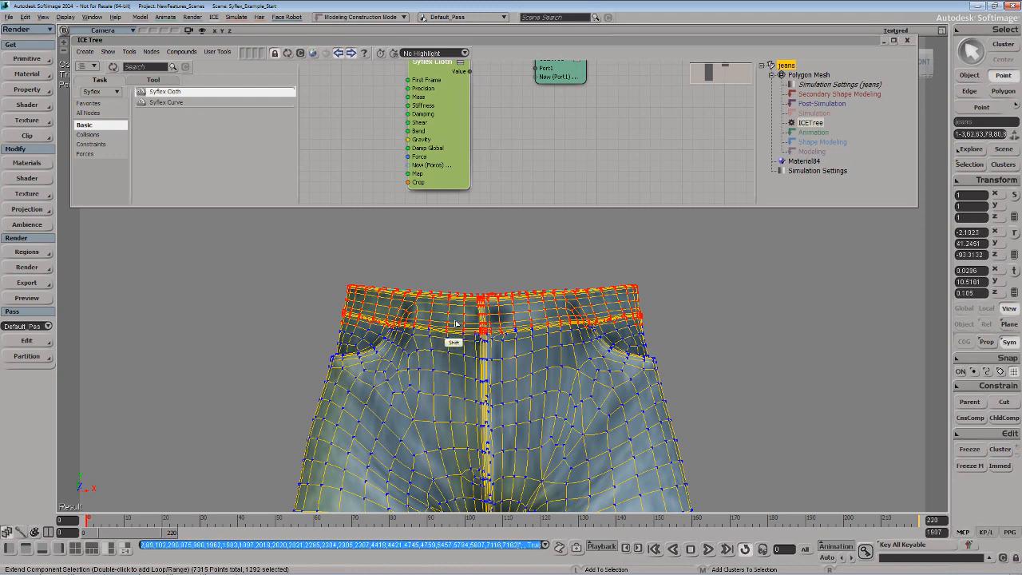
left_click(503, 323, "shift")
left_click_drag(526, 325, 502, 338, "shift")
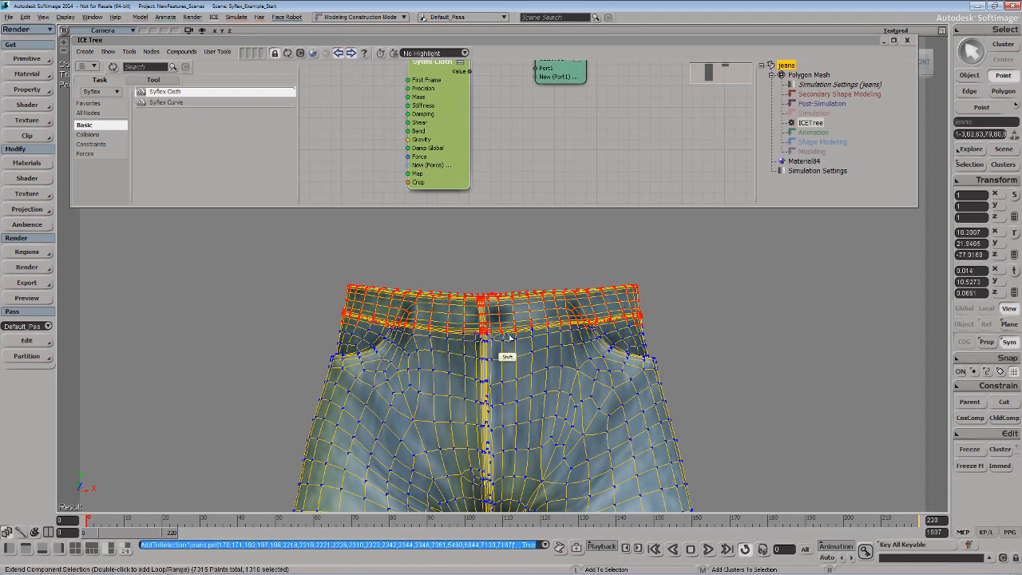
left_click(521, 330, "shift")
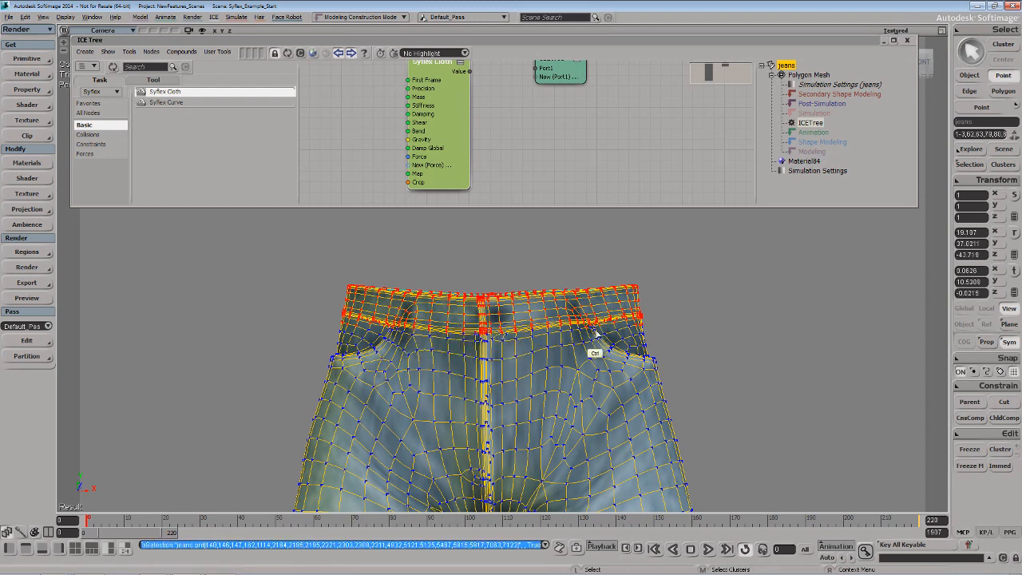
- Refine the point selection along the sides and back of the waistband
mouse_move(578, 337)
left_mouse_down("ctrl+shift")
mouse_move(594, 329)
mouse_move(587, 343)
left_mouse_up("ctrl+shift")
key("o")
mouse_move(433, 350)
left_mouse_down("ctrl+shift")
mouse_move(413, 368)
mouse_move(468, 353)
mouse_move(469, 367)
mouse_move(360, 400)
left_mouse_up("ctrl+shift")
key("o")
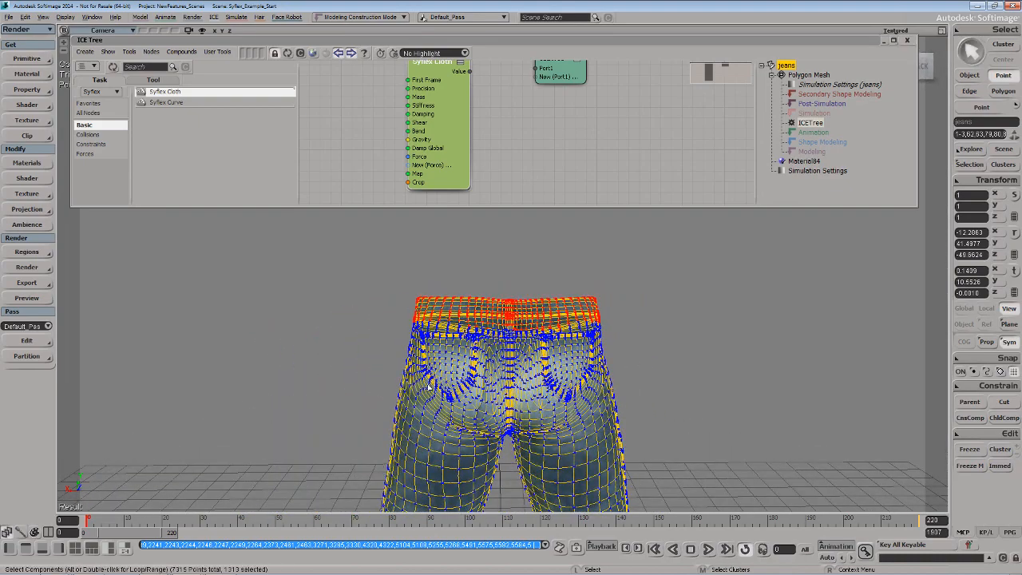
mouse_move(409, 369)
left_mouse_down("ctrl+shift")
mouse_move(434, 387)
mouse_move(467, 388)
mouse_move(518, 370)
left_mouse_up("ctrl+shift")
key("o")
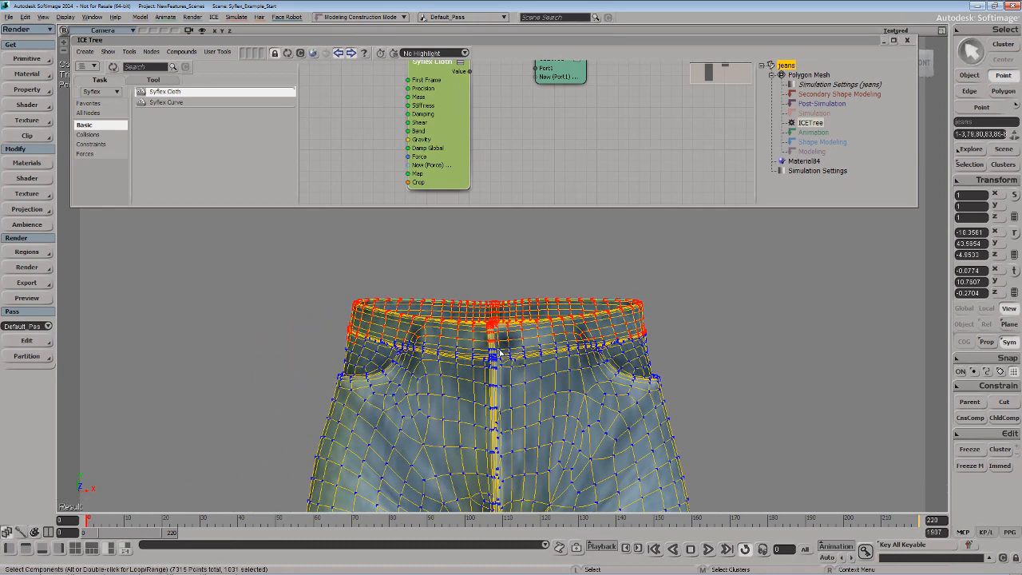
- Paint the unselected front waistband points into the selection and create a point cluster from it
key("F11")
middle_click_drag(500, 336, 394, 336)
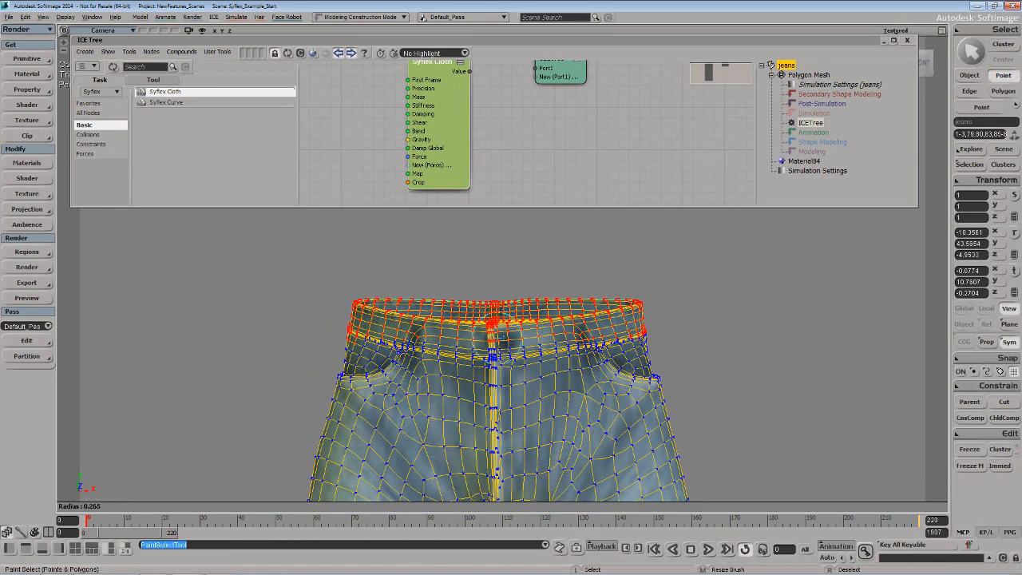
mouse_move(475, 347)
left_mouse_down()
mouse_move(407, 344)
mouse_move(467, 345)
left_mouse_up()
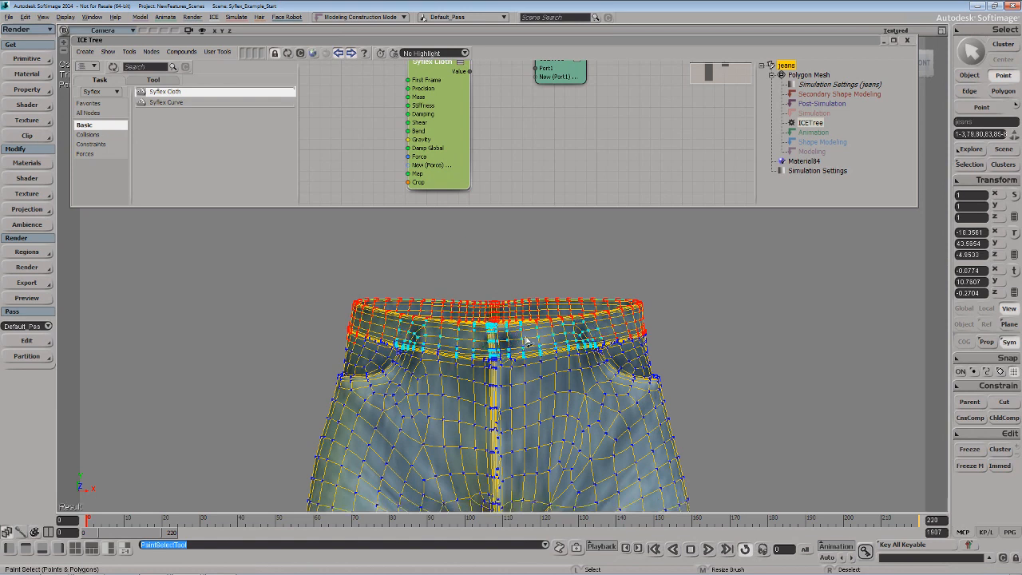
mouse_move(593, 333)
left_mouse_down()
mouse_move(391, 331)
mouse_move(397, 318)
left_mouse_up()
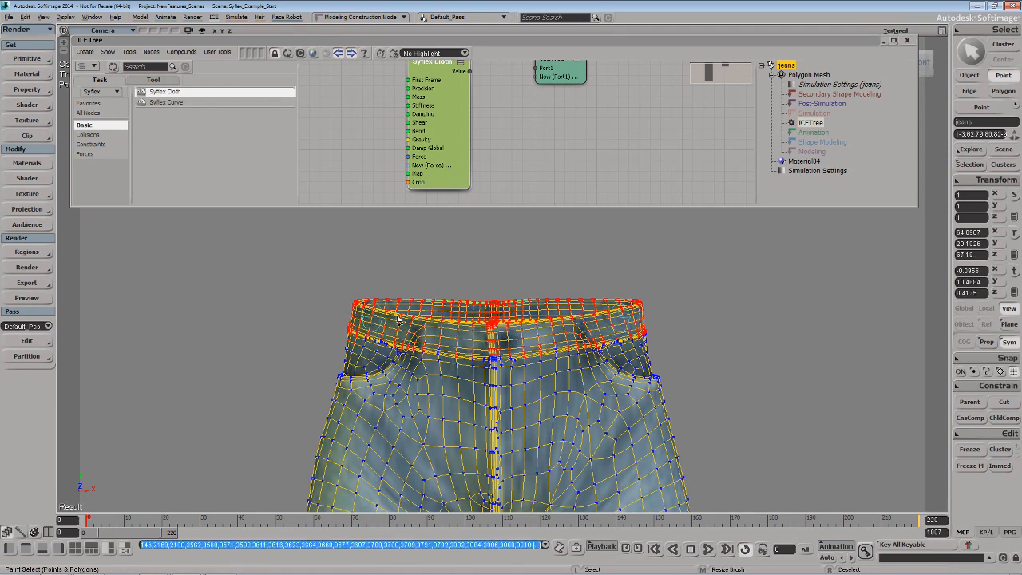
left_click(1000, 449)
- Bring the waistband point cluster into the ICE tree as a data node beside the Syflex Cloth node
key("F3")
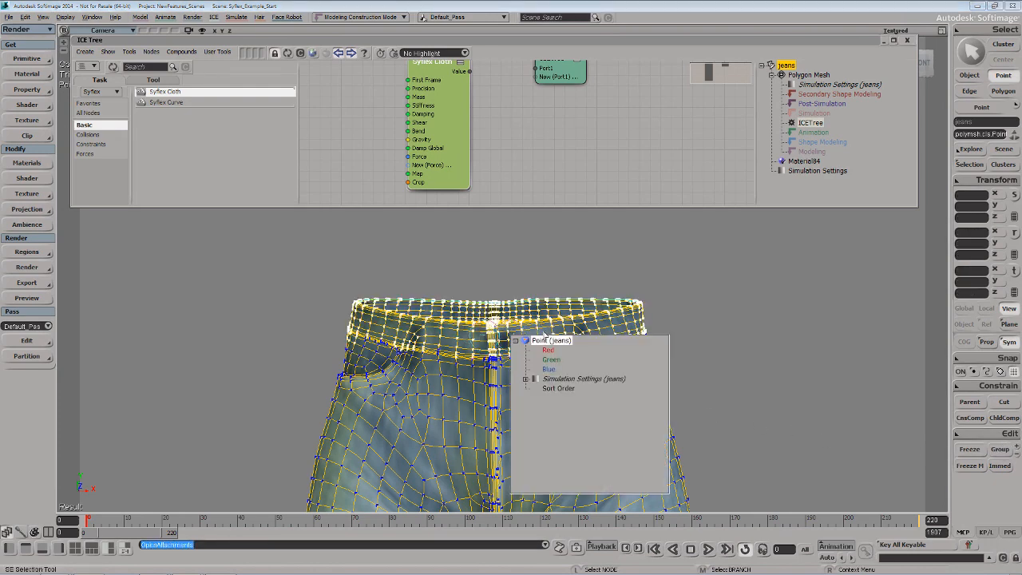
left_click_drag(550, 343, 429, 251)
left_click_drag(331, 141, 332, 141)
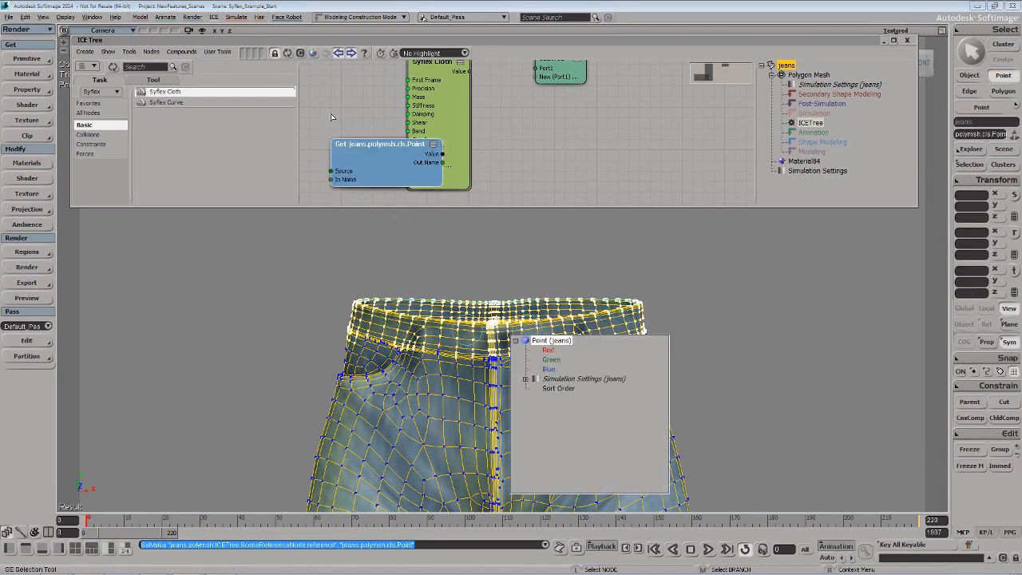
left_click_drag(378, 170, 415, 165)
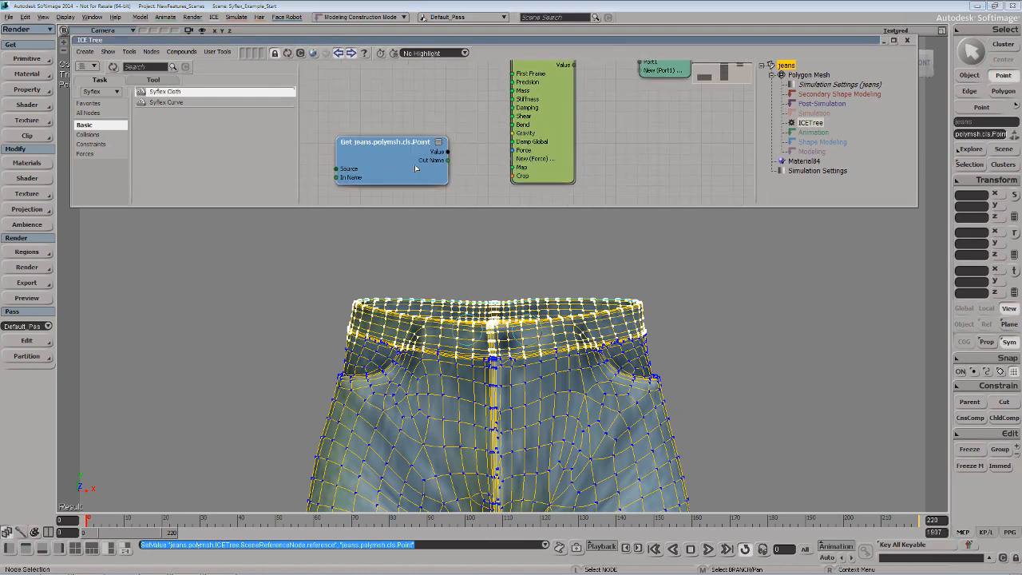
- Set the cluster data node to read the Point cluster's IsElement attribute and connect its Value to the Crop input of Syflex Cloth
double_click(404, 162)
left_click(214, 126)
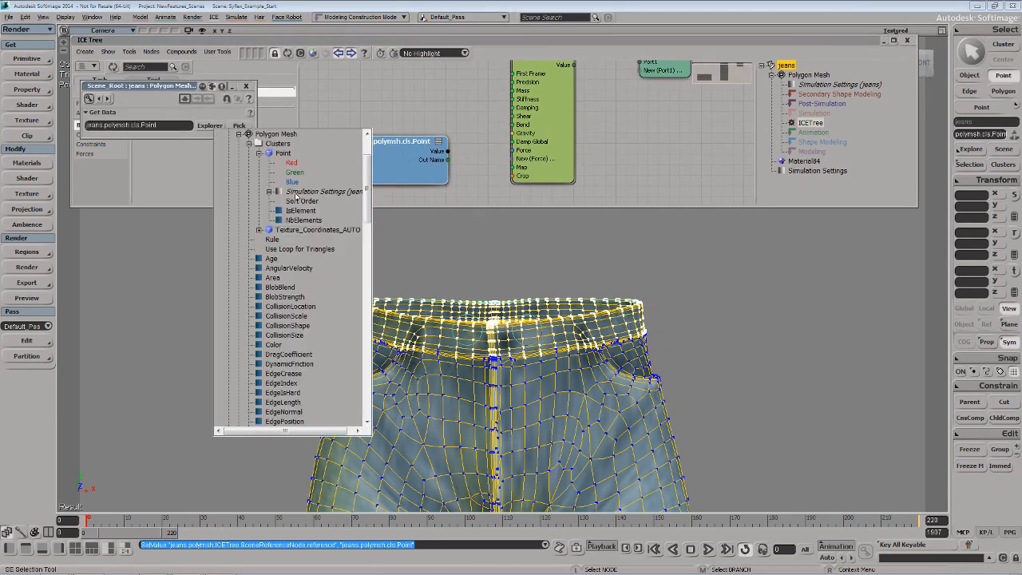
left_click(292, 211)
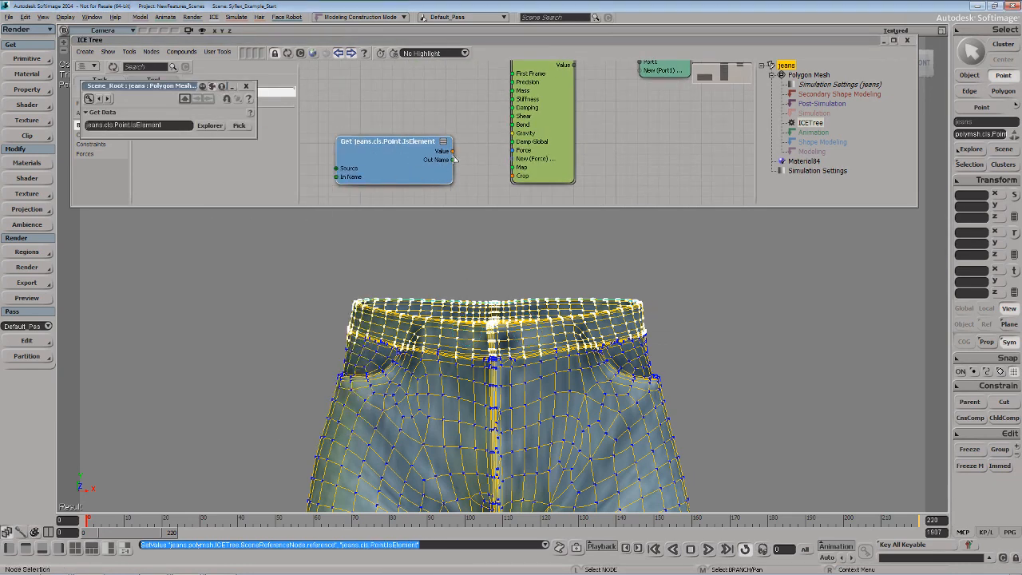
left_click_drag(453, 151, 512, 175)
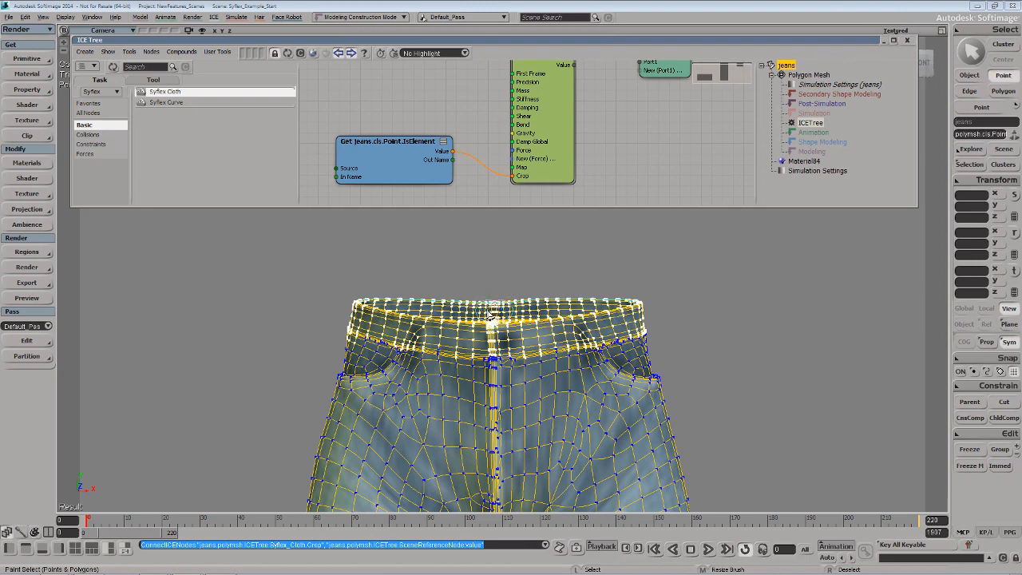
- Select the whole jeans mesh as an object and add a weight map property to it
key("space")
key("z")
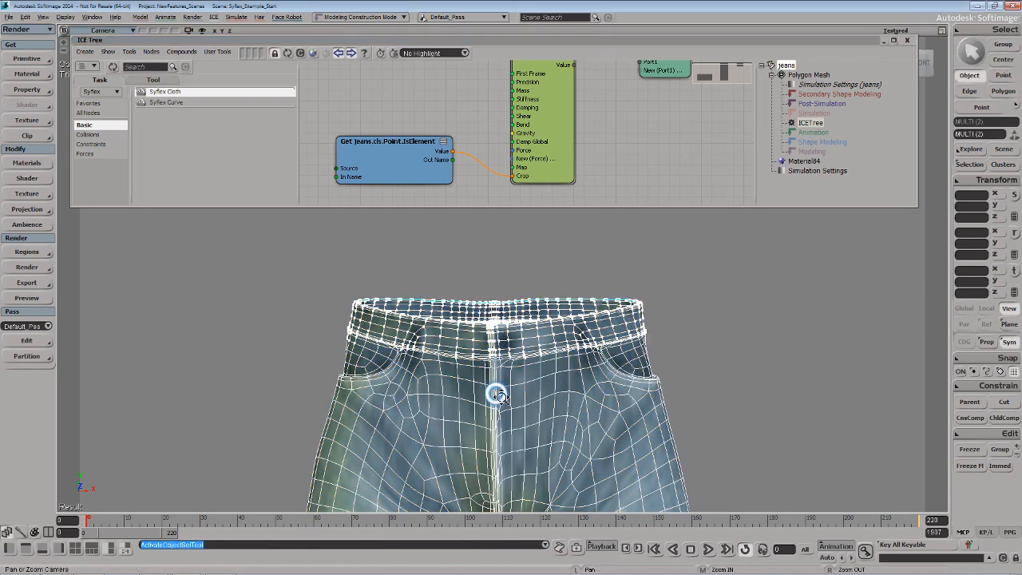
left_click_drag(497, 406, 498, 380)
key("p")
left_click_drag(508, 431, 514, 217)
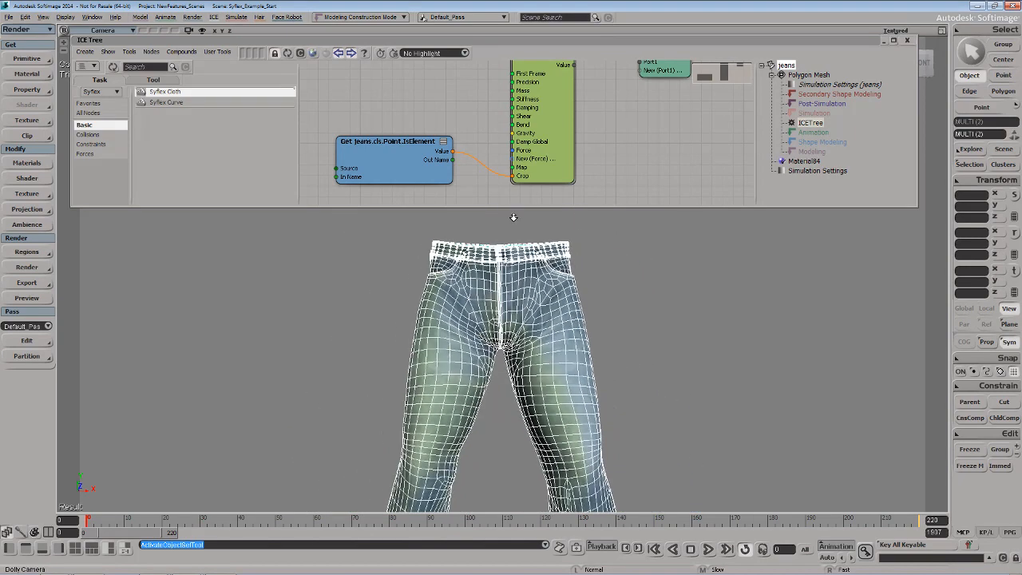
left_click_drag(533, 366, 531, 370)
key("space")
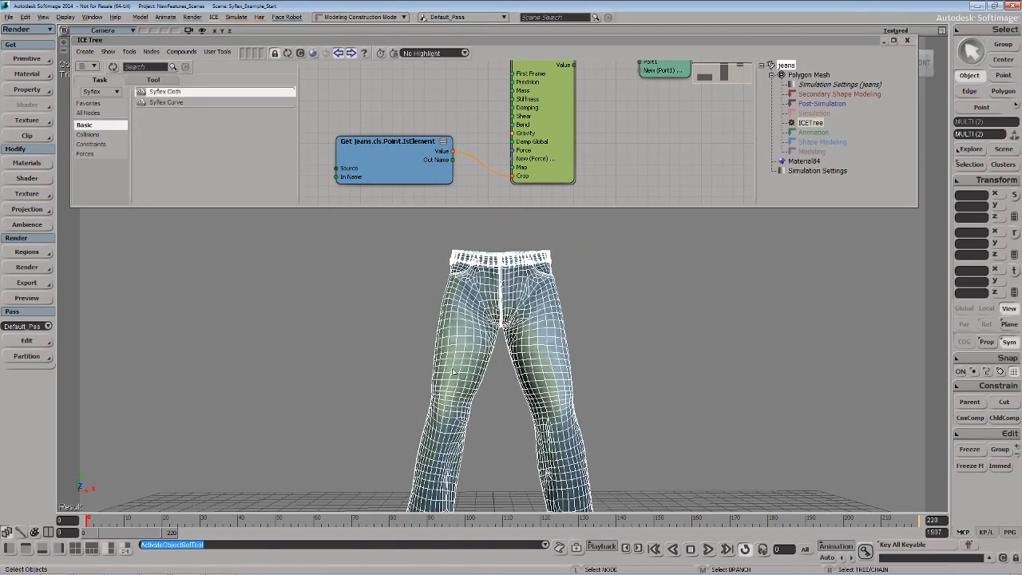
left_click(388, 360)
left_click(460, 342)
key("Return")
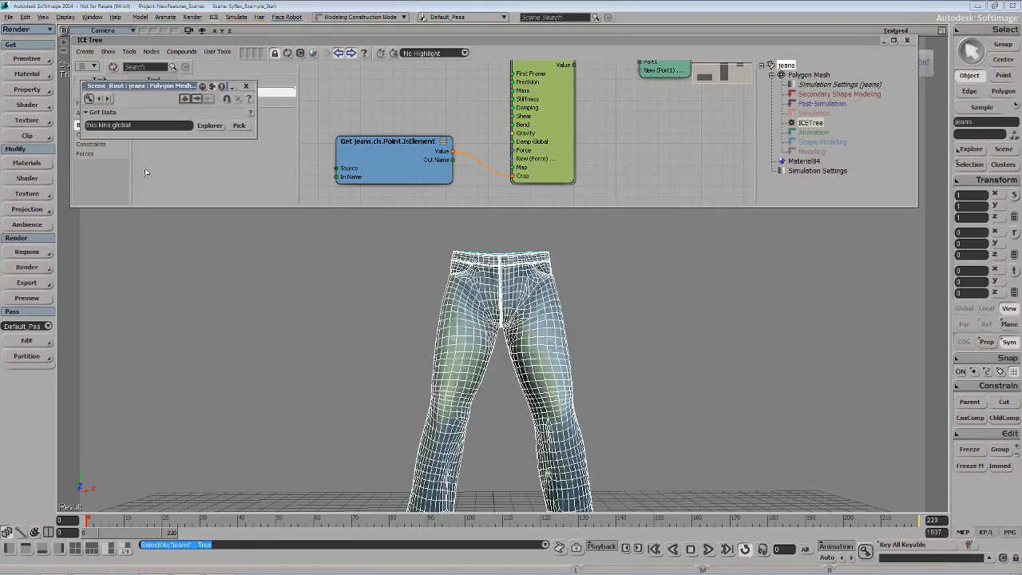
left_click(27, 90)
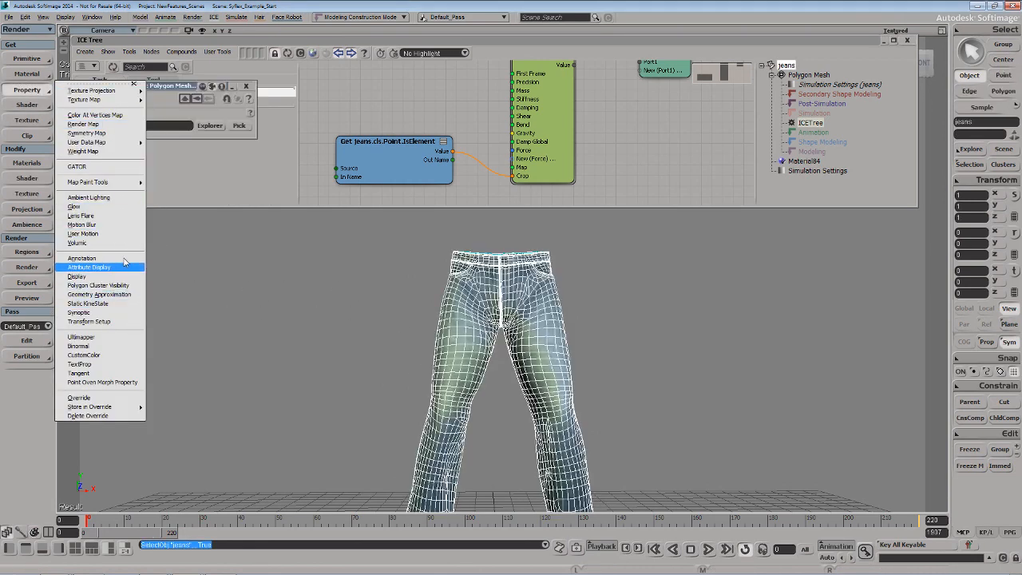
left_click(102, 151)
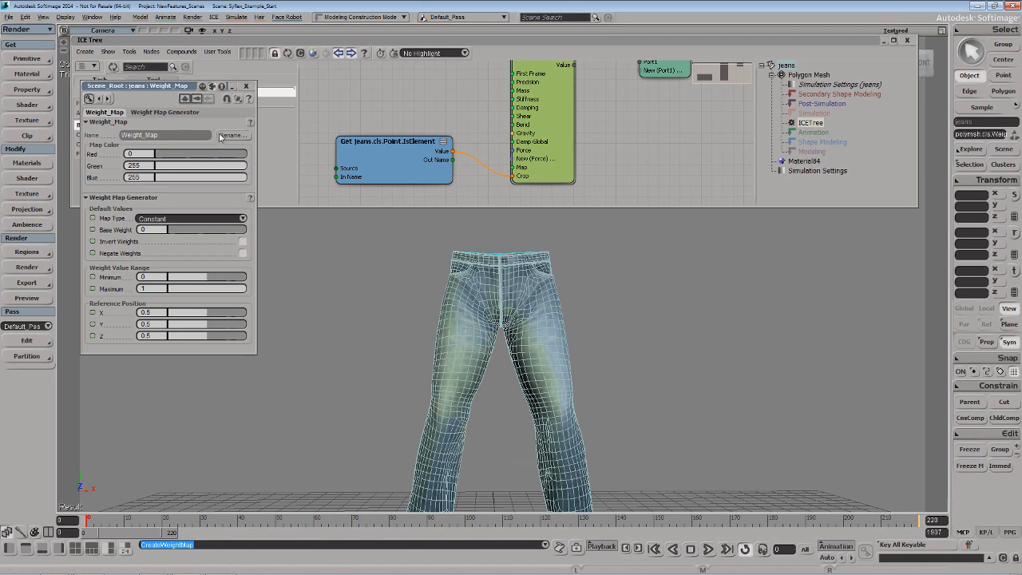
- Rename the new weight map to ClothEffectMap
left_click(231, 135)
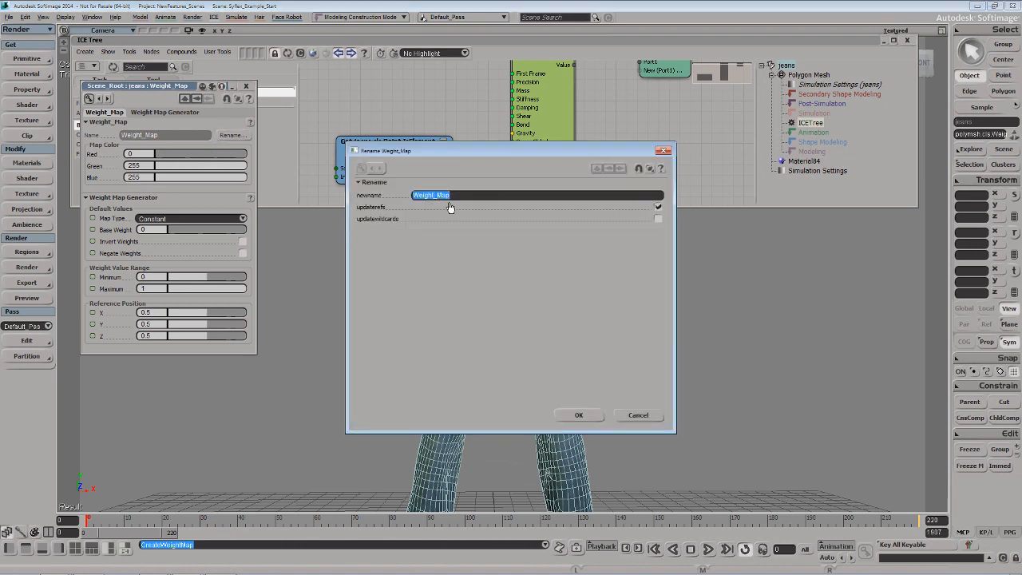
type("ClothEffec")
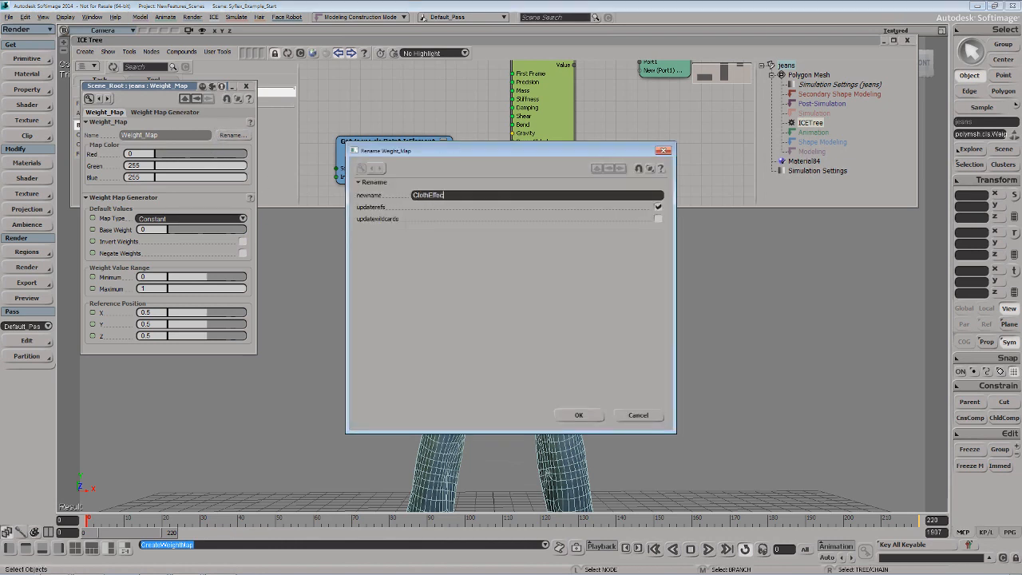
type("tMap")
key("Return")
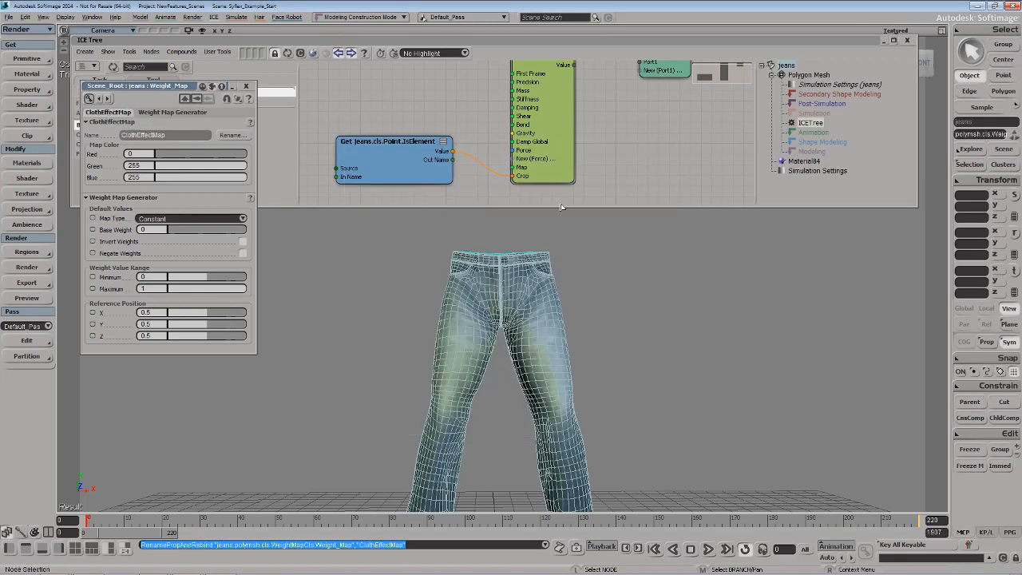
- Paint full weight over both jeans legs, from the hems up through the thighs
key("w")
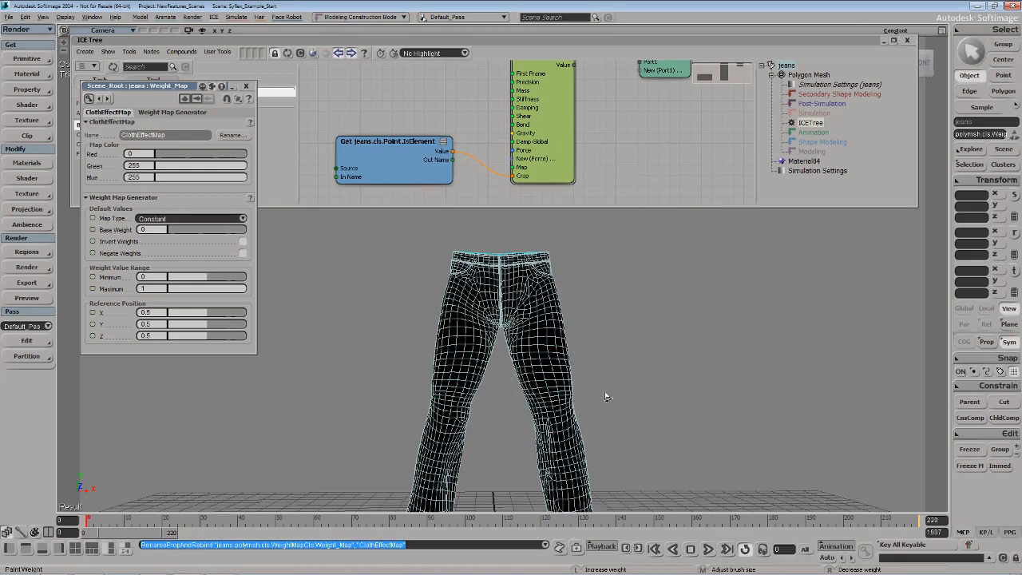
key("s")
mouse_move(424, 464)
left_mouse_down()
mouse_move(437, 395)
mouse_move(440, 447)
mouse_move(503, 314)
mouse_move(466, 396)
left_mouse_up()
key("KP_Subtract")
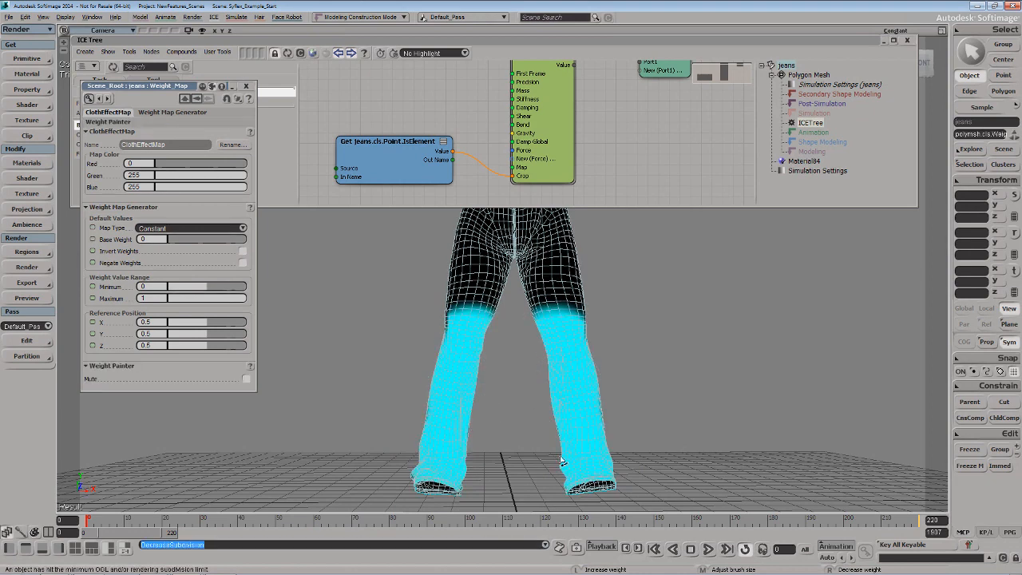
mouse_move(577, 383)
left_mouse_down()
mouse_move(570, 292)
mouse_move(490, 279)
mouse_move(509, 238)
mouse_move(515, 248)
left_mouse_up()
key("s")
right_click_drag(536, 396, 435, 397)
mouse_move(436, 469)
left_mouse_down()
mouse_move(426, 456)
mouse_move(452, 399)
left_mouse_up()
mouse_move(536, 349)
left_mouse_down()
mouse_move(560, 340)
mouse_move(547, 310)
mouse_move(498, 294)
mouse_move(518, 383)
mouse_move(504, 422)
mouse_move(516, 465)
left_mouse_up()
- Paint full weight over the seat of the jeans, covering the back pockets and stopping below the waistband
key("o")
key("z")
key("p")
key("z")
mouse_move(511, 429)
left_mouse_down()
mouse_move(508, 395)
mouse_move(507, 439)
left_mouse_up()
key("p")
middle_click_drag(471, 478, 407, 482)
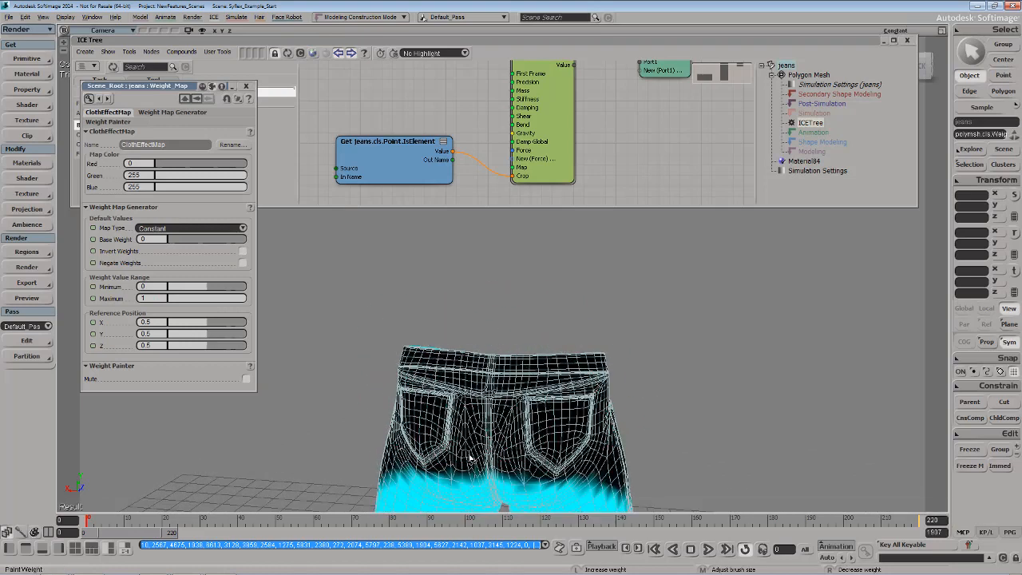
mouse_move(399, 467)
left_mouse_down()
mouse_move(388, 471)
mouse_move(429, 448)
left_mouse_up()
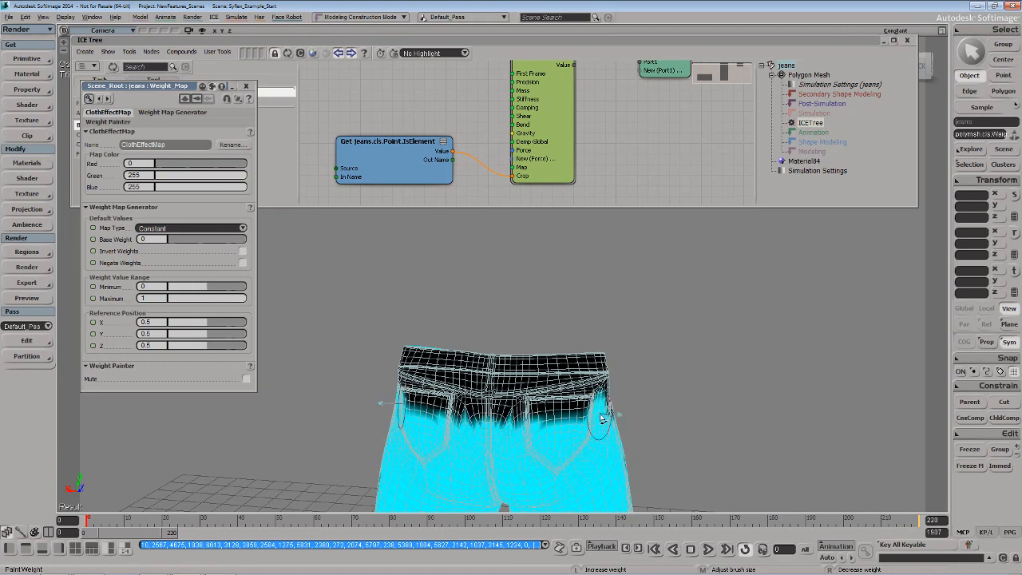
mouse_move(598, 415)
left_mouse_down()
mouse_move(497, 418)
mouse_move(549, 410)
mouse_move(559, 399)
mouse_move(551, 385)
mouse_move(567, 388)
mouse_move(561, 416)
left_mouse_up()
- Extend the painted weight across the hips and sides of the jeans, leaving the waistband unweighted
key("s")
mouse_move(572, 428)
right_mouse_down()
mouse_move(498, 420)
mouse_move(496, 403)
right_mouse_up()
middle_click_drag(644, 442, 640, 443)
key("z")
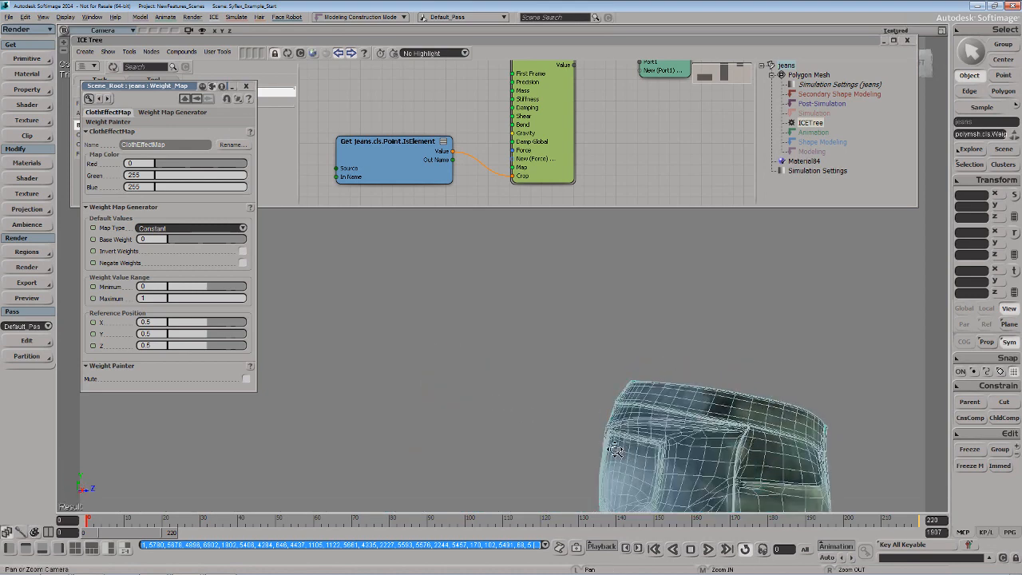
left_click_drag(642, 435, 479, 415)
left_click_drag(340, 369, 533, 413)
mouse_move(391, 376)
left_mouse_down()
mouse_move(336, 363)
mouse_move(431, 429)
mouse_move(439, 449)
mouse_move(424, 444)
mouse_move(409, 384)
left_mouse_up()
key("z")
key("space")
key("z")
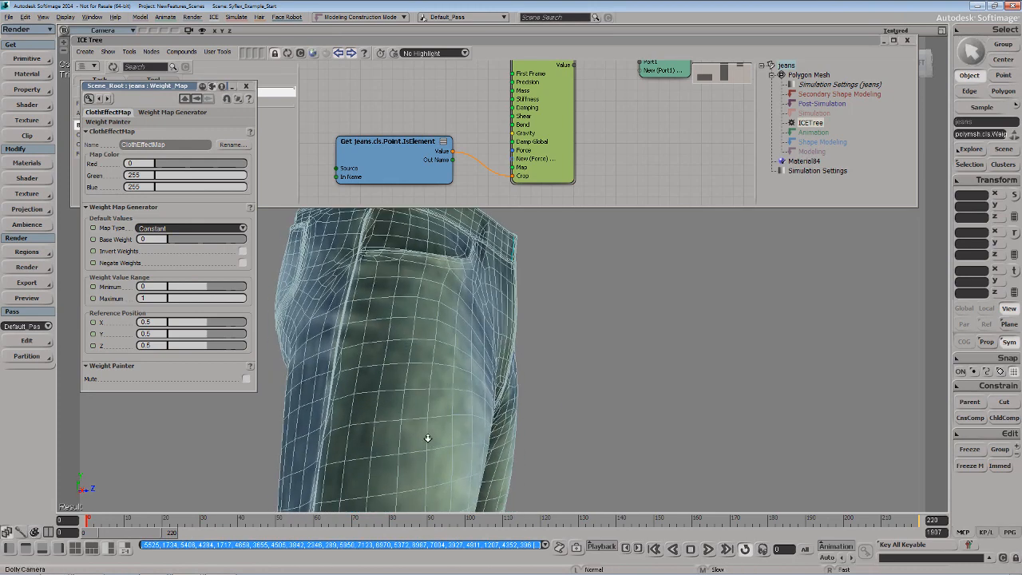
right_click_drag(426, 437, 461, 418)
- Fill the unpainted area around the fly and crotch on the front of the jeans with weight
key("w")
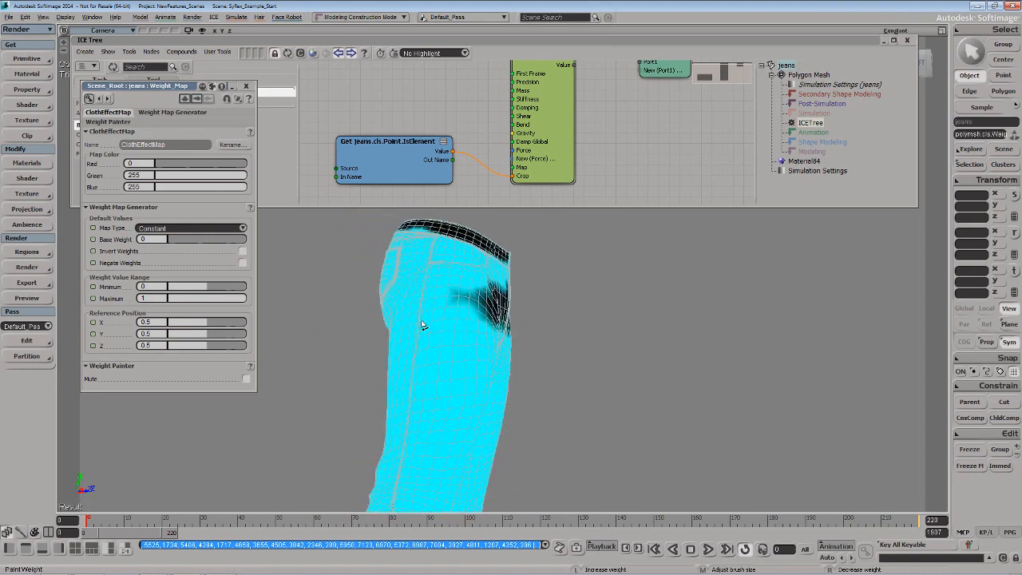
key("o")
left_click_drag(525, 342, 430, 401)
key("w")
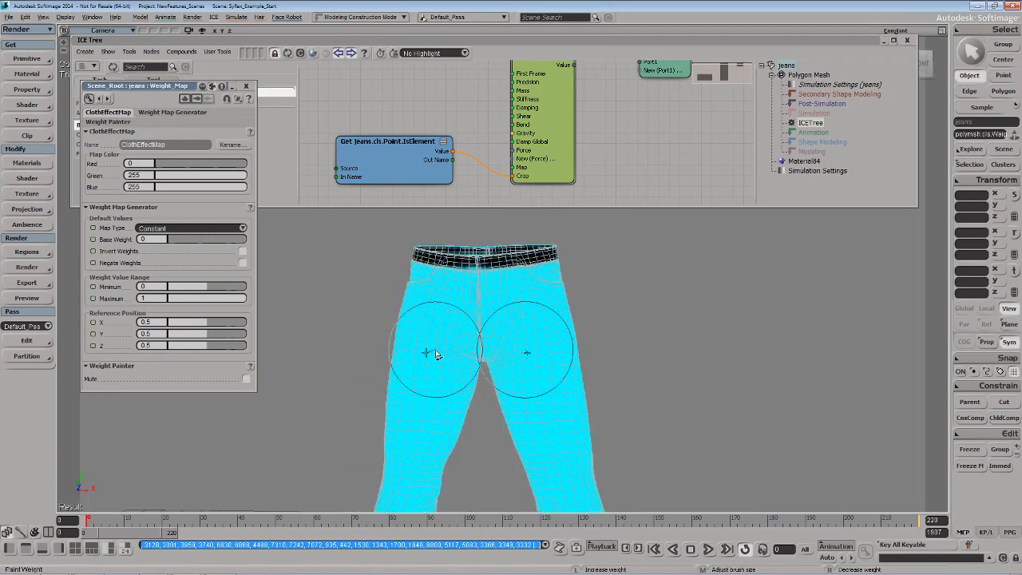
mouse_move(433, 354)
left_mouse_down()
mouse_move(476, 348)
mouse_move(483, 336)
mouse_move(432, 399)
mouse_move(471, 391)
left_mouse_up()
- Shrink the weight brush and paint the small gaps left at the hips and pockets below the waistband
key("o")
key("z")
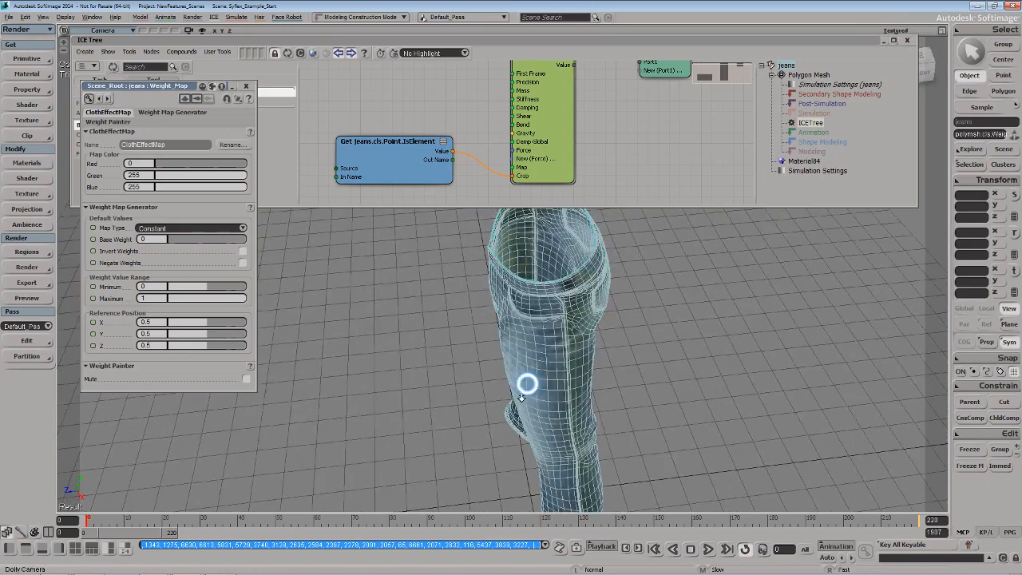
middle_click_drag(527, 384, 522, 450)
key("o")
mouse_move(522, 449)
left_mouse_down()
mouse_move(481, 436)
mouse_move(494, 411)
left_mouse_up()
middle_click_drag(495, 411, 475, 402)
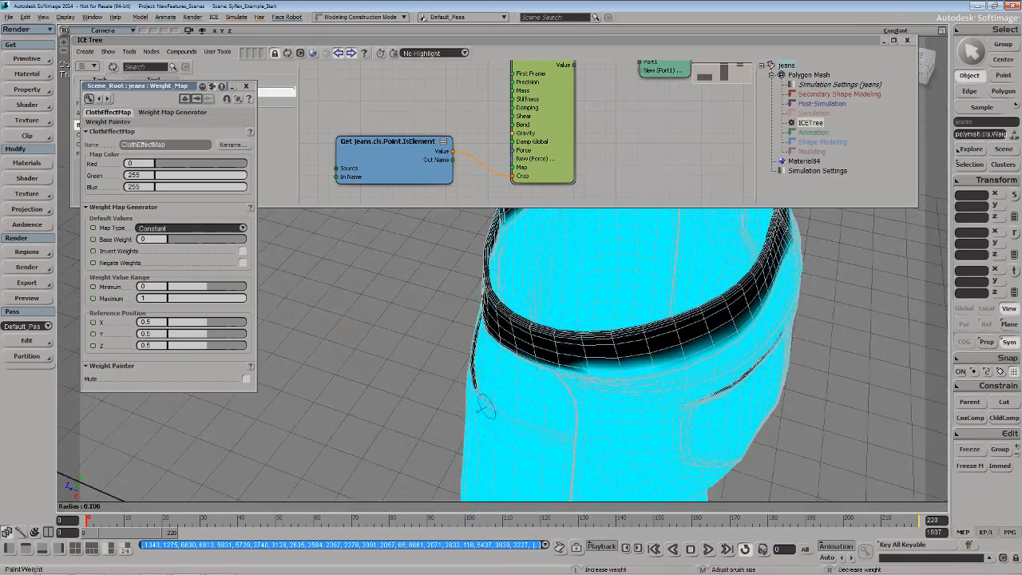
key("o")
left_click_drag(475, 399, 518, 404)
middle_click_drag(530, 388, 526, 389)
key("o")
mouse_move(507, 396)
left_mouse_down()
mouse_move(541, 404)
mouse_move(497, 400)
left_mouse_up()
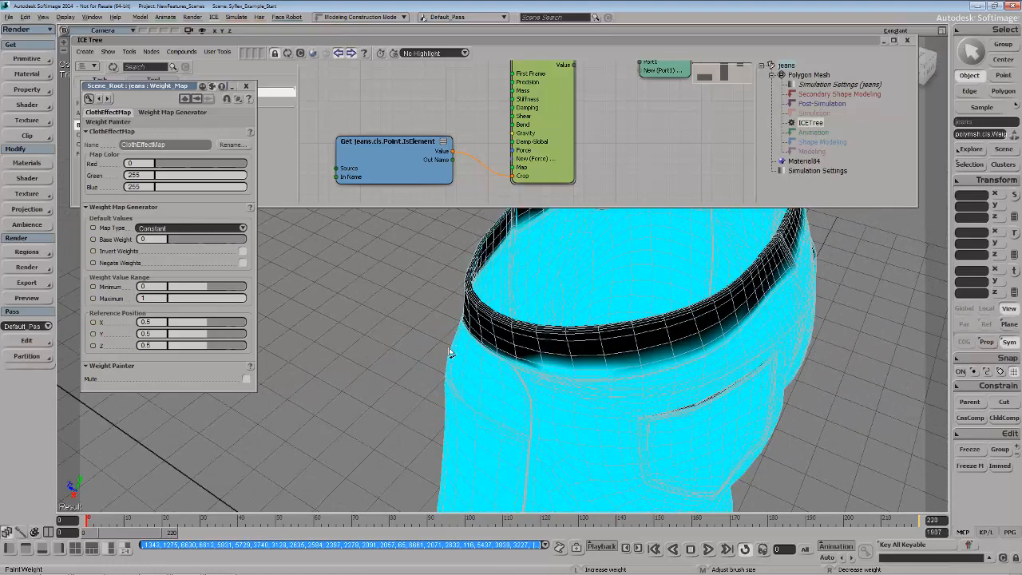
left_click_drag(449, 352, 527, 399)
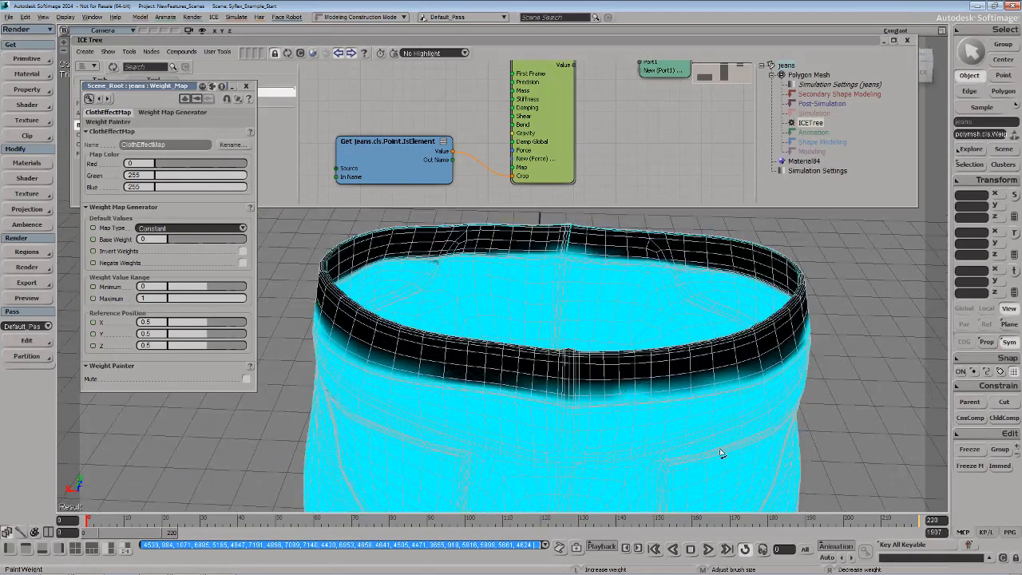
- Remove the weight bleeding onto the lower edge of the waistband around the back of the jeans
mouse_move(733, 449)
left_mouse_down()
mouse_move(670, 428)
mouse_move(455, 423)
mouse_move(464, 450)
left_mouse_up()
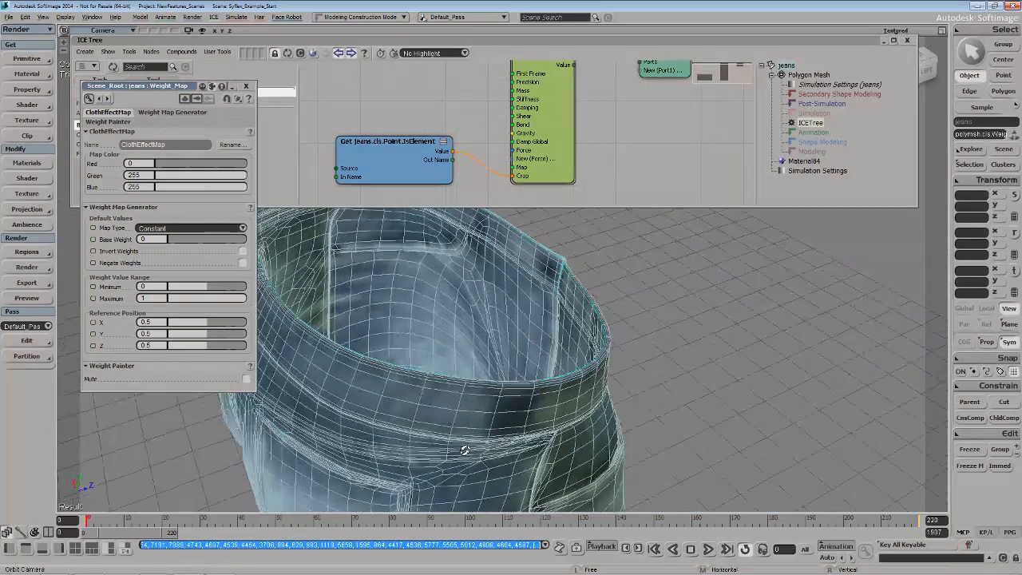
key("w")
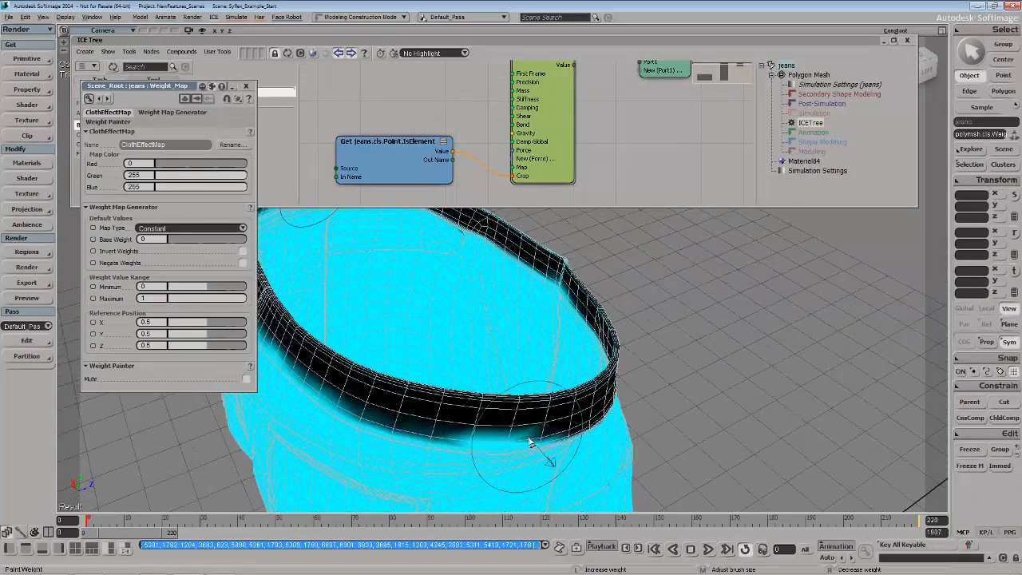
mouse_move(530, 443)
left_mouse_down()
mouse_move(511, 426)
mouse_move(468, 420)
mouse_move(517, 429)
left_mouse_up()
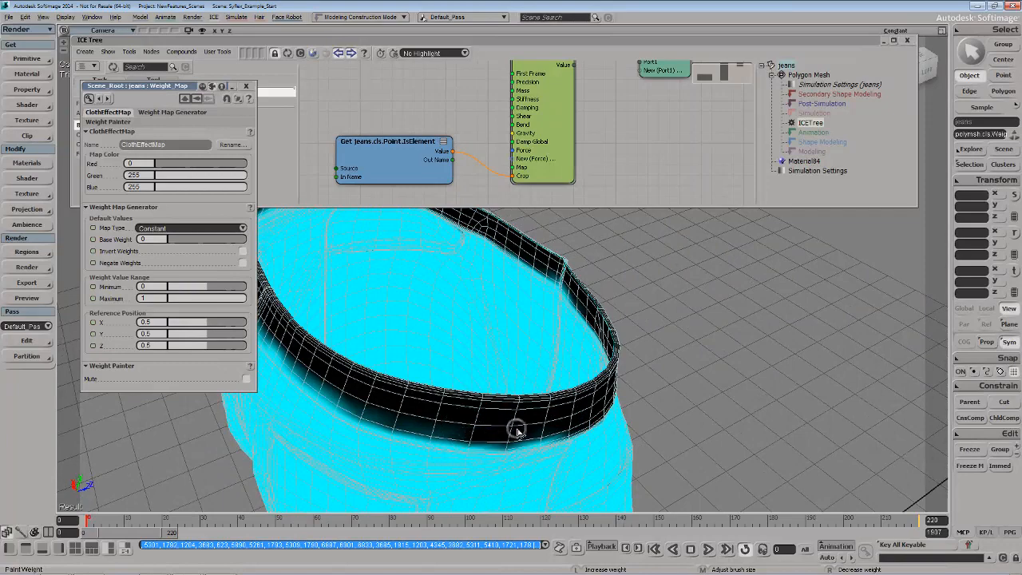
key("o")
left_click_drag(426, 408, 492, 385)
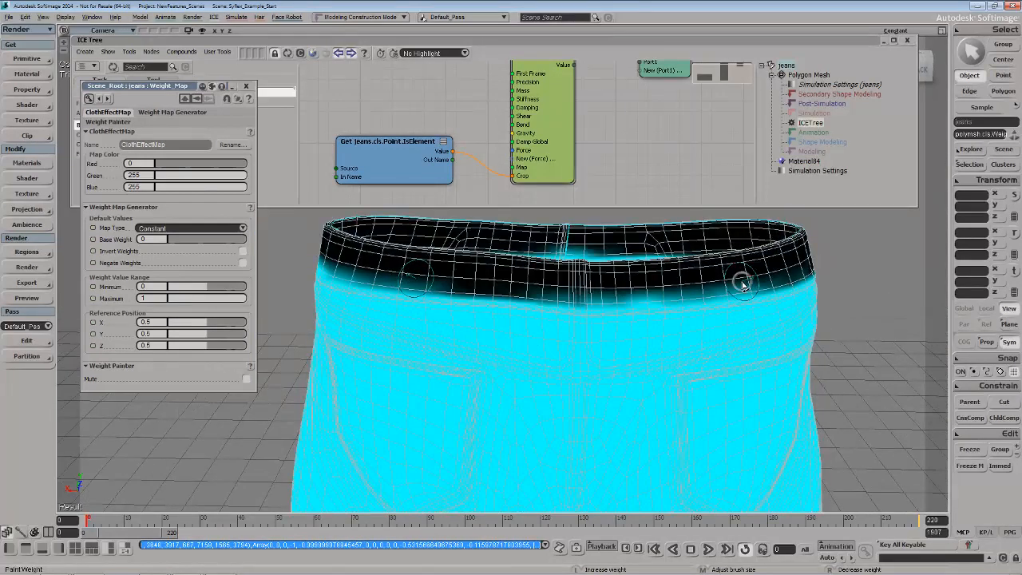
mouse_move(743, 284)
left_mouse_down()
mouse_move(547, 290)
mouse_move(766, 277)
mouse_move(543, 274)
mouse_move(556, 249)
left_mouse_up()
key("o")
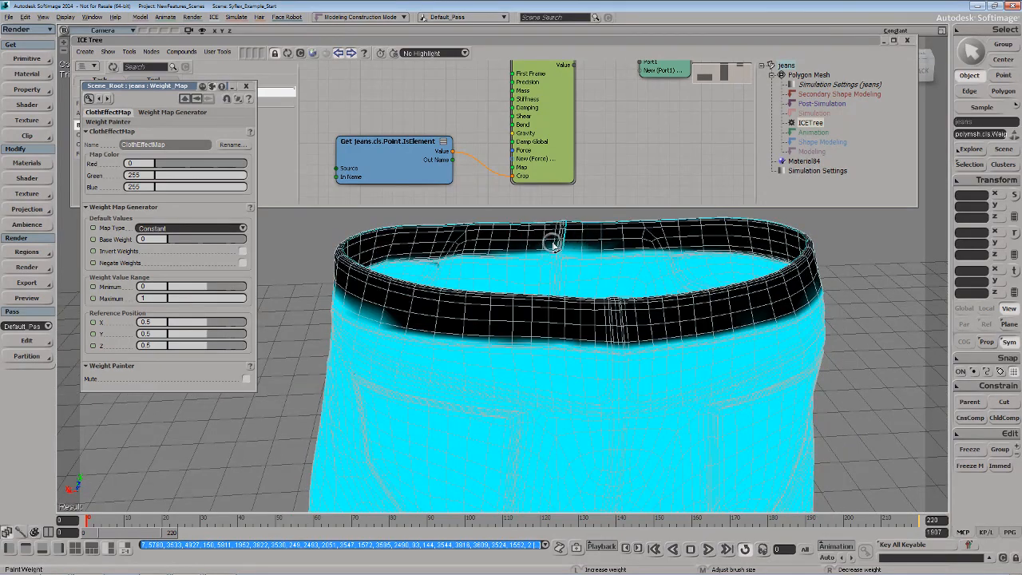
- Clear the weight from the lower edge of the front waistband and paint weight onto the missed hip spots
key("o")
mouse_move(553, 244)
left_mouse_down()
mouse_move(403, 245)
mouse_move(440, 256)
left_mouse_up()
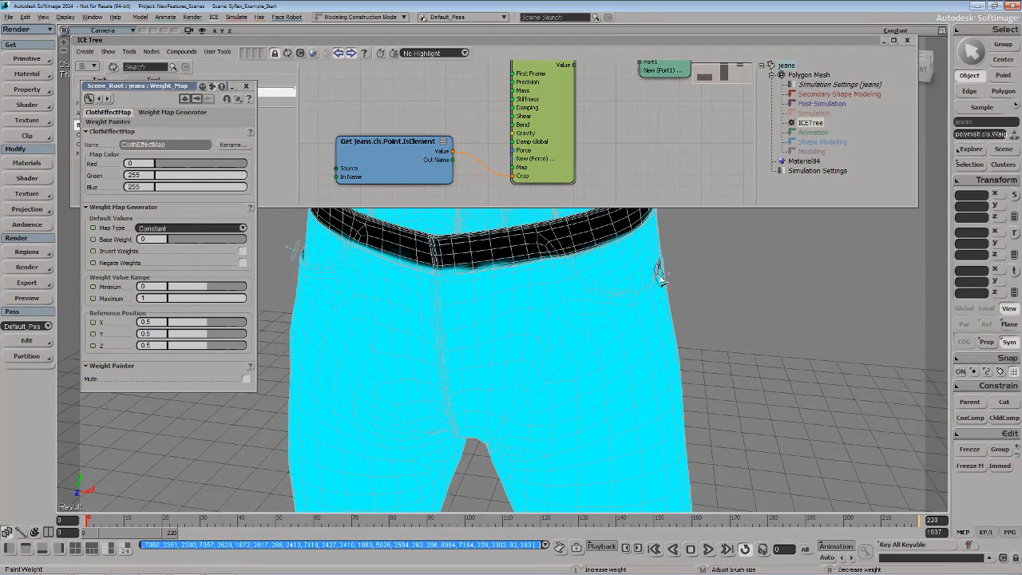
mouse_move(661, 279)
left_mouse_down()
mouse_move(658, 271)
mouse_move(623, 390)
left_mouse_up()
key("p")
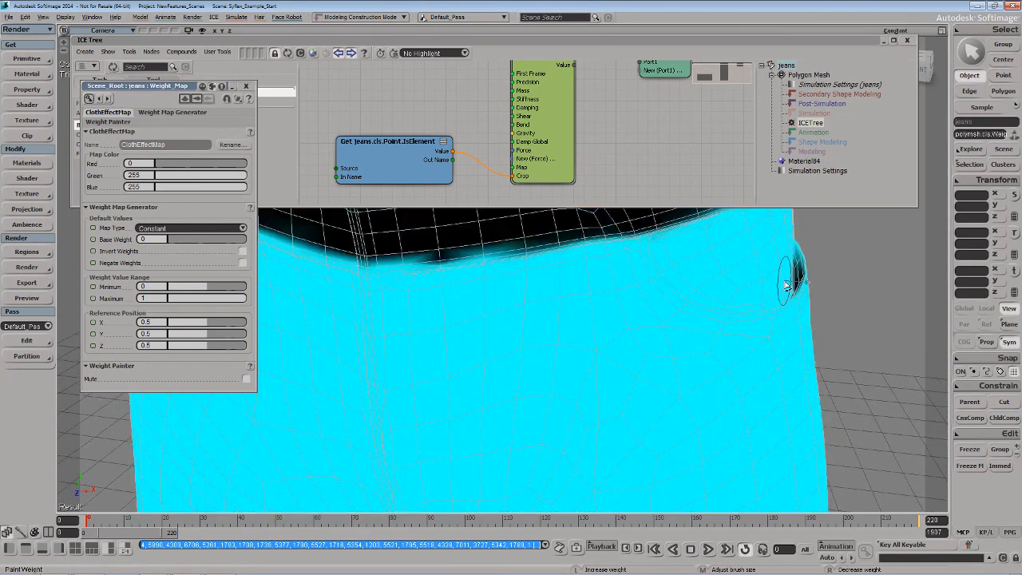
mouse_move(787, 285)
left_mouse_down()
mouse_move(805, 285)
mouse_move(798, 260)
mouse_move(774, 313)
left_mouse_up()
- Clean up the remaining weight along the lower edge of the waistband at the sides and back
key("p")
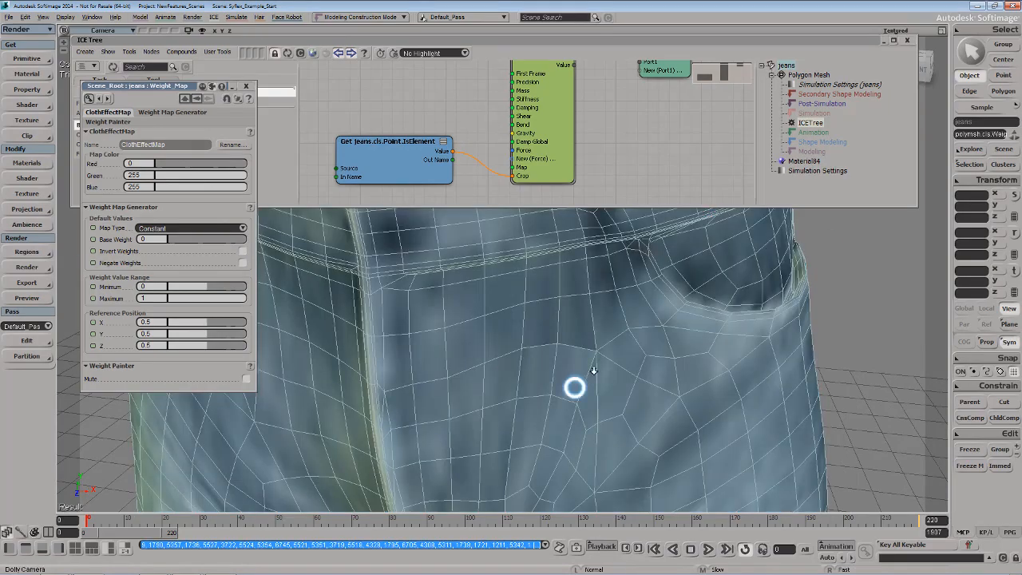
key("o")
mouse_move(593, 370)
left_mouse_down()
mouse_move(494, 404)
mouse_move(524, 413)
mouse_move(531, 467)
mouse_move(535, 459)
mouse_move(518, 466)
left_mouse_up()
key("o")
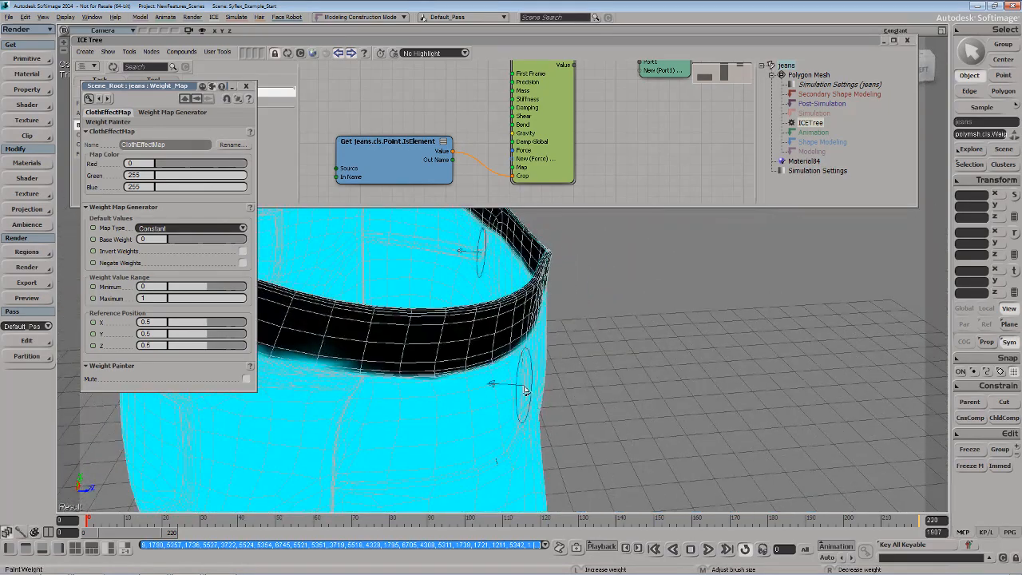
key("o")
left_click_drag(456, 454, 523, 435)
key("o")
left_click_drag(693, 416, 524, 452)
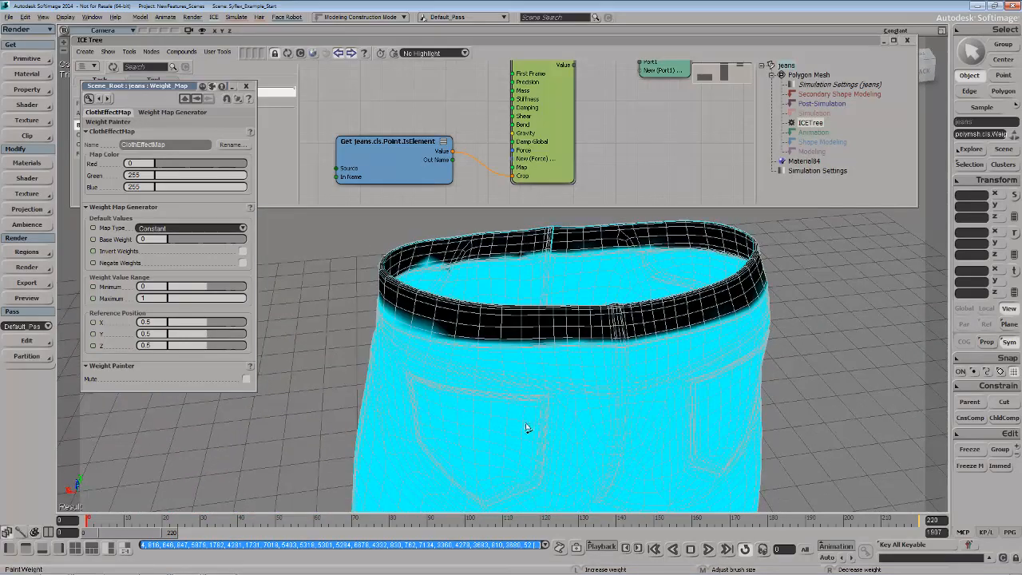
key("o")
mouse_move(419, 411)
left_mouse_down()
mouse_move(407, 479)
mouse_move(486, 415)
mouse_move(552, 313)
left_mouse_up()
- Bring ClothEffectMap into the ICE tree as a data node and place it beside the Syflex Cloth node
key("o")
key("p")
key("space")
key("F3")
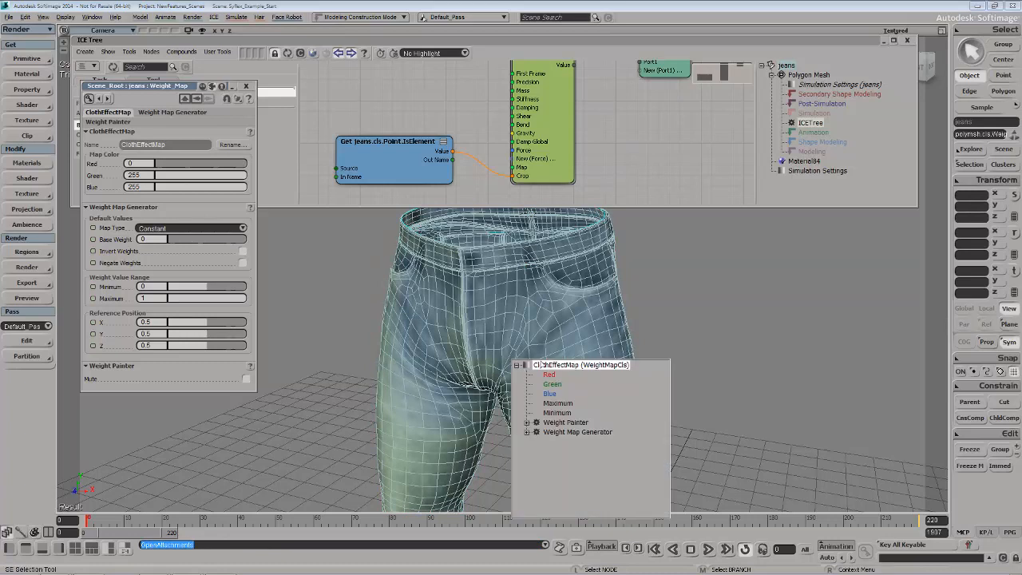
left_click_drag(367, 130, 380, 92)
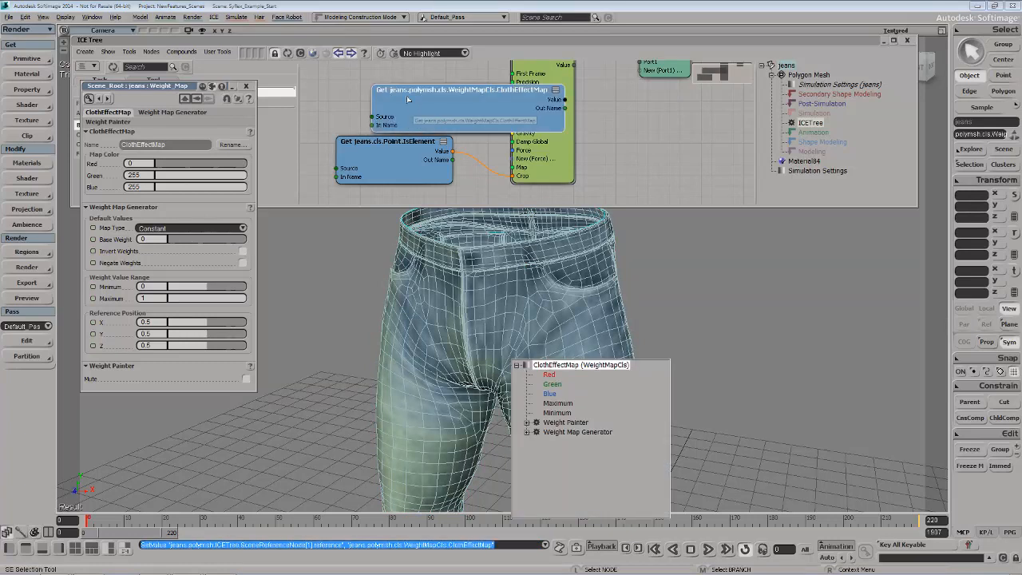
left_click_drag(450, 110, 380, 99)
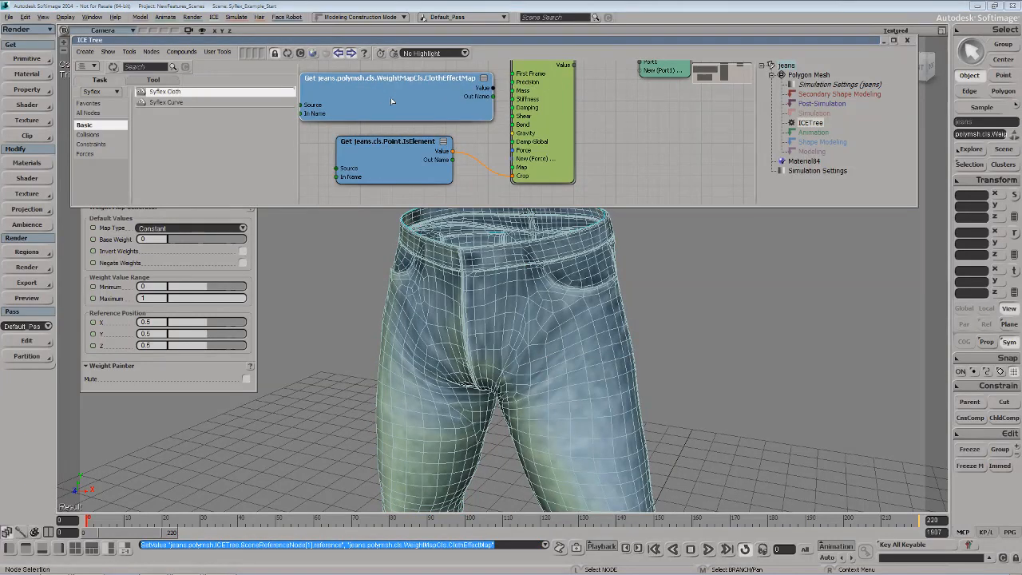
left_click_drag(473, 138, 541, 191)
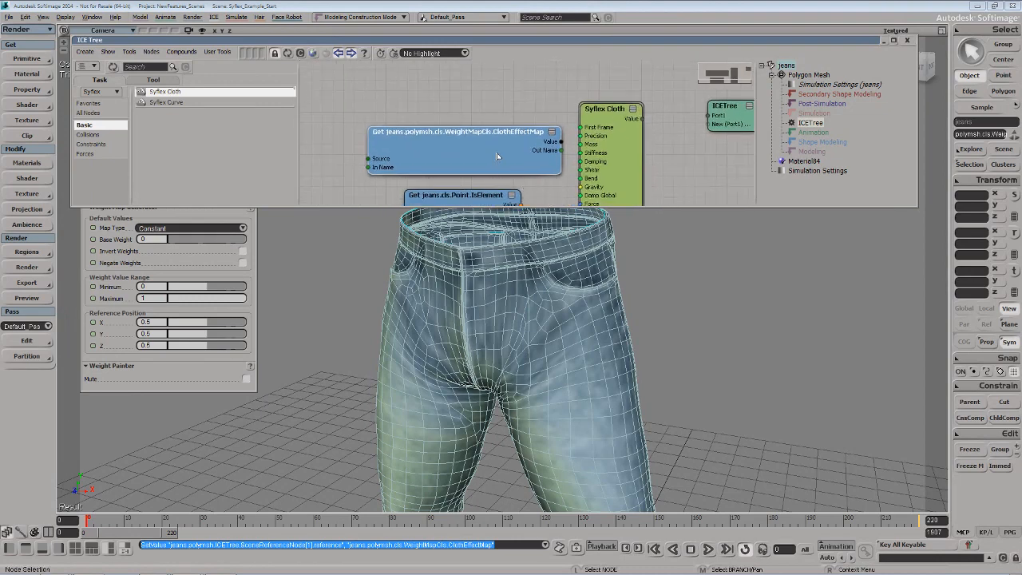
- Point the ClothEffectMap data node at its Weights attribute and connect its value to the Map port of Syflex Cloth
left_click_drag(497, 155, 454, 132)
left_click_drag(458, 169, 425, 95)
left_click_drag(429, 149, 426, 200)
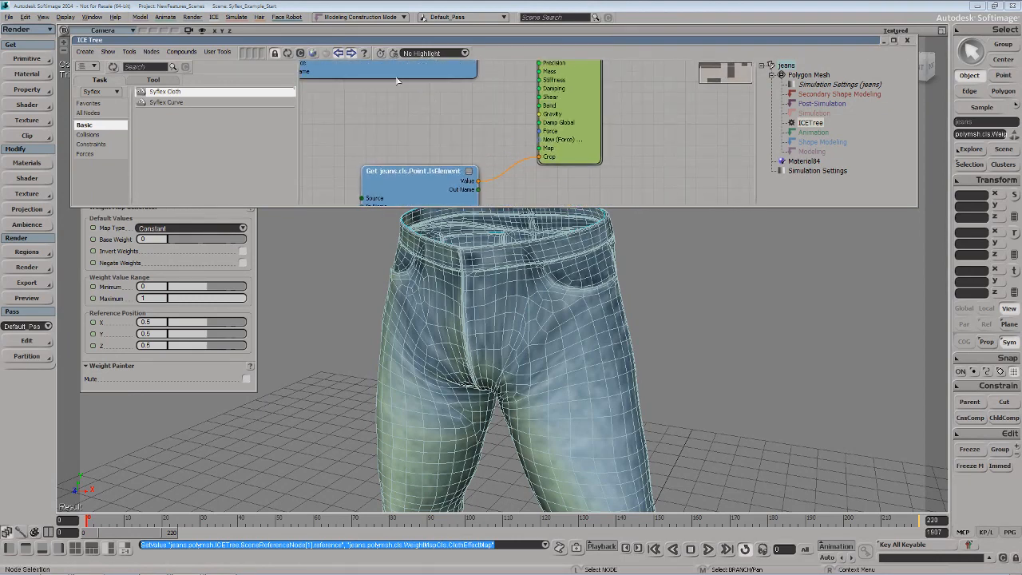
left_click_drag(396, 74, 408, 132)
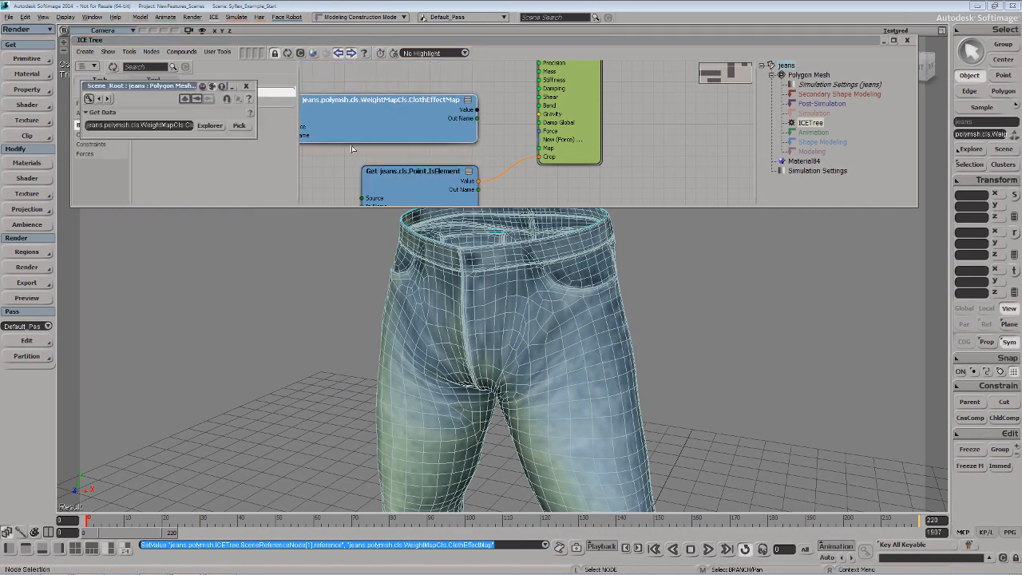
left_click(209, 125)
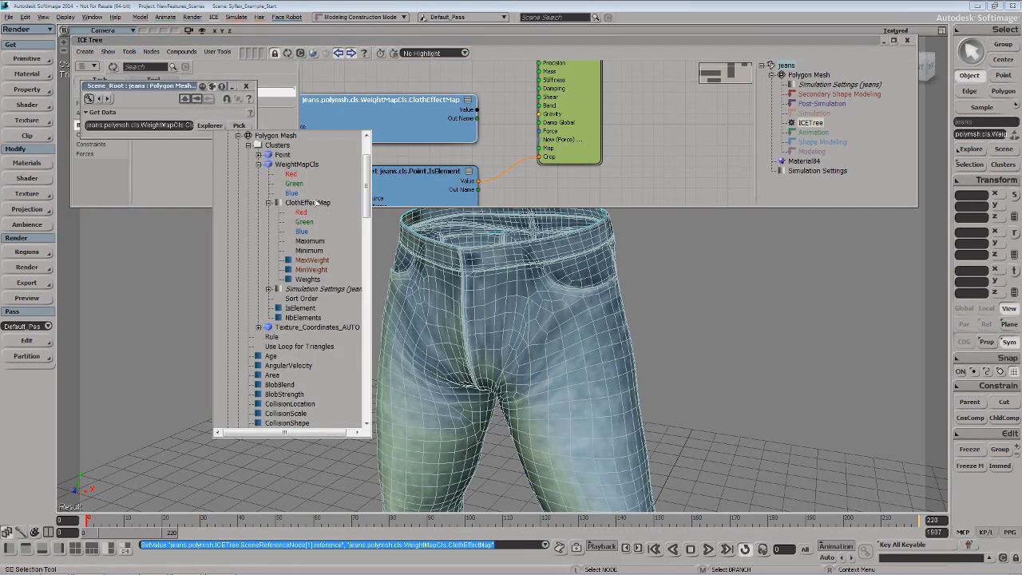
left_click(308, 280)
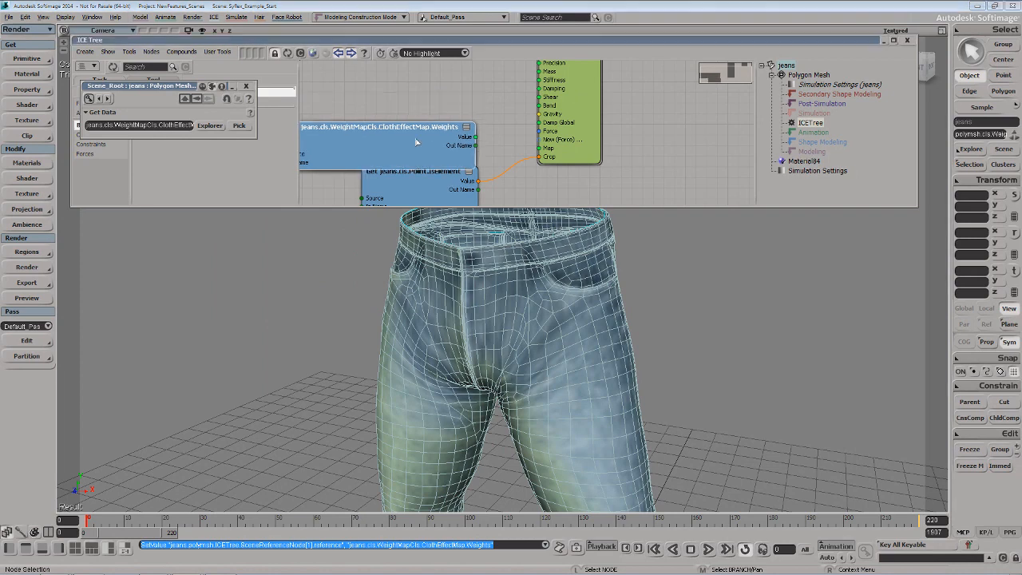
left_click_drag(467, 120, 544, 149)
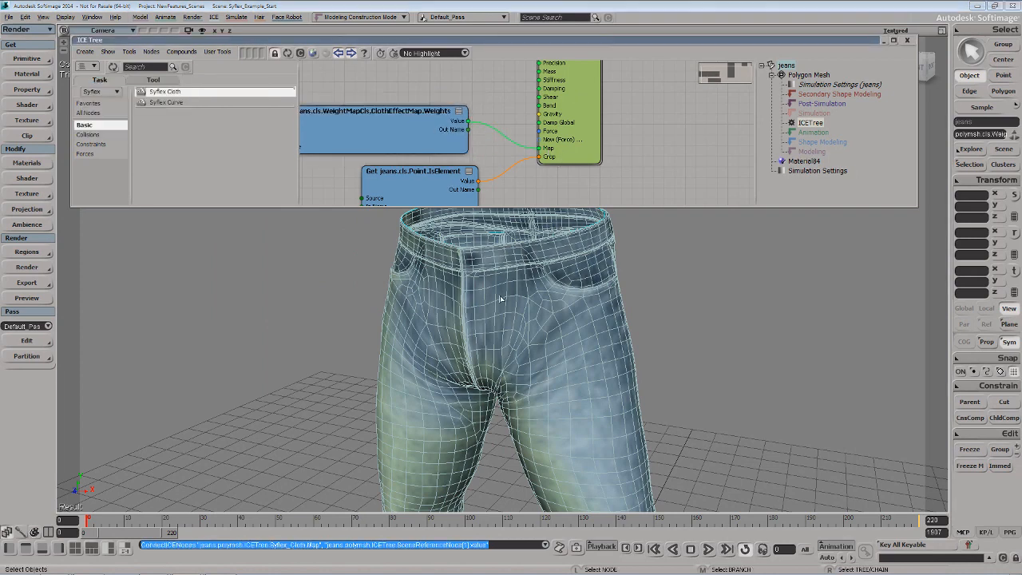
key("w")
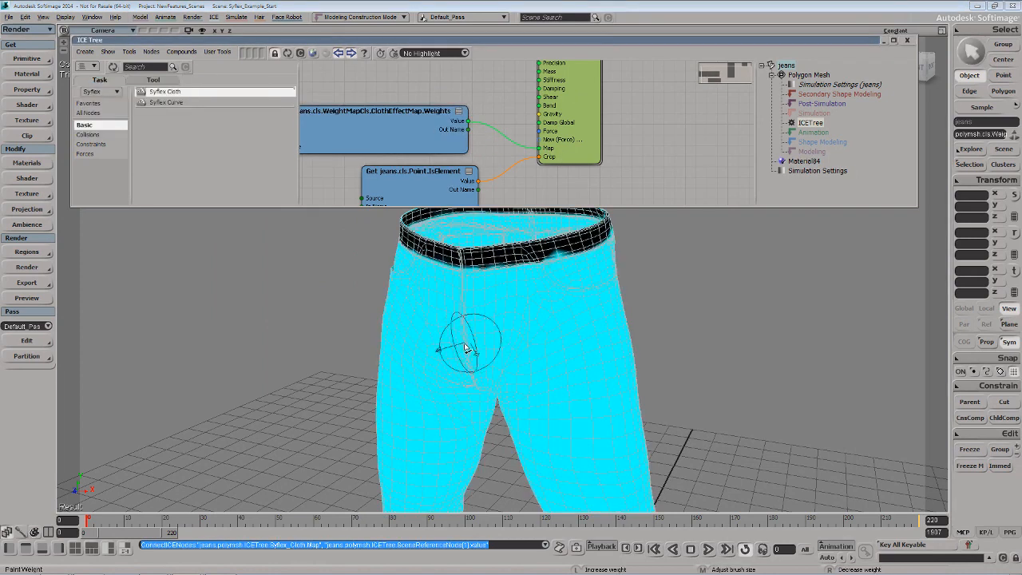
key("ctrl+w")
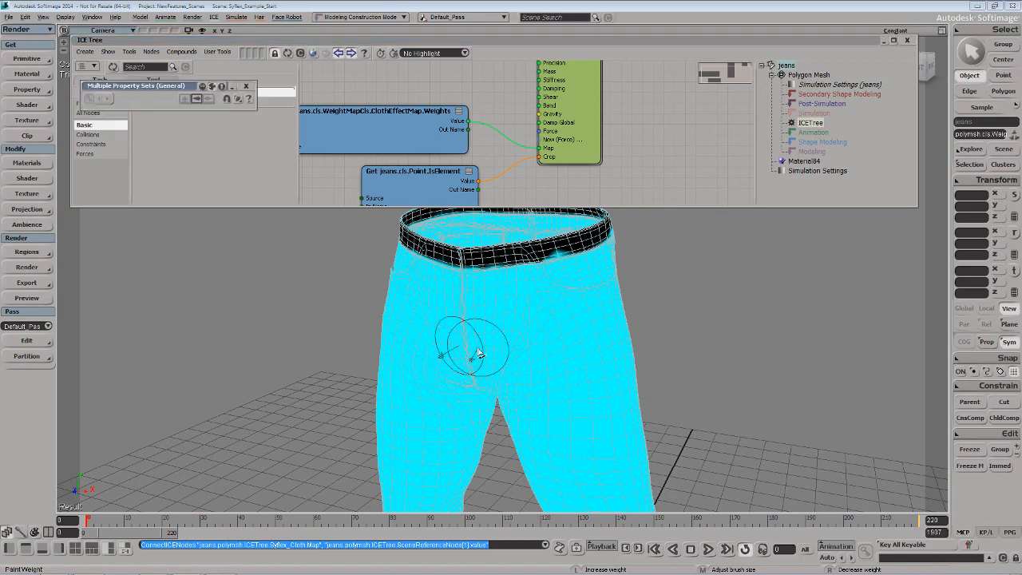
left_click(246, 85)
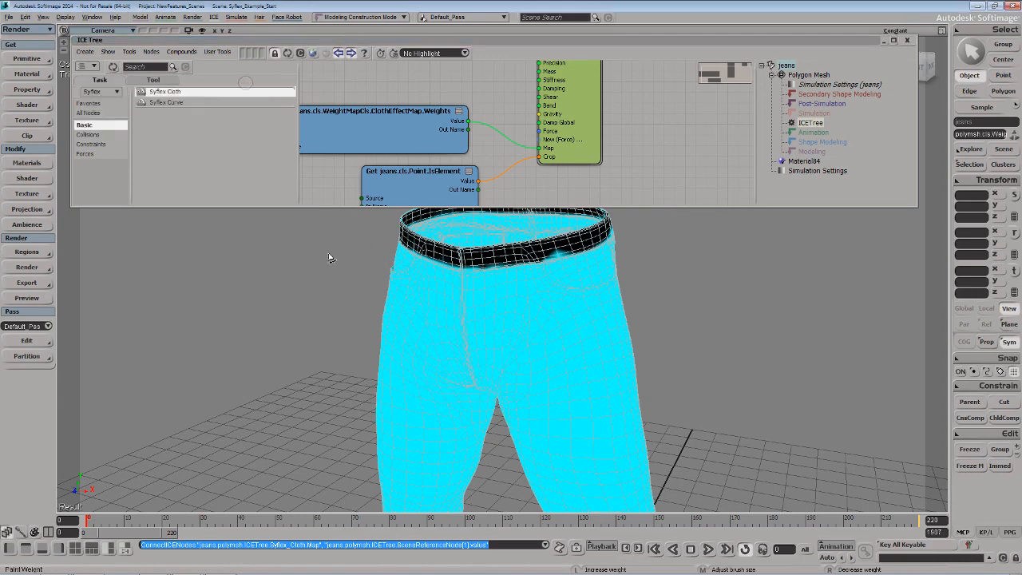
key("space")
- Select the jeans, open the weight paint brush properties and set the brush radius to 0.242
left_click(448, 375)
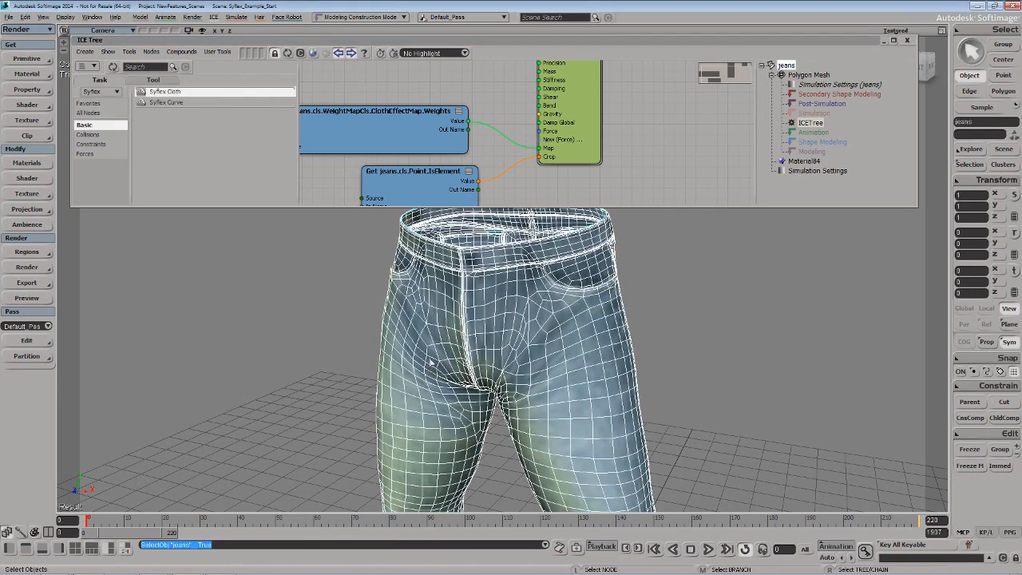
key("w")
key("ctrl+w")
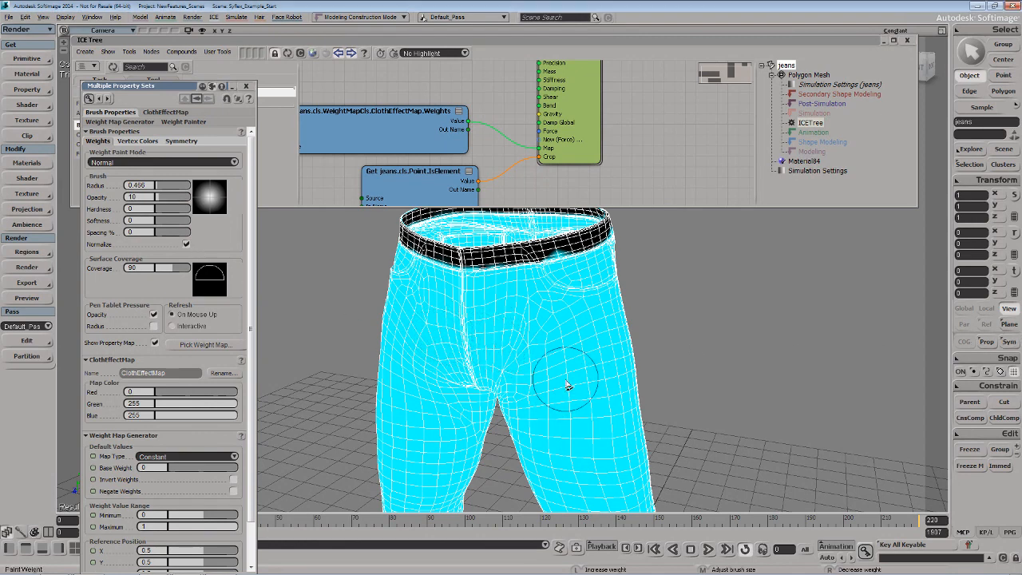
key("o")
left_click_drag(570, 388, 491, 385)
middle_click_drag(510, 383, 495, 374)
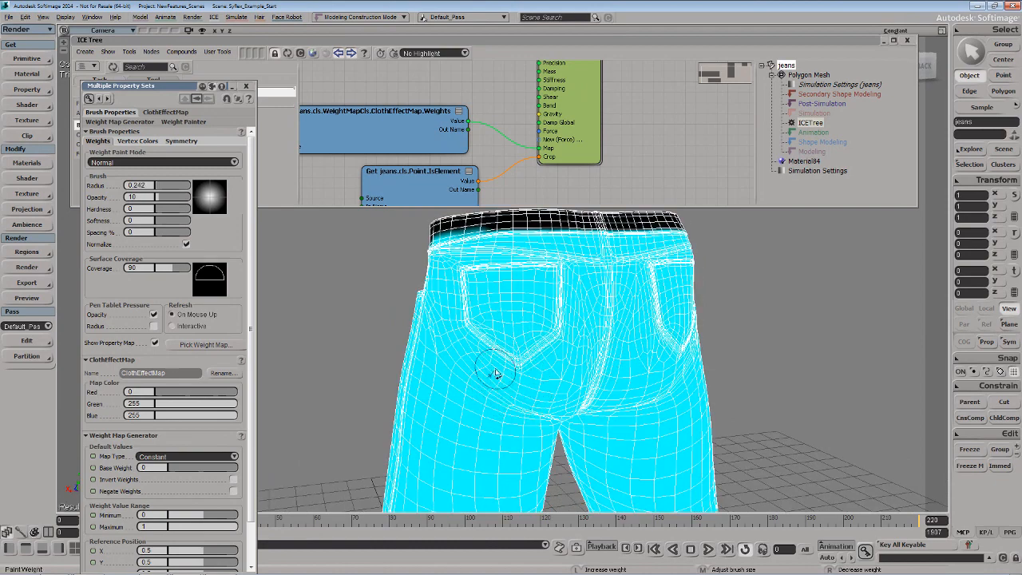
- Paint weight over the seat and down the back of both legs of the jeans
mouse_move(453, 301)
left_mouse_down()
mouse_move(468, 376)
mouse_move(600, 388)
mouse_move(675, 333)
mouse_move(659, 464)
left_mouse_up()
scroll(659, 465, "down", 3)
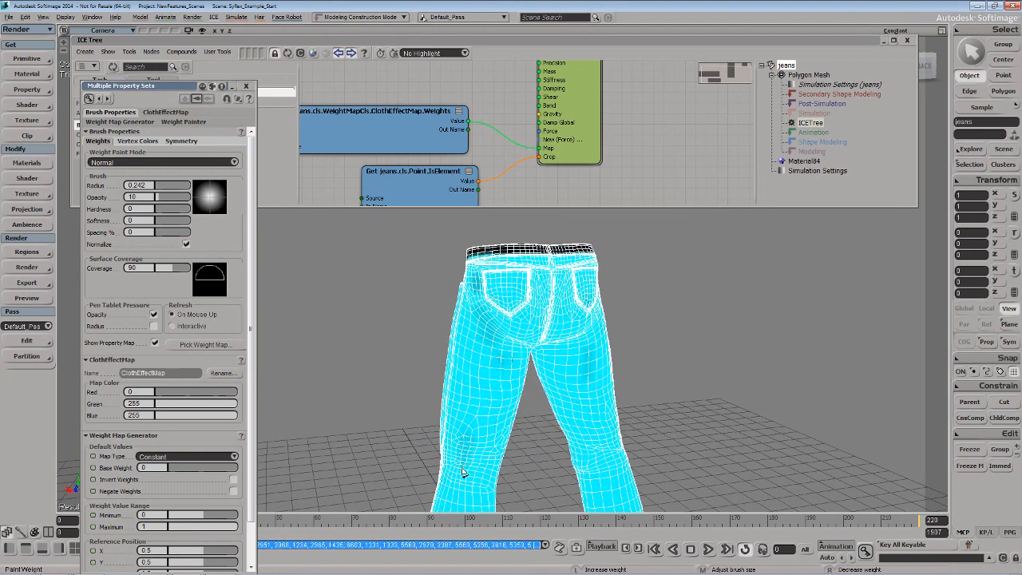
left_click_drag(482, 420, 469, 389)
left_click_drag(458, 321, 473, 332)
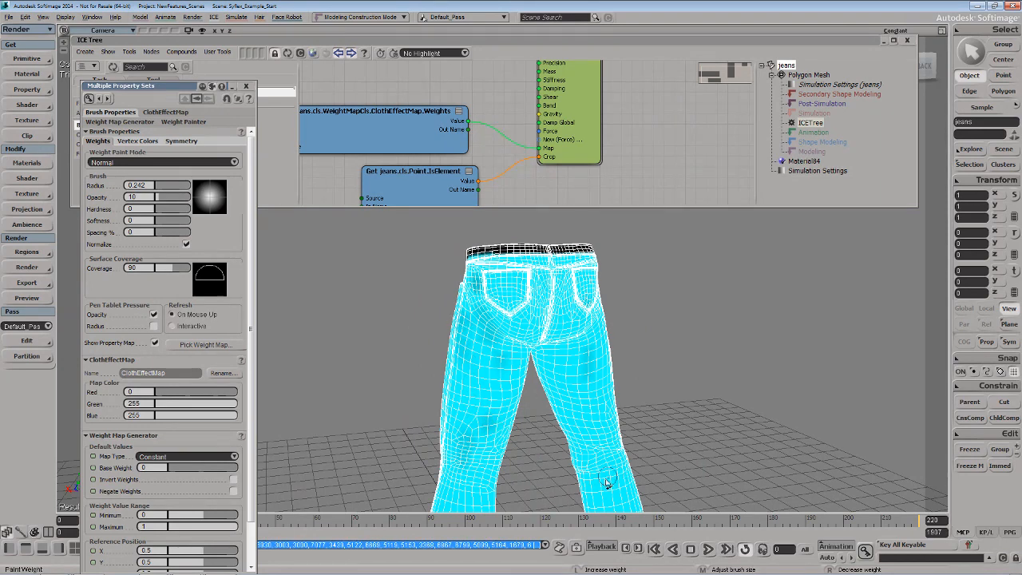
mouse_move(593, 457)
left_mouse_down()
mouse_move(598, 421)
mouse_move(596, 467)
left_mouse_up()
left_click_drag(580, 431, 561, 307)
- Paint weight along the outer side of the jeans from the knee up to the hip
key("s")
right_click_drag(577, 407, 504, 440)
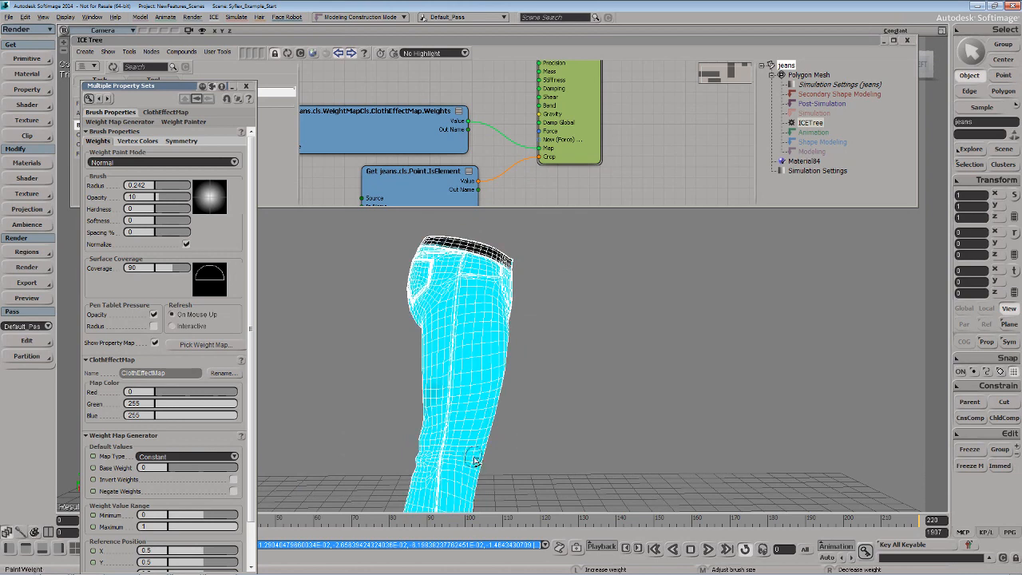
left_click_drag(480, 338, 454, 306)
mouse_move(441, 451)
left_mouse_down()
mouse_move(442, 326)
mouse_move(452, 380)
mouse_move(417, 427)
mouse_move(424, 308)
mouse_move(466, 309)
left_mouse_up()
key("o")
mouse_move(497, 331)
left_mouse_down()
mouse_move(524, 324)
mouse_move(539, 344)
left_mouse_up()
left_click_drag(520, 293, 510, 286)
key("o")
left_click_drag(431, 411, 491, 424)
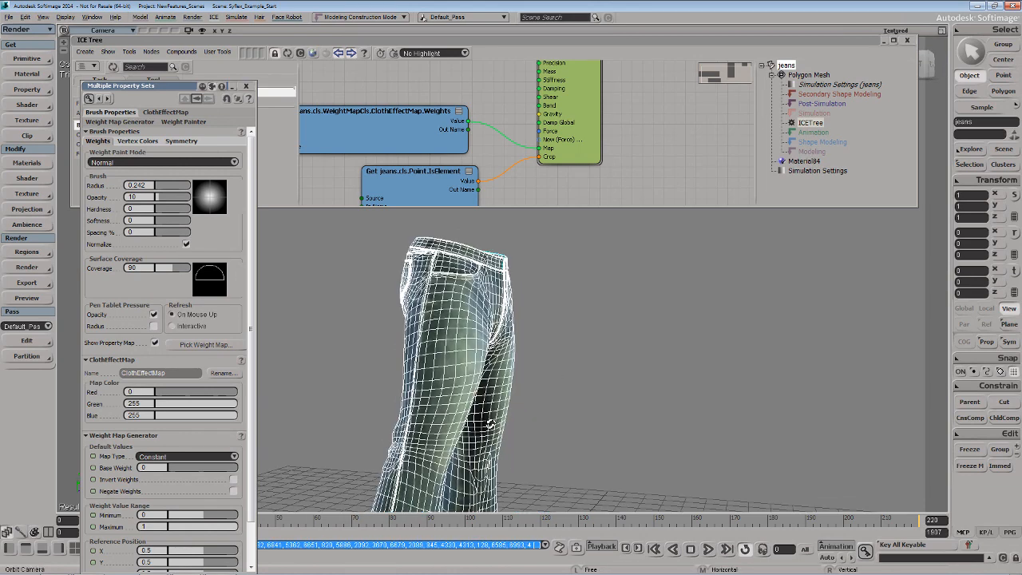
- Set the brush radius to 0.989 and paint weight over the front and side of the thigh
middle_click_drag(430, 425, 428, 445)
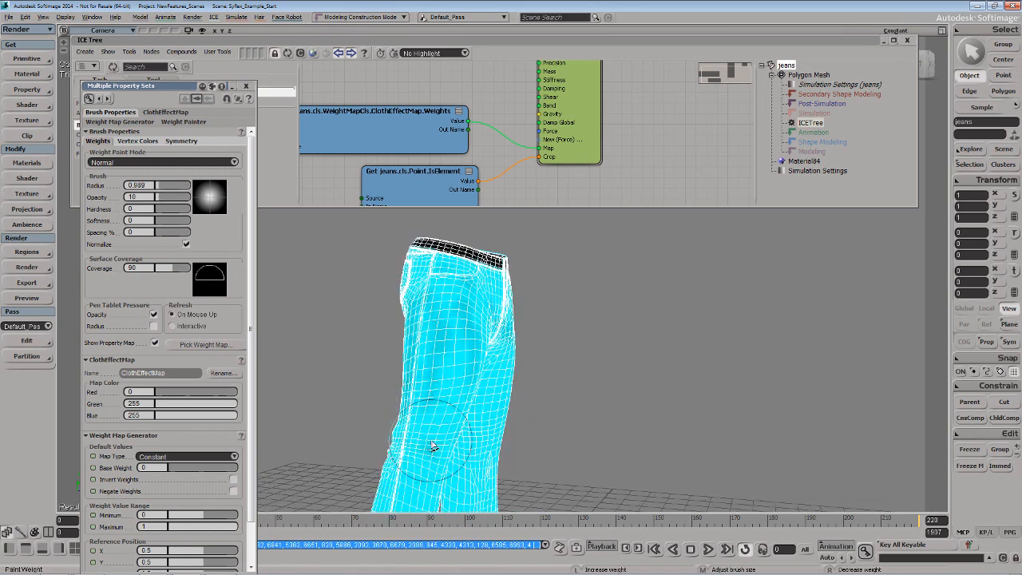
mouse_move(427, 447)
left_mouse_down()
mouse_move(428, 372)
mouse_move(473, 336)
mouse_move(476, 364)
left_mouse_up()
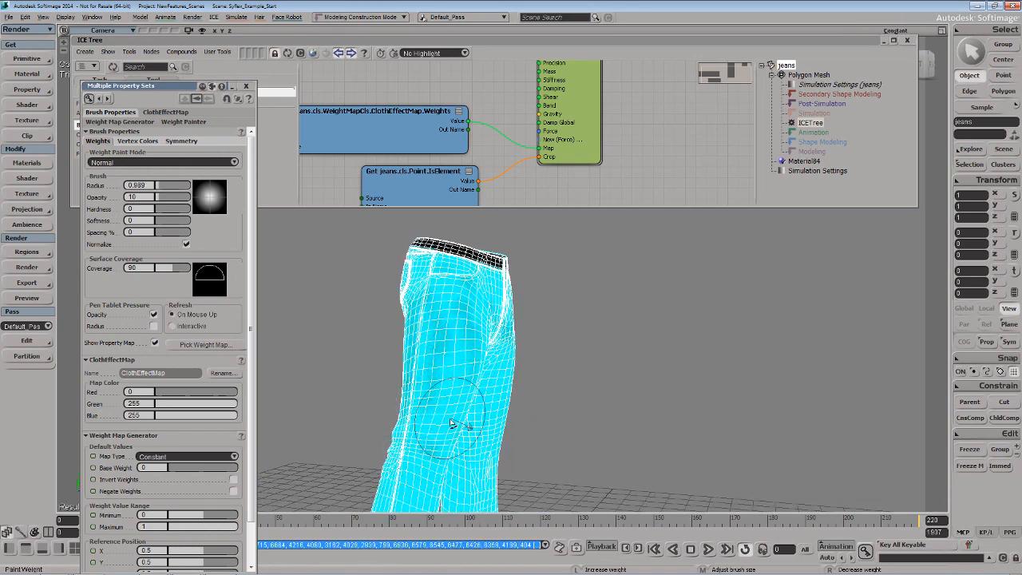
key("o")
left_click_drag(468, 418, 410, 413)
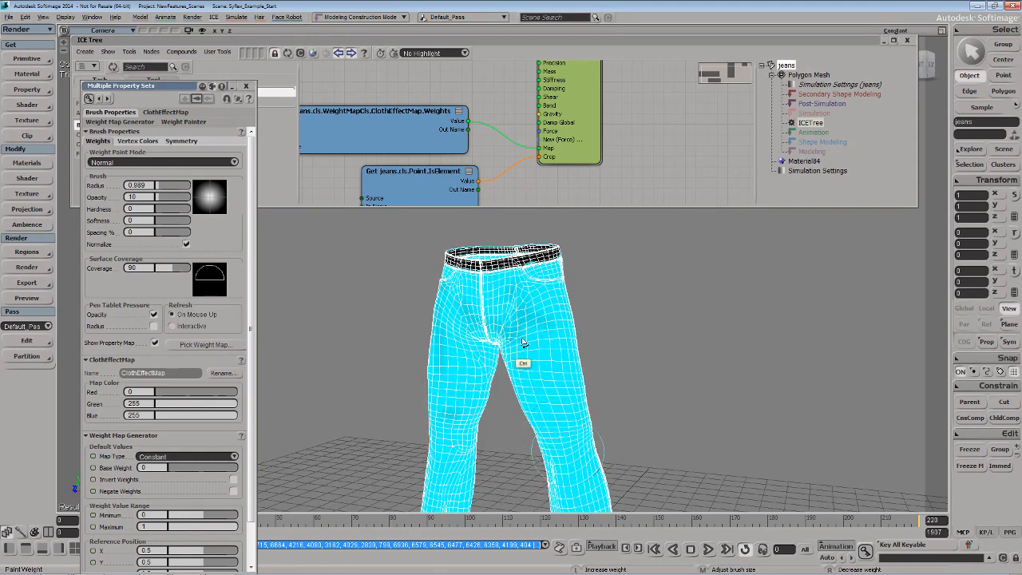
left_click_drag(500, 348, 468, 343, "ctrl")
- Set the brush radius to 0.653 and opacity to 100, paint weight over the back of the legs, and close the brush properties
key("o")
mouse_move(561, 403)
left_mouse_down()
mouse_move(506, 427)
mouse_move(515, 320)
mouse_move(515, 329)
left_mouse_up()
middle_click_drag(515, 329, 517, 303, "ctrl")
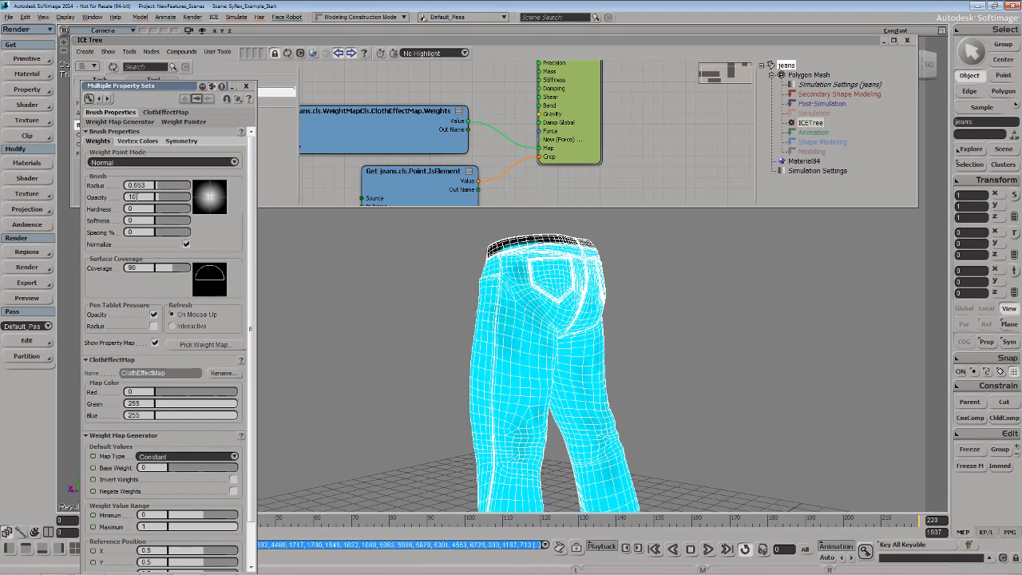
left_click_drag(162, 197, 231, 202)
left_click_drag(518, 282, 620, 470, "ctrl")
mouse_move(488, 402)
left_mouse_down("ctrl")
mouse_move(538, 420)
mouse_move(513, 450)
left_mouse_up("ctrl")
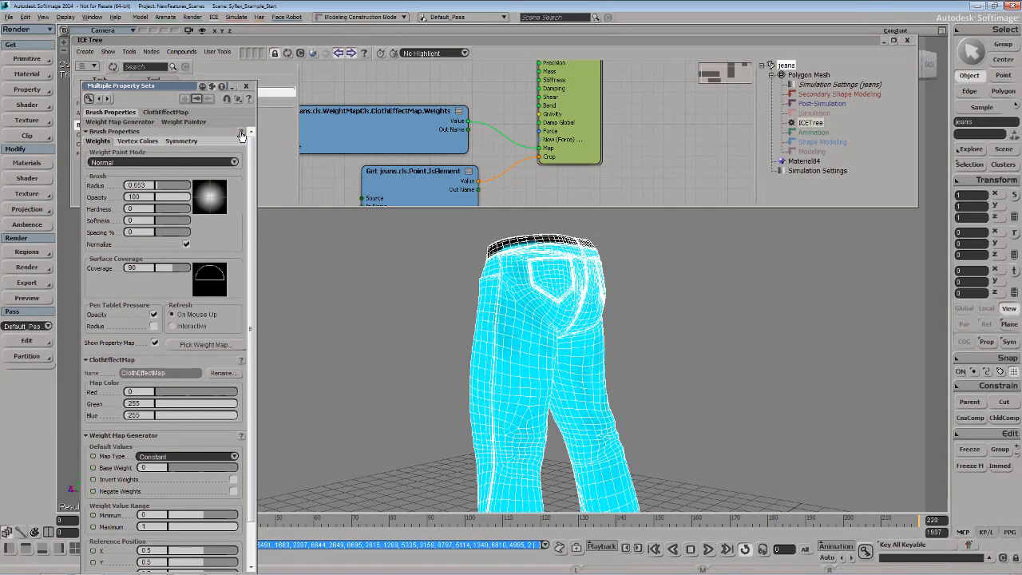
left_click(247, 86)
- Connect the Syflex Cloth value to Port1 of the ICETree node and play the simulation from the start
mouse_move(456, 197)
left_mouse_down()
mouse_move(462, 216)
mouse_move(474, 194)
left_mouse_up()
left_click_drag(571, 152, 647, 116)
left_click(707, 549)
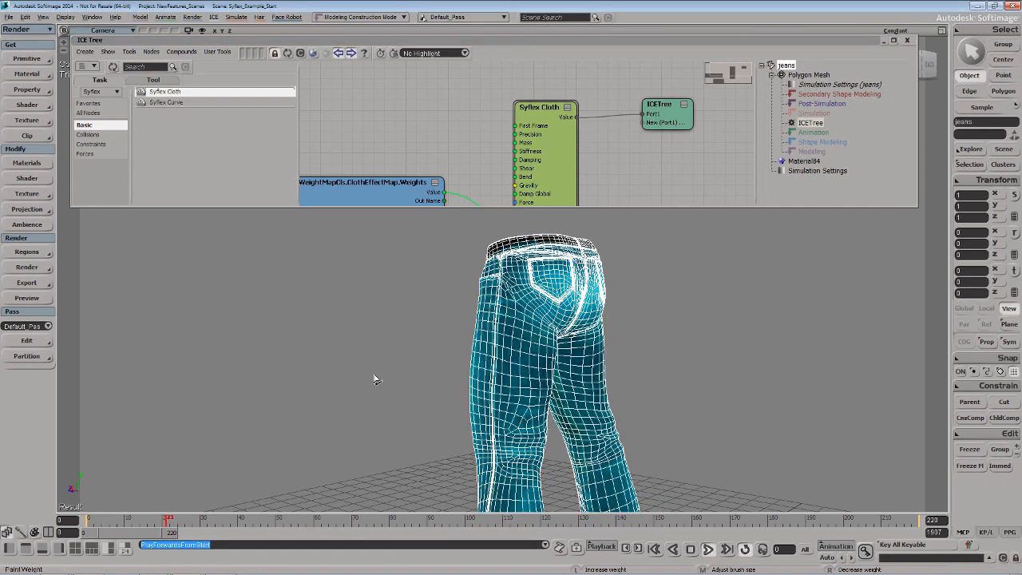
left_click_drag(376, 379, 519, 350, "alt")
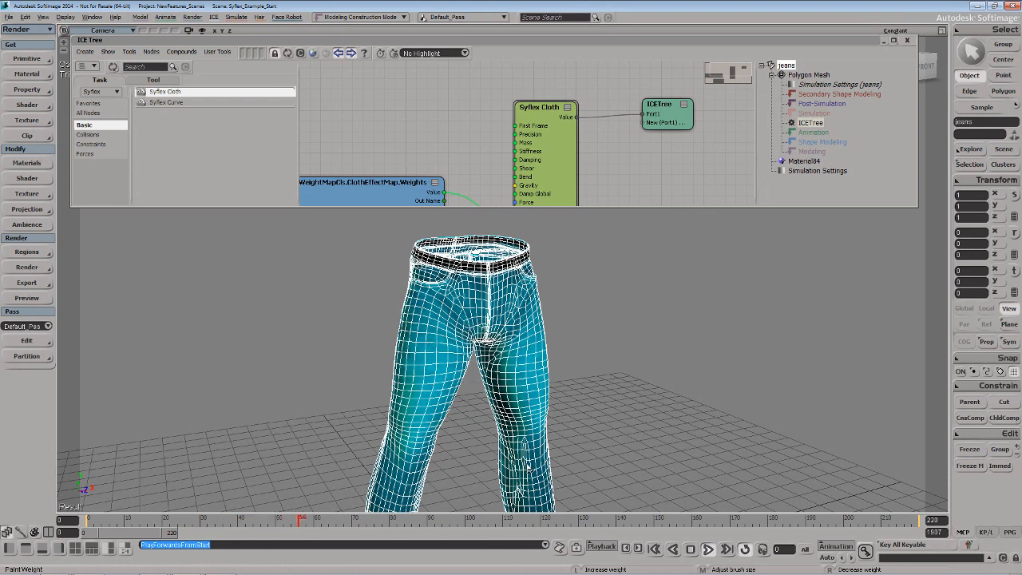
key("space")
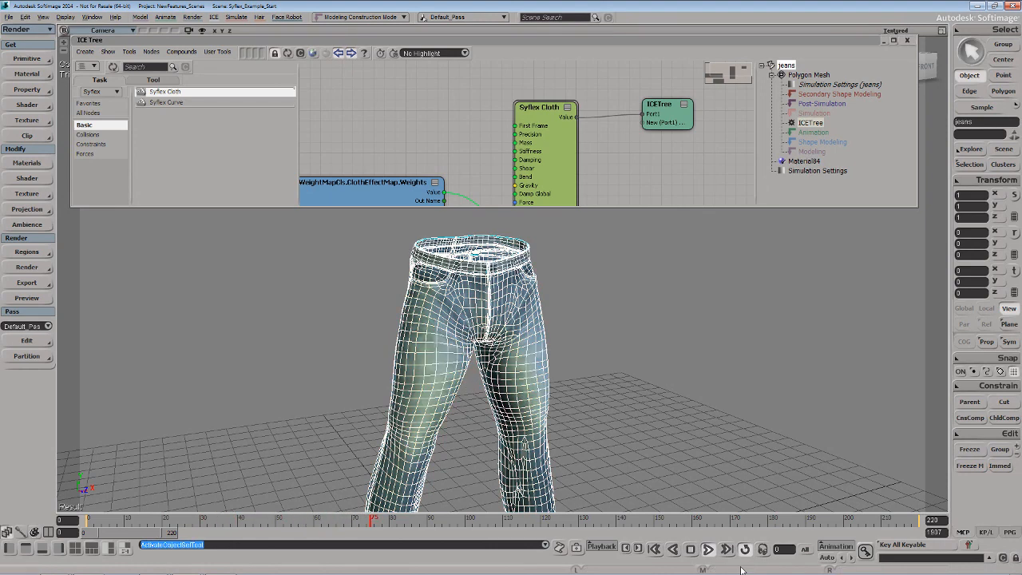
- Stop the playback, turn off looping and return to frame 0
left_click(708, 549)
left_click(744, 549)
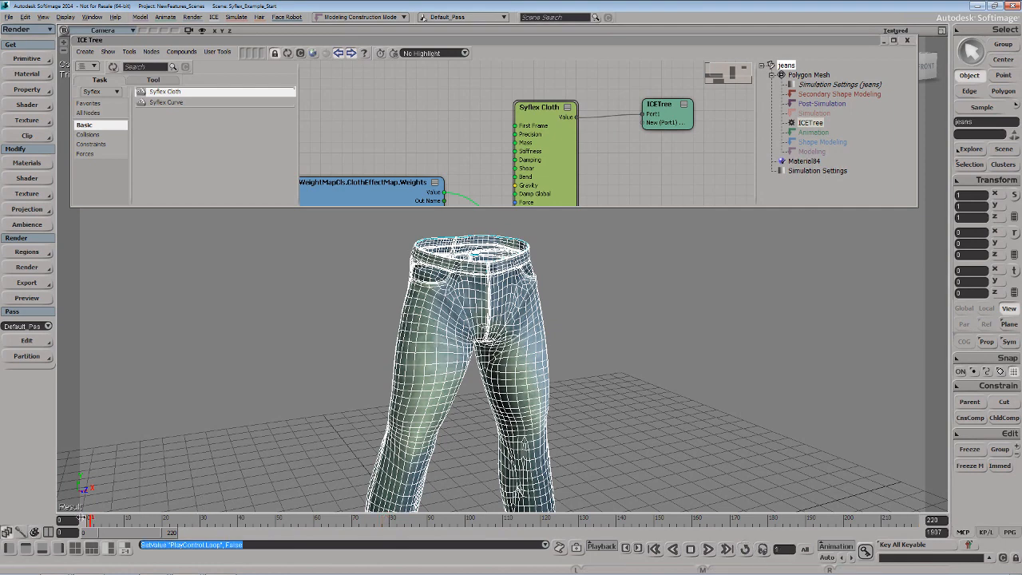
left_click_drag(81, 517, 78, 517)
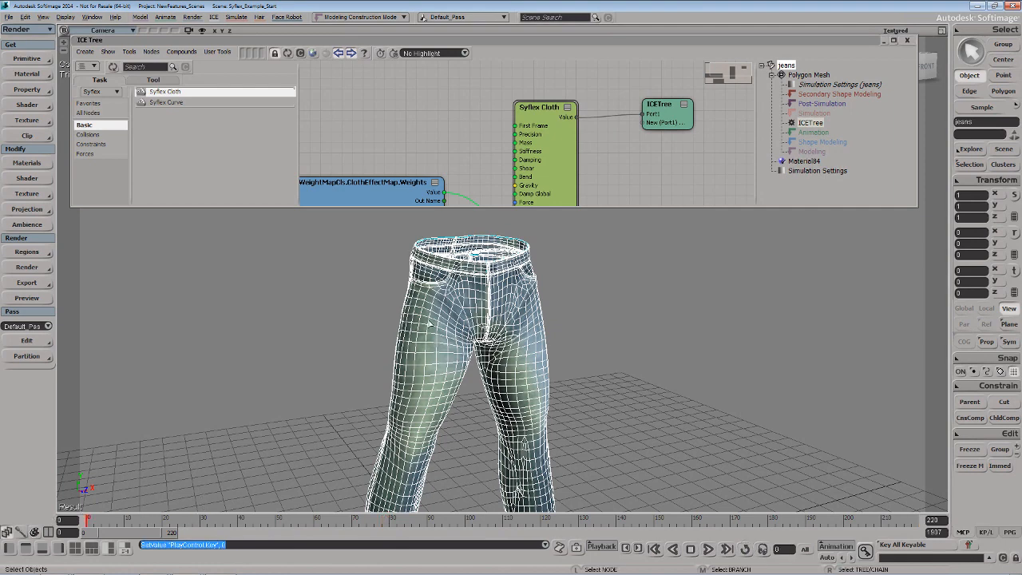
- End the isolation of the jeans to show the whole character and floor, and briefly play the simulation from frame 0
right_click(613, 147)
mouse_move(379, 43)
left_mouse_down()
mouse_move(367, 45)
mouse_move(483, 107)
left_mouse_up()
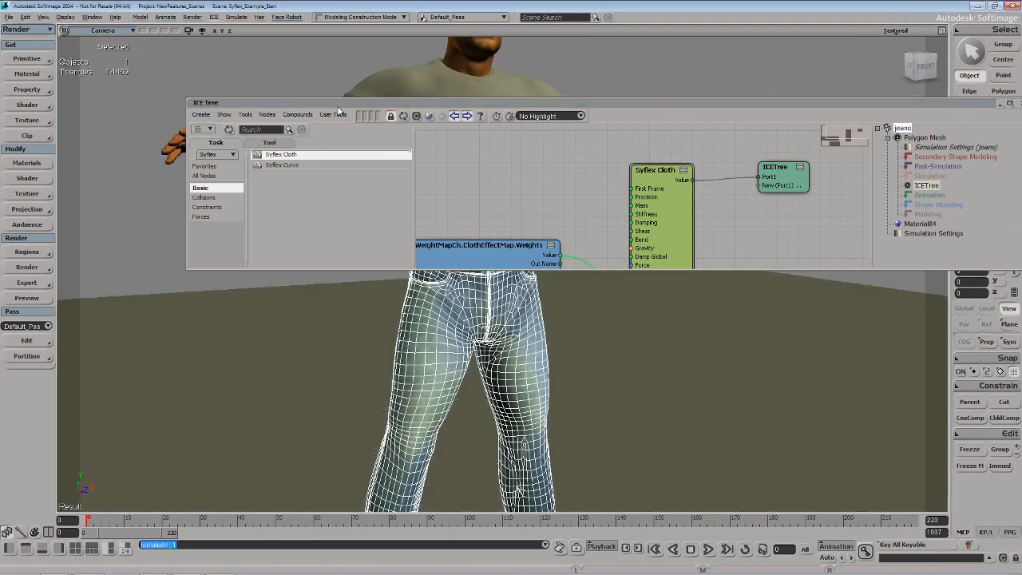
left_click_drag(339, 107, 264, 43)
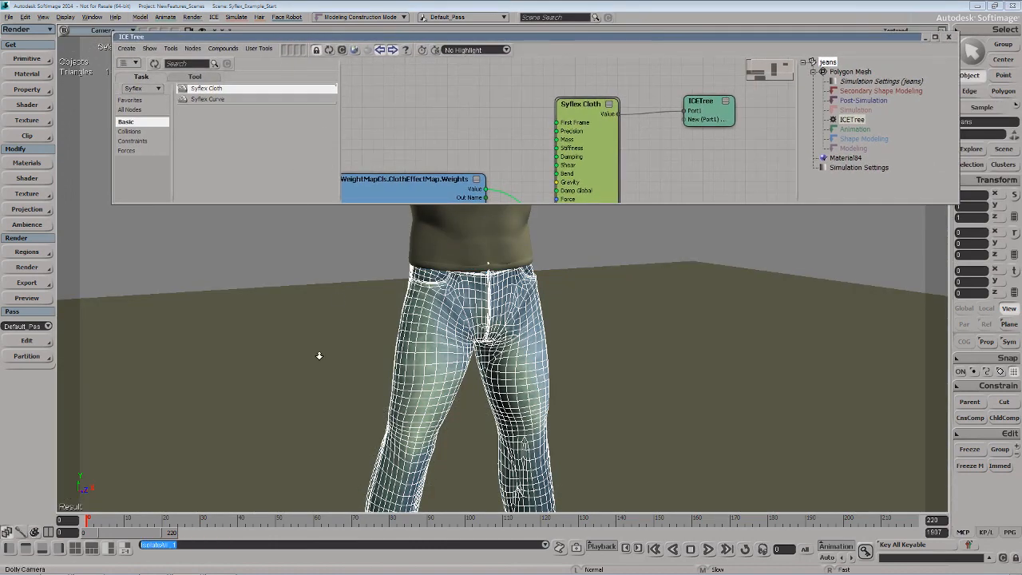
left_click(88, 522)
key("s")
middle_click_drag(269, 436, 242, 273)
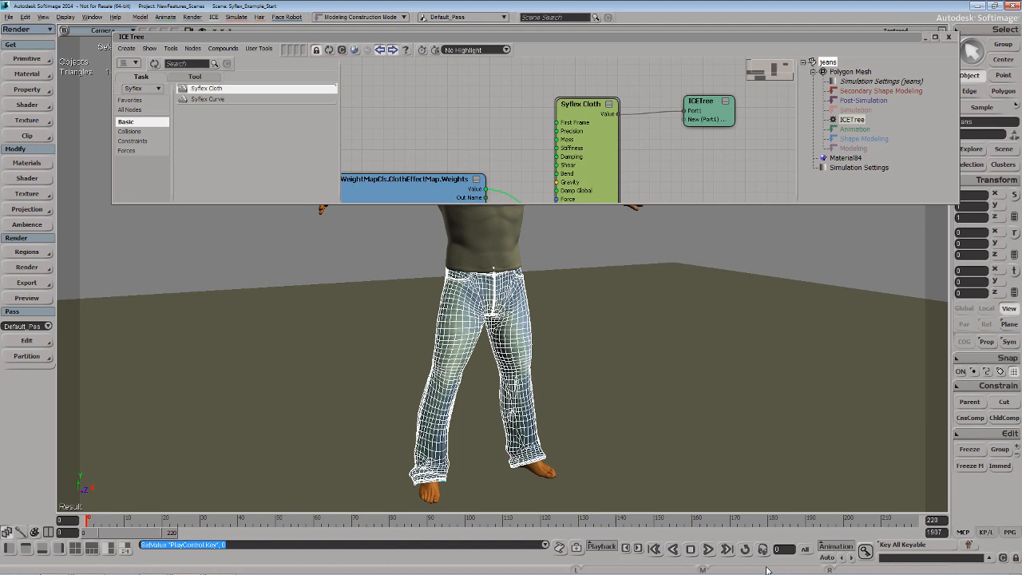
left_click(707, 549)
left_click(707, 549)
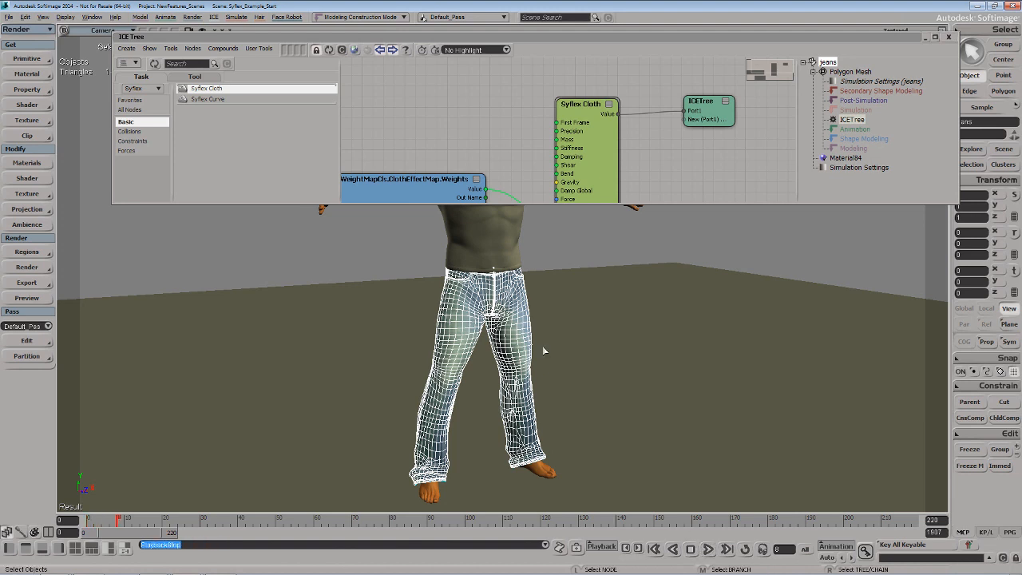
- Delete the connection between the IsElement value and the Crop port, test the simulation and return to the first frame
left_click_drag(426, 174, 466, 135)
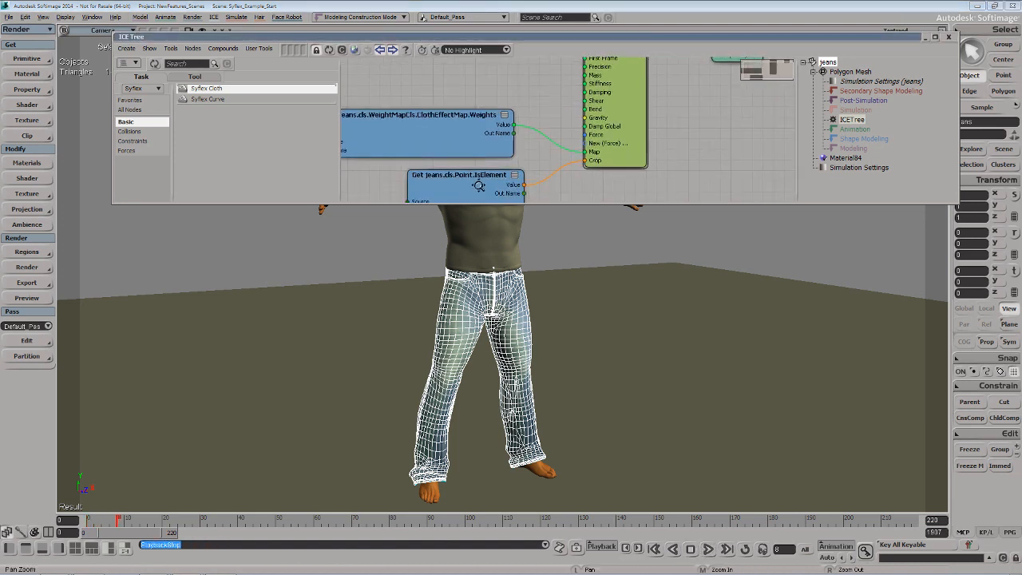
left_click_drag(478, 186, 488, 163)
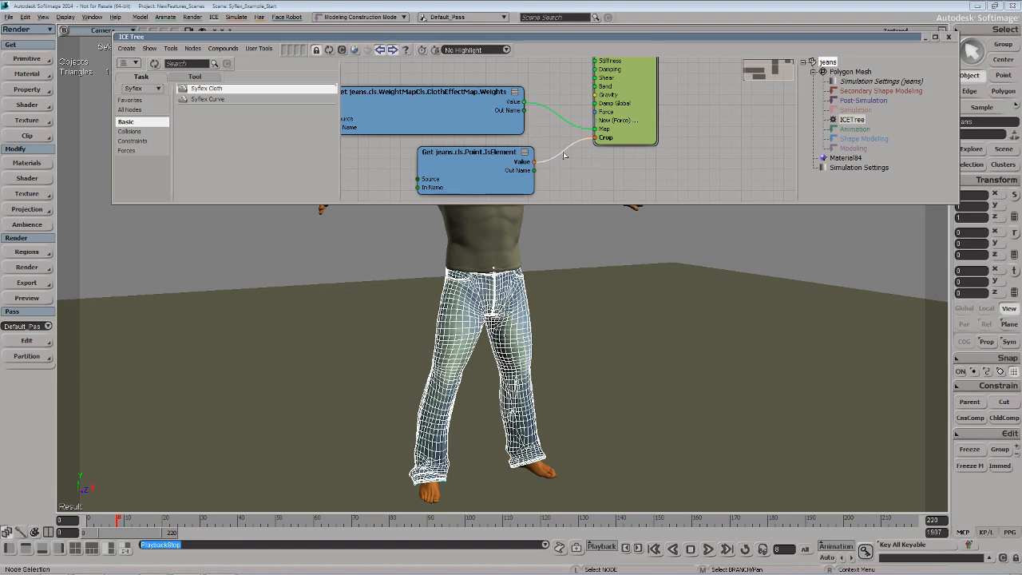
key("Delete")
left_click(708, 549)
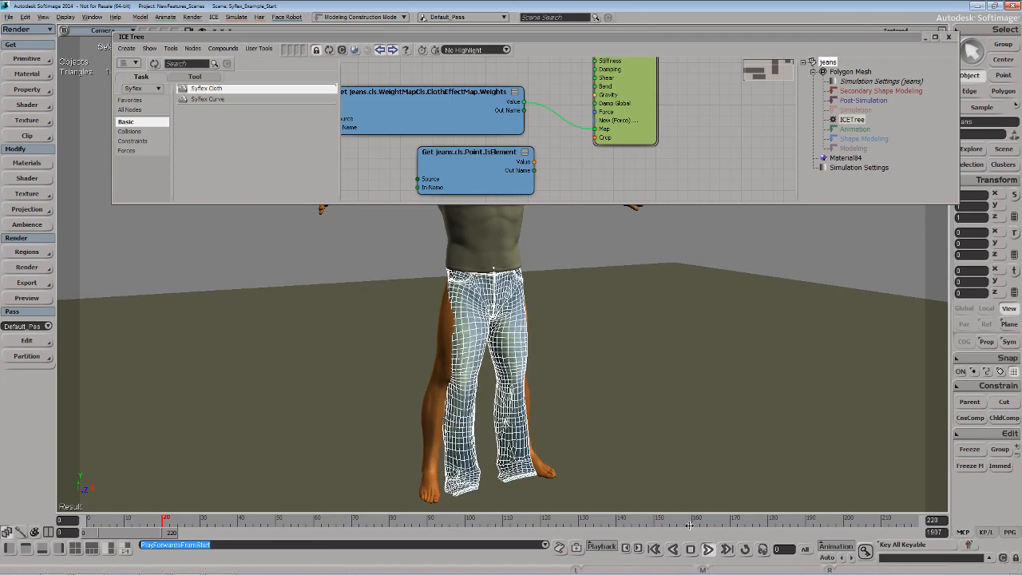
left_click(708, 549)
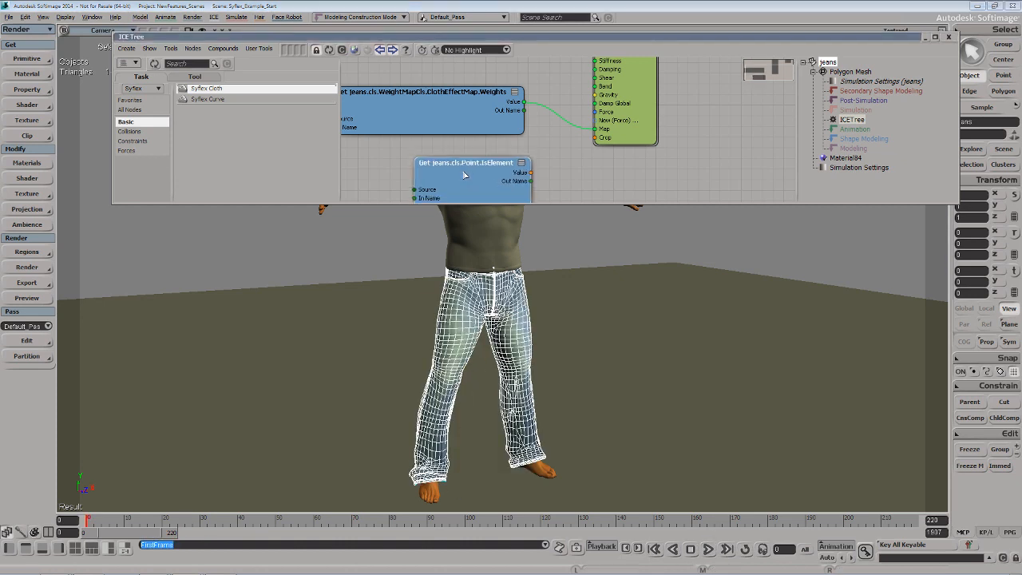
- Insert a Not node between the jeans IsElement value and the Syflex Cloth Crop port, test the simulation and return to the first frame
left_click_drag(469, 167, 435, 165)
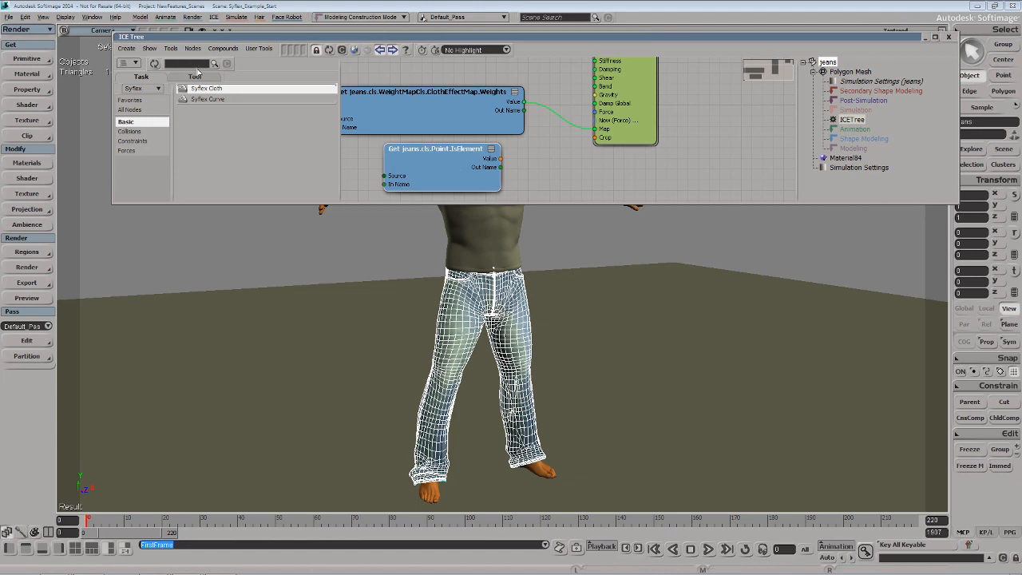
type("not")
left_click_drag(200, 122, 533, 173)
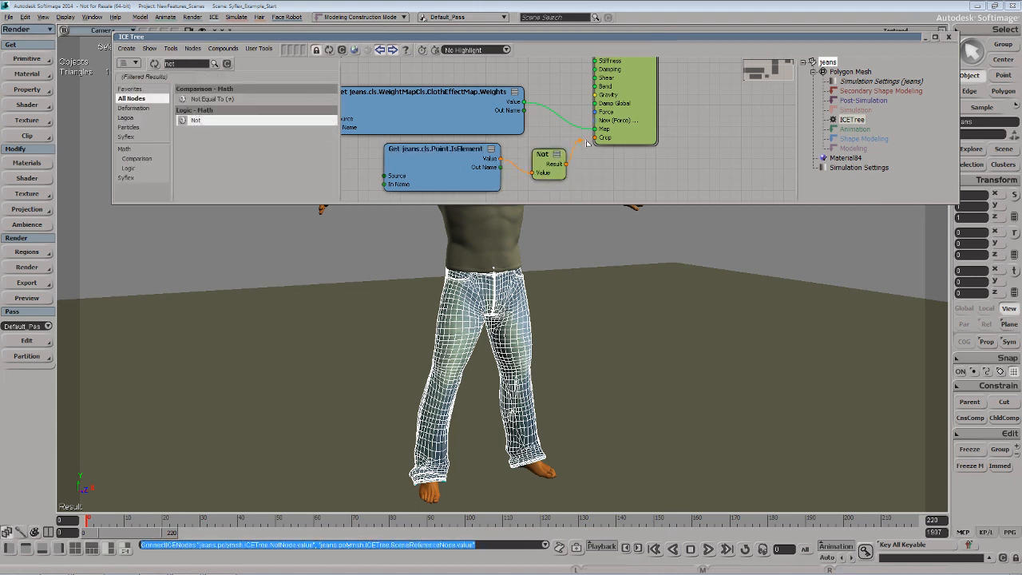
left_click_drag(586, 142, 595, 137)
left_click(707, 548)
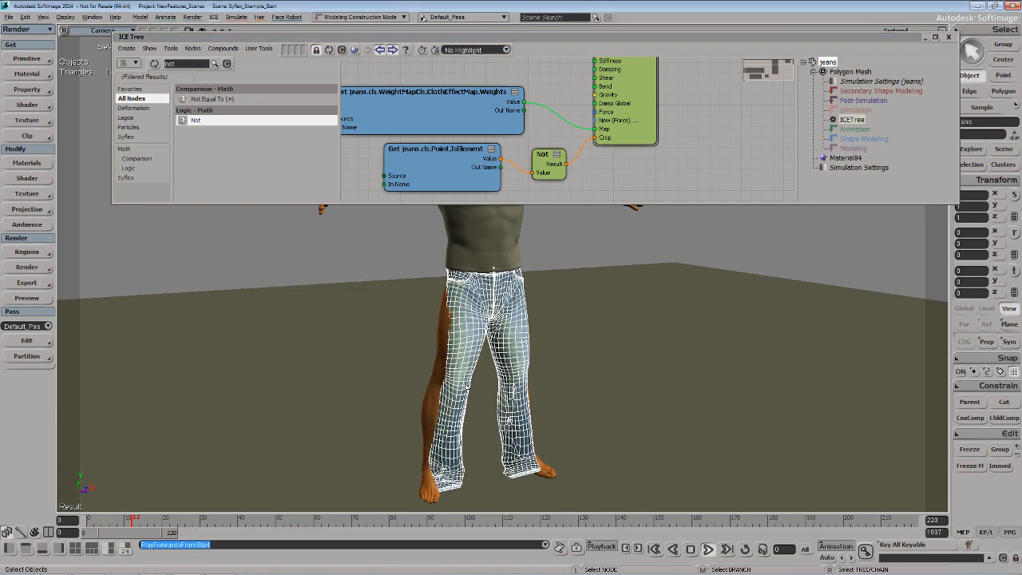
left_click(691, 549)
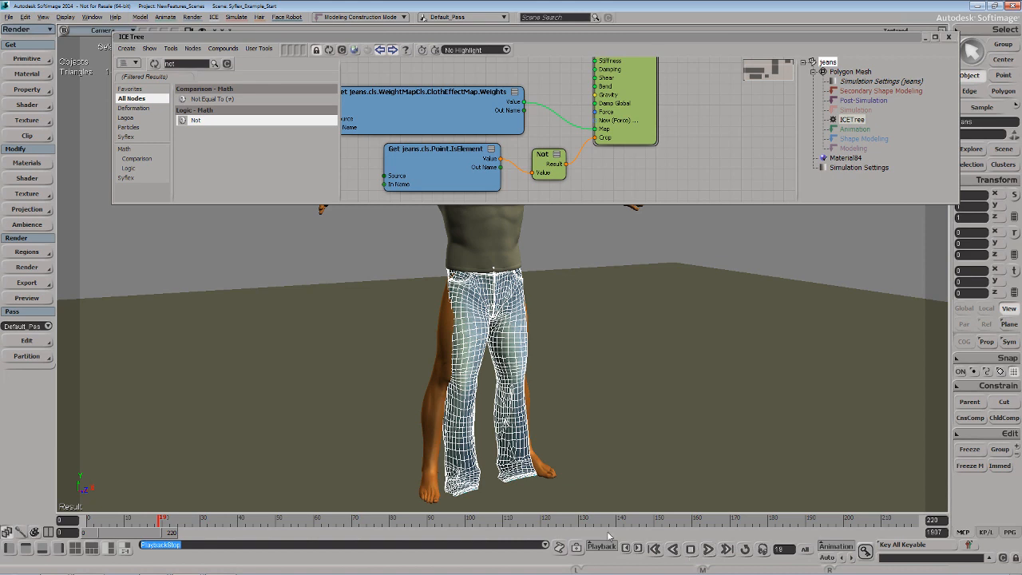
left_click(655, 549)
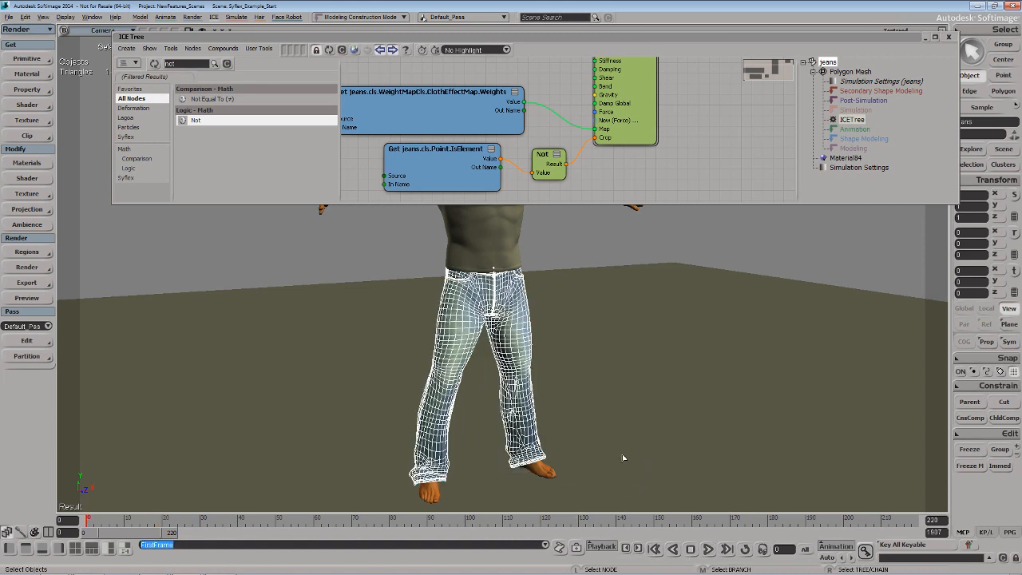
- Add a Syflex Collide Mesh node above the ClothEffectMap weights node and connect its Force output to the Syflex Cloth Force port
left_click(226, 63)
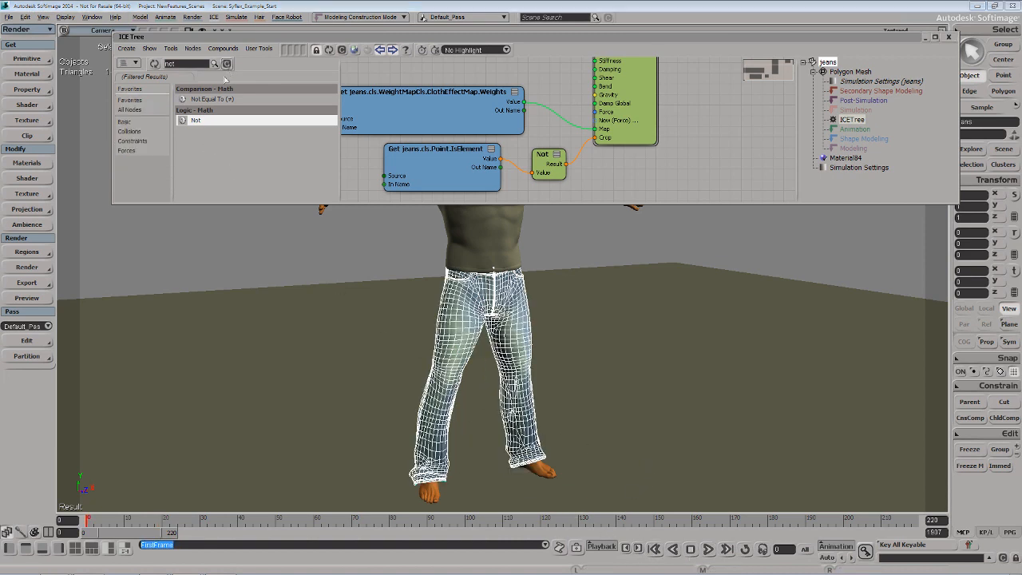
left_click(132, 131)
left_click(224, 102)
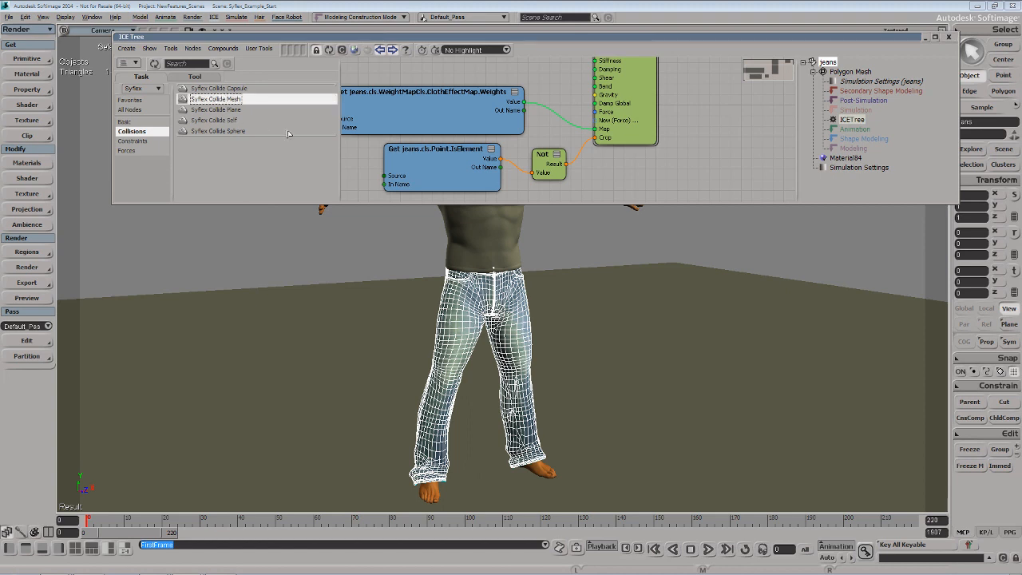
left_click_drag(578, 151, 660, 172)
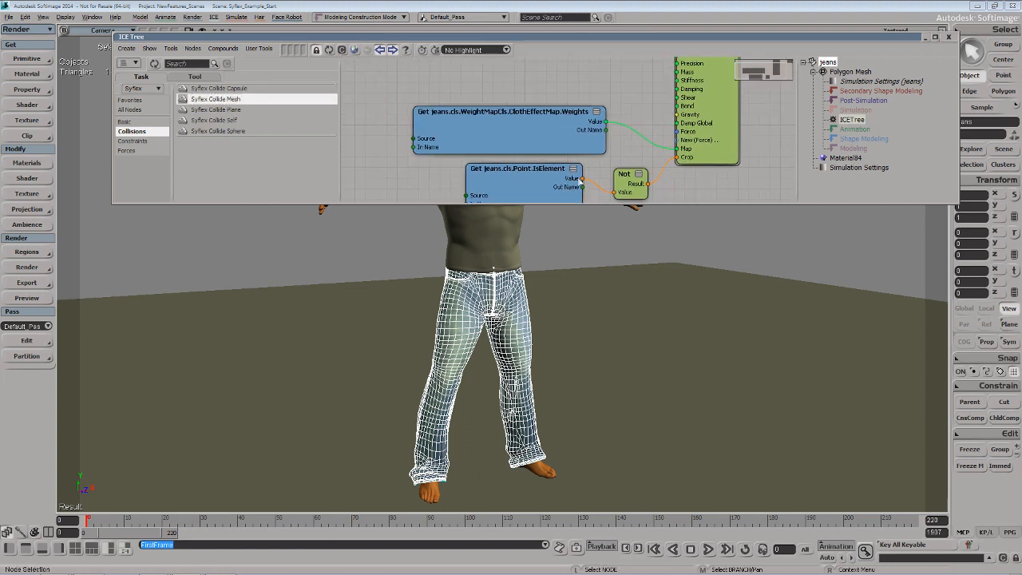
middle_click_drag(626, 178, 623, 225)
left_click_drag(530, 129, 540, 176)
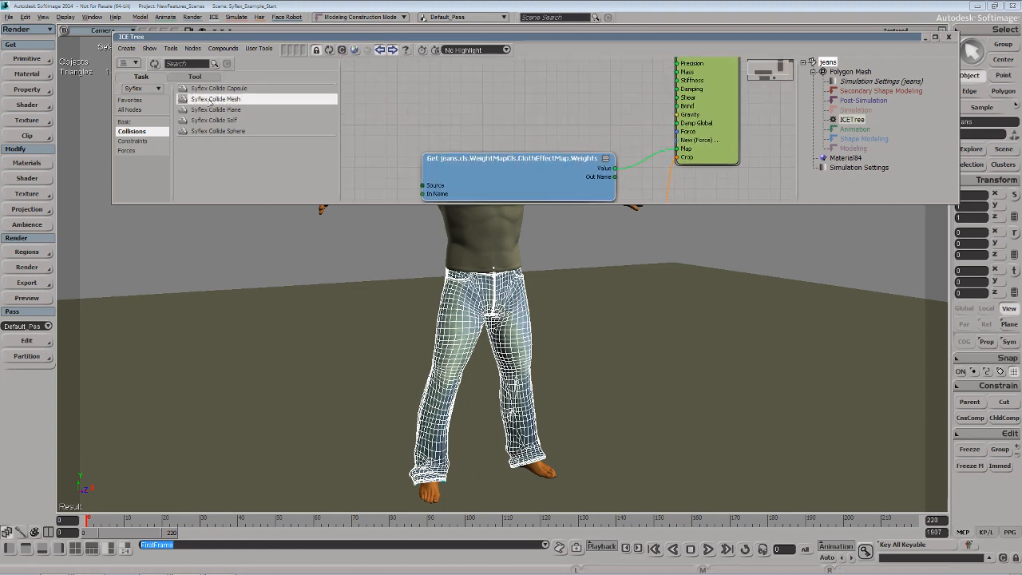
left_click_drag(210, 102, 676, 132)
left_click_drag(484, 145, 480, 95)
left_click_drag(410, 145, 434, 157)
- Bring the character's body mesh into the ICE tree and connect its value to the Geometry port of Syflex Collide Mesh
left_click(433, 497)
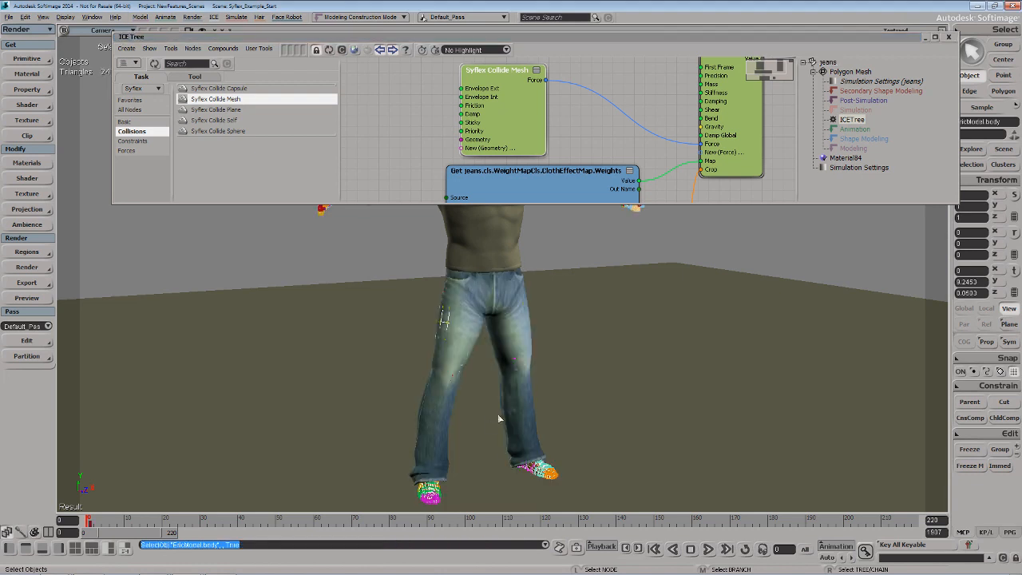
key("Return")
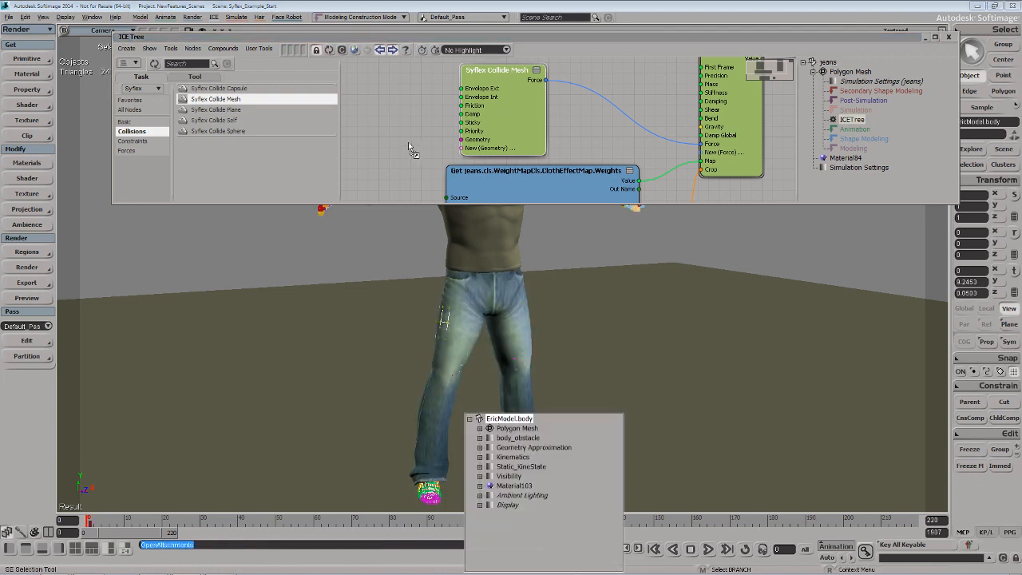
left_click_drag(408, 144, 461, 139)
left_click(388, 87)
left_click(395, 90)
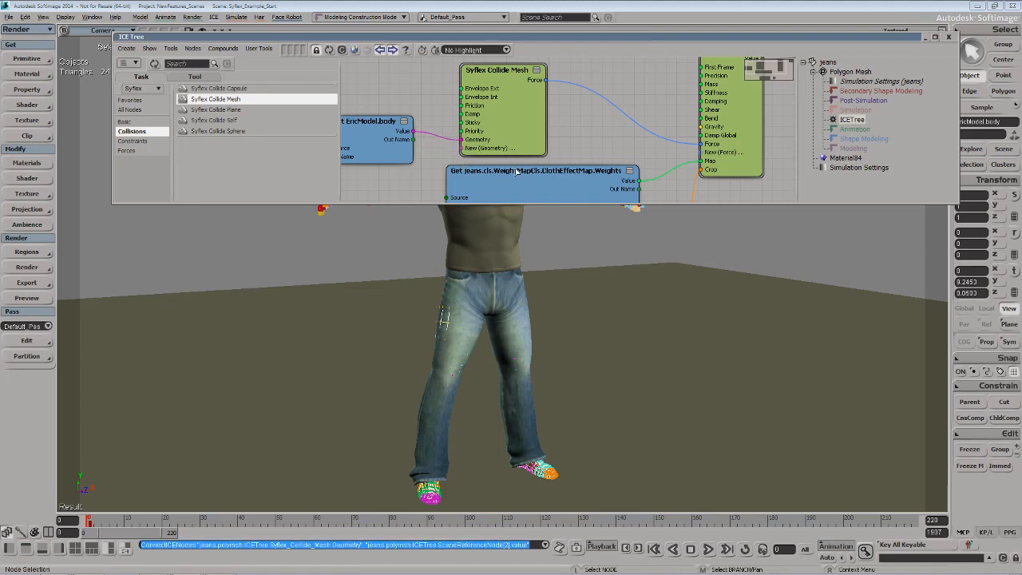
- Move the ICE Tree window clear of the character and play the simulation to examine how the jeans collide with the body
left_click_drag(456, 41, 436, 11)
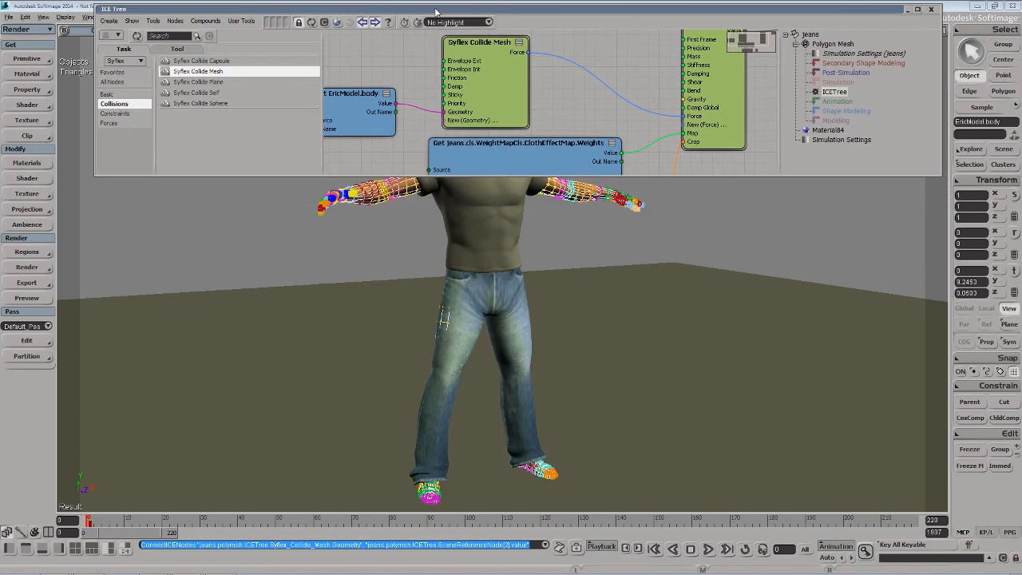
key("Up")
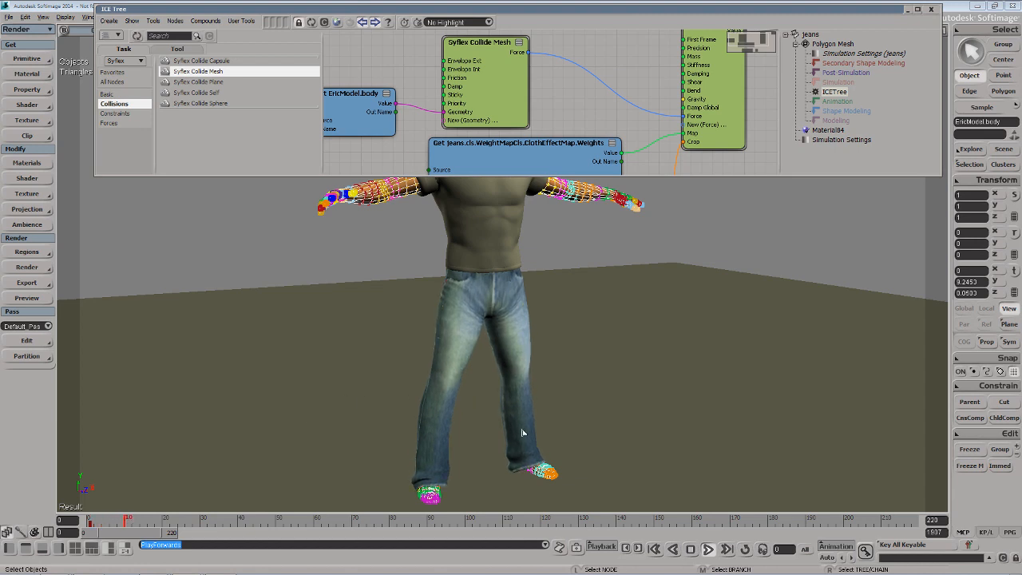
left_click_drag(522, 431, 472, 437)
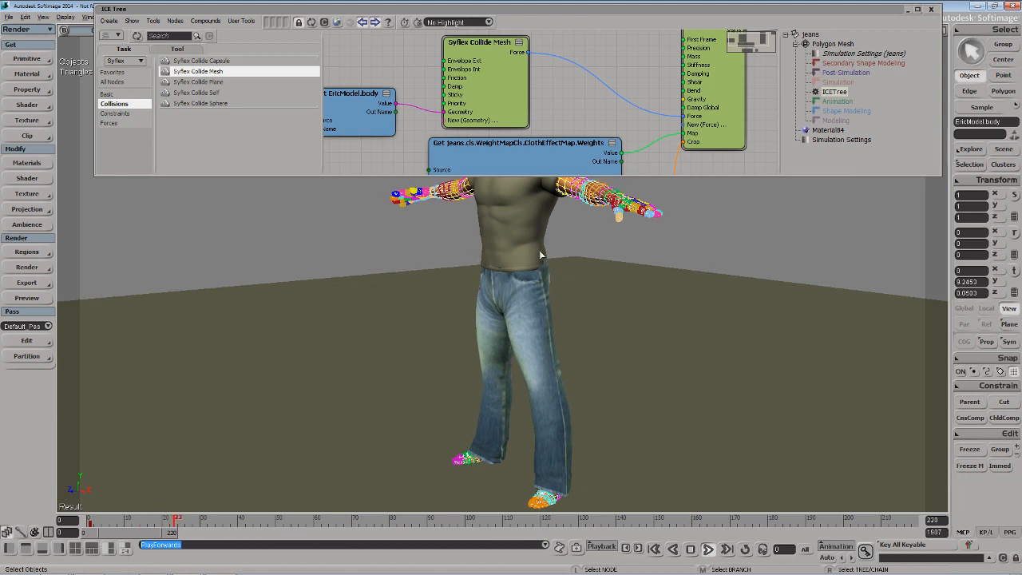
- Hide the character's shirt, stop the playback and return to the first frame
left_click(508, 244)
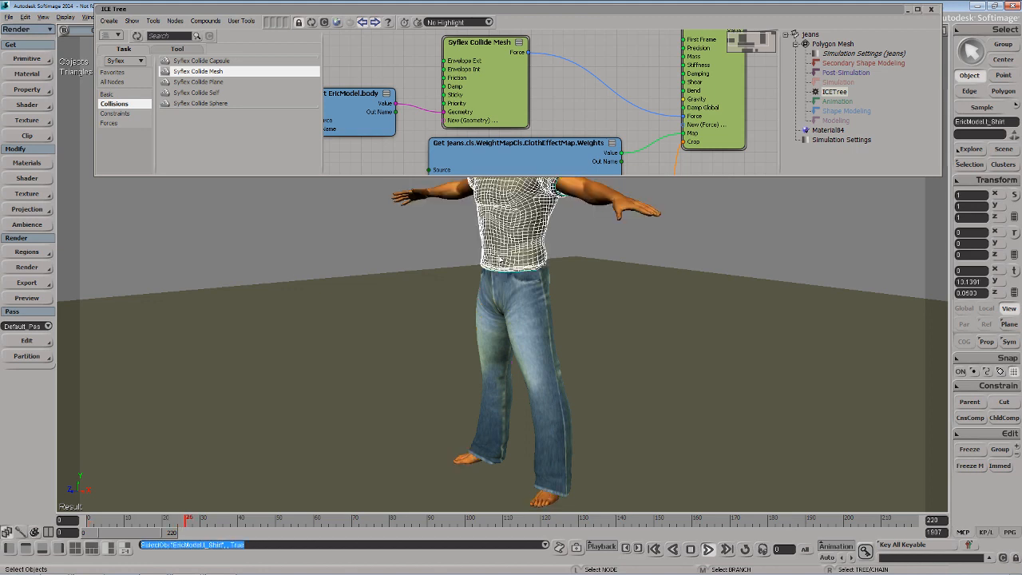
key("h")
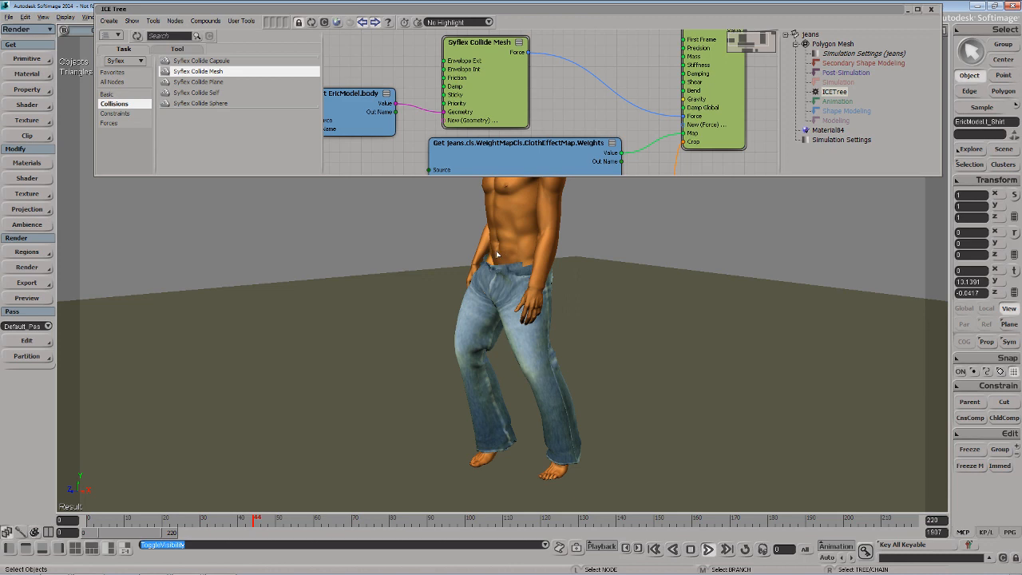
key("Escape")
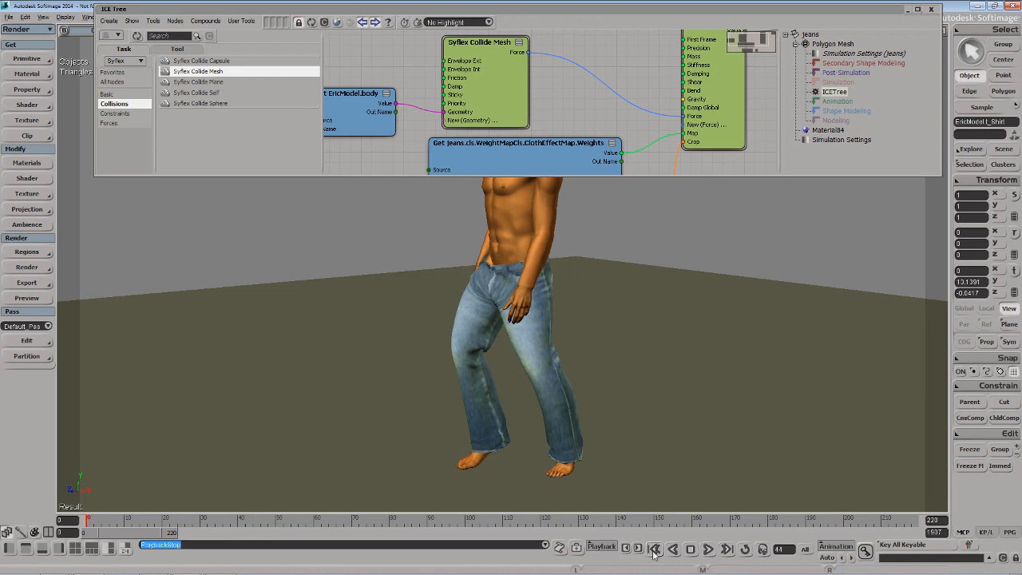
left_click(653, 550)
- Enlarge the ICE Tree window and list the Syflex constraint nodes
key("o")
left_click_drag(457, 379, 460, 349)
key("p")
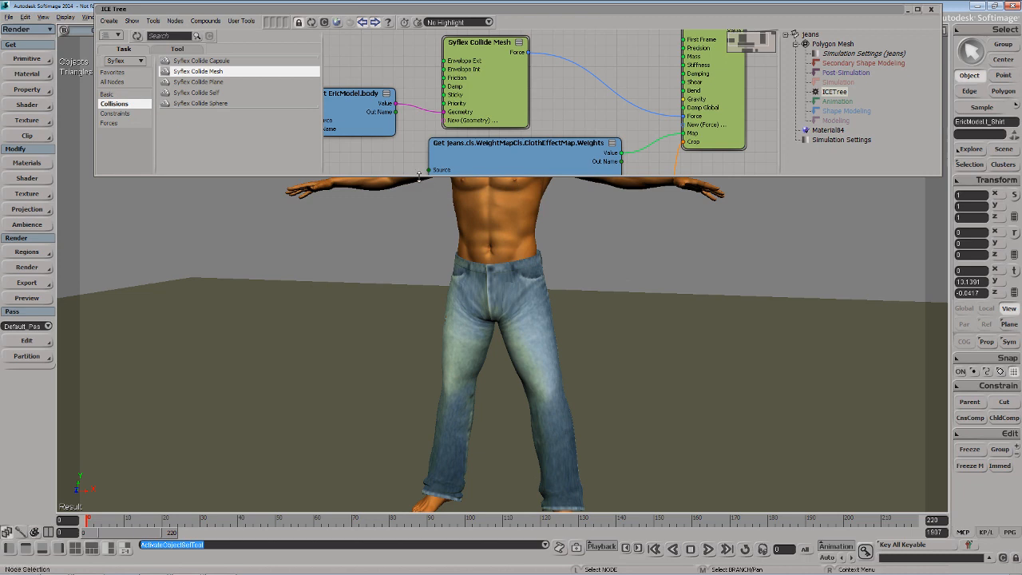
left_click_drag(417, 174, 418, 254)
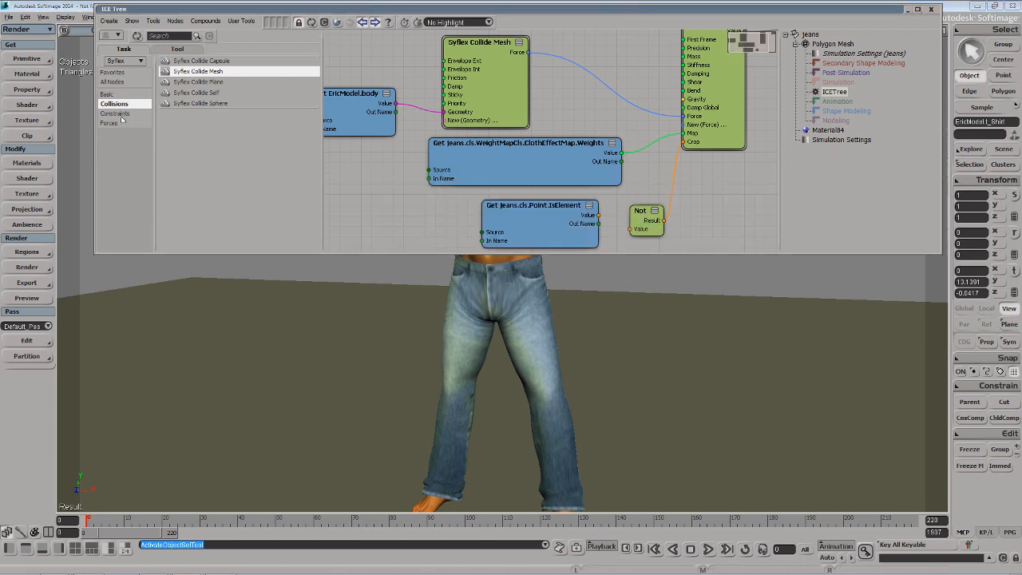
left_click(116, 113)
key("z")
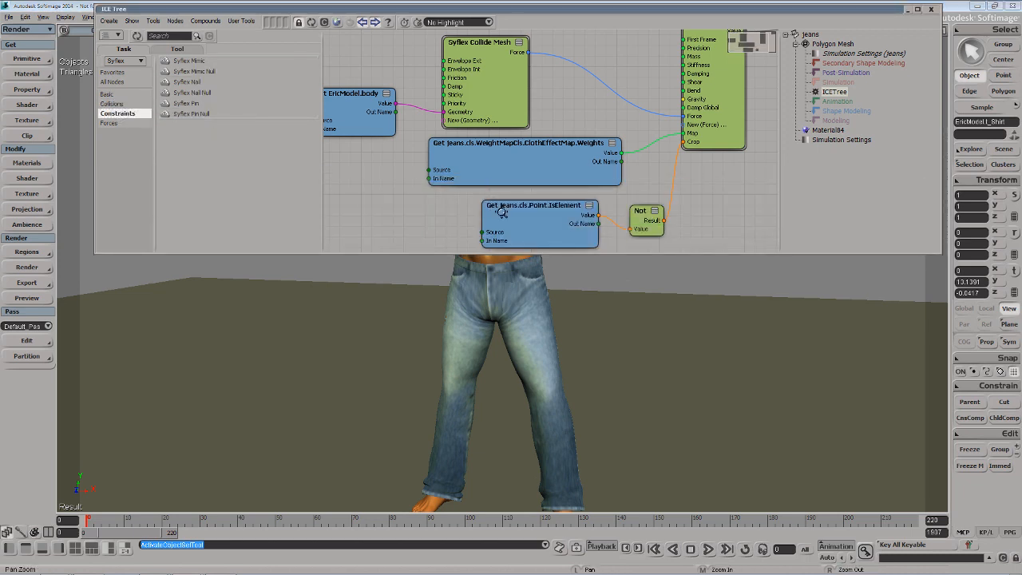
left_click_drag(500, 209, 640, 109)
- Add Syflex Mimic, Syflex Mimic Null and Syflex Nail nodes to the ICE tree, and delete all three
left_click_drag(184, 62, 408, 194)
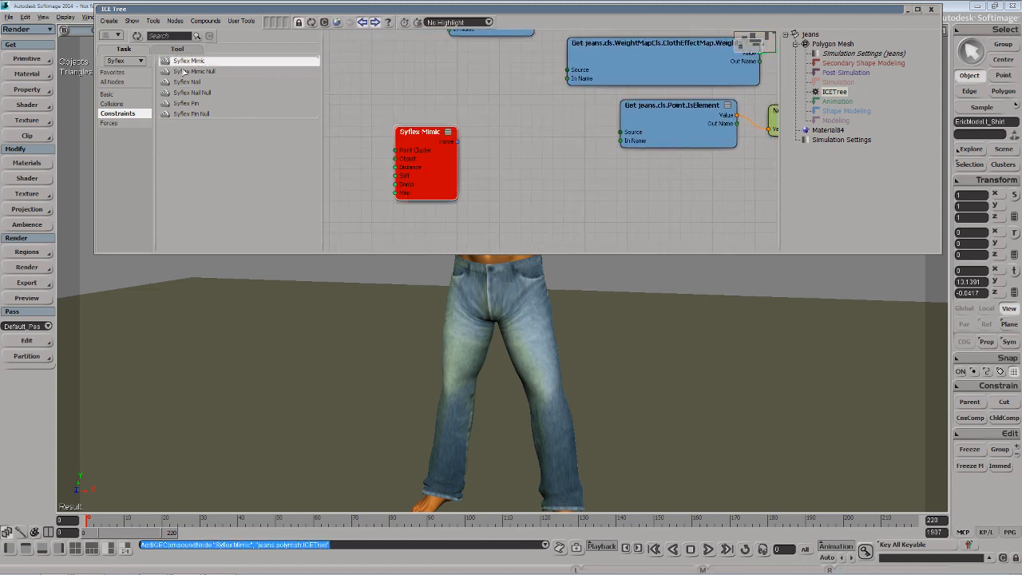
left_click_drag(187, 71, 383, 157)
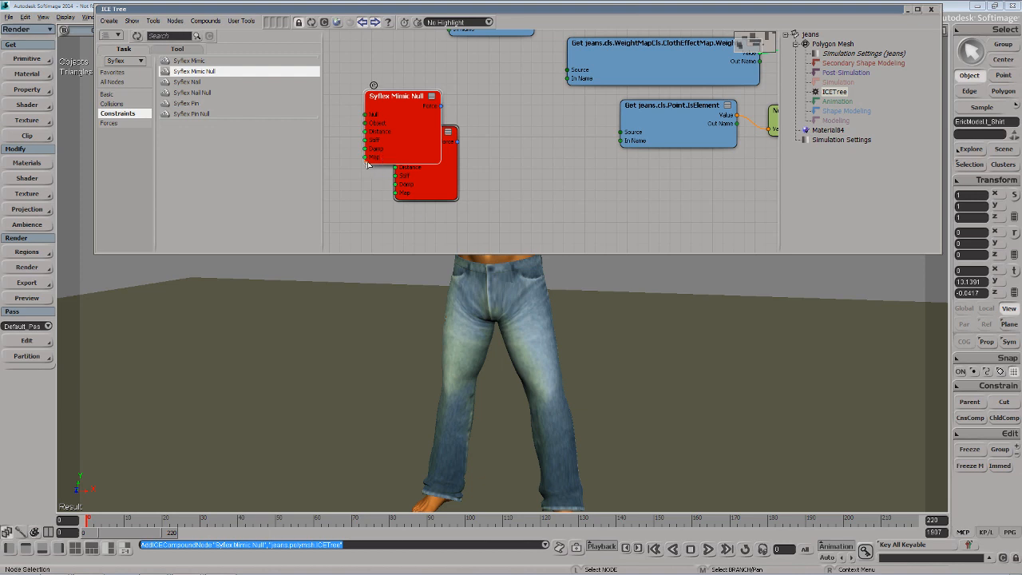
left_click_drag(187, 82, 490, 217)
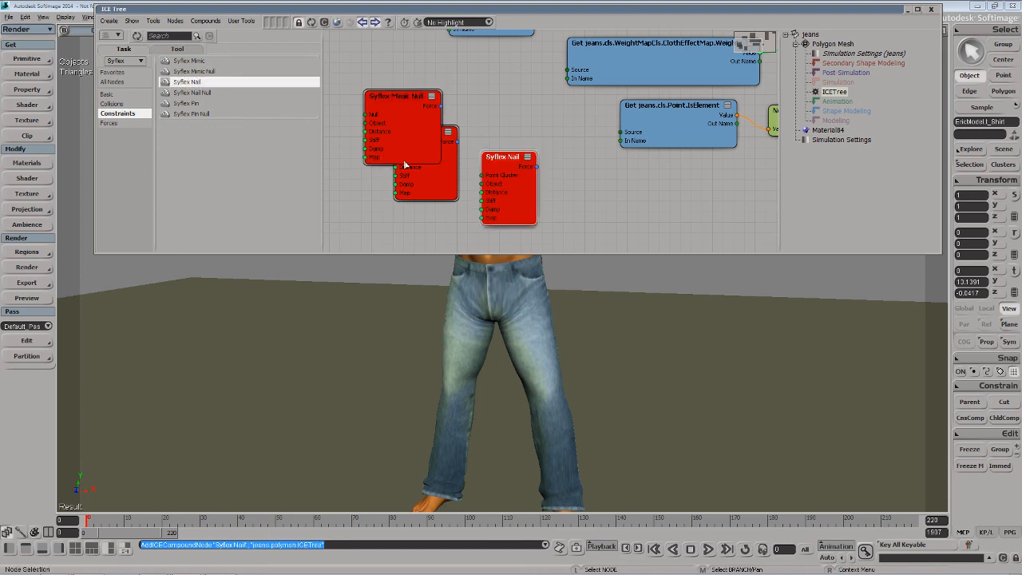
key("Delete")
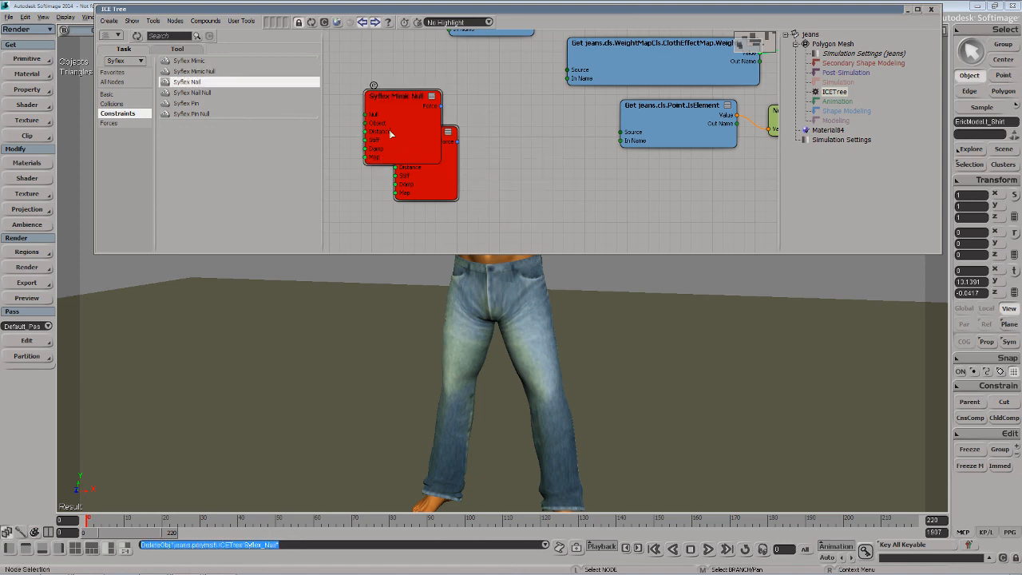
left_click(389, 129)
left_click(420, 170)
key("Delete")
left_click(397, 135)
key("Delete")
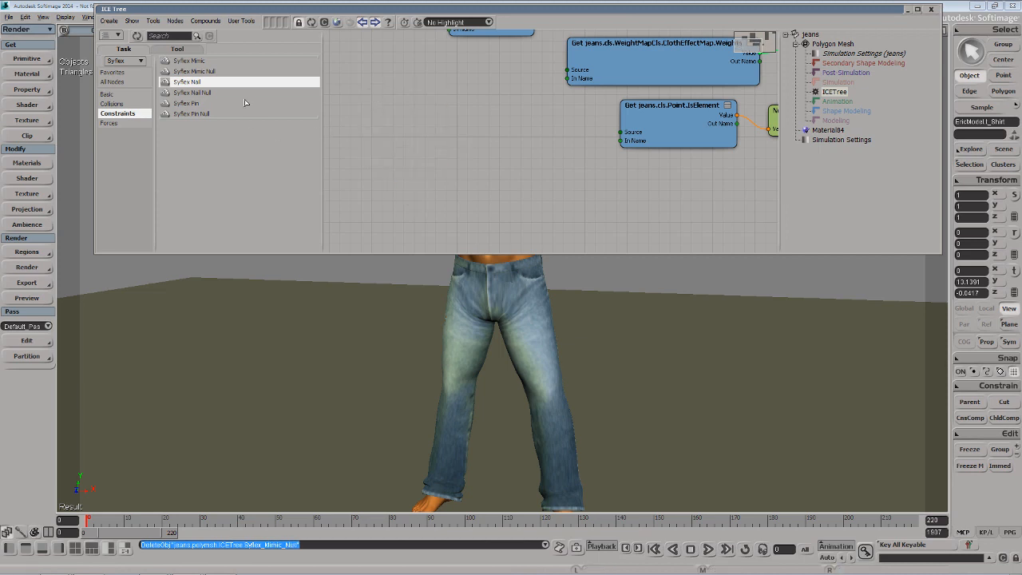
- Add a Syflex Pin node to the ICE tree and place it below the IsElement node
left_click_drag(190, 107, 340, 136)
left_click_drag(411, 145, 463, 146)
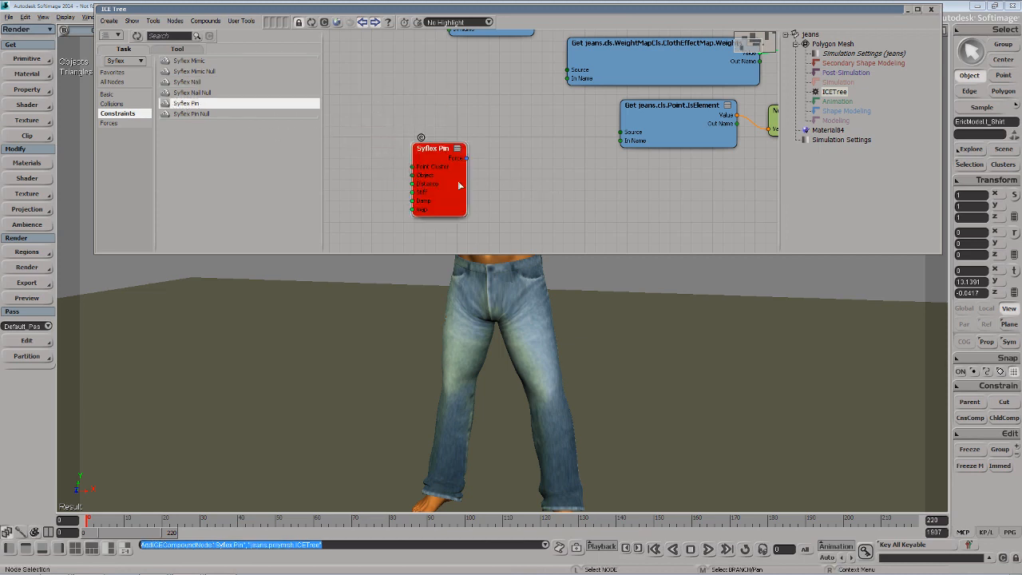
left_click_drag(478, 195, 526, 205)
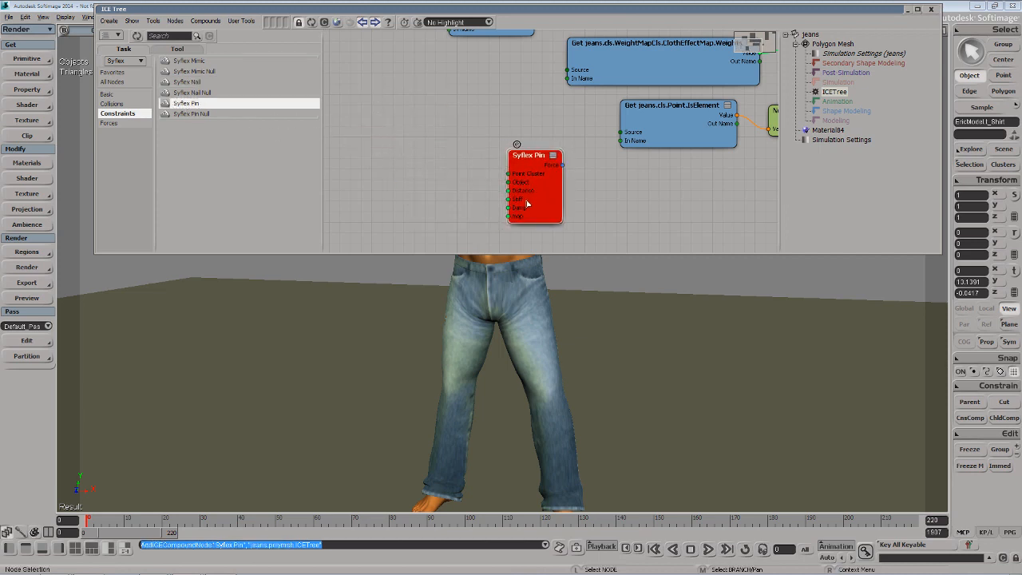
- Bring the waistband Point cluster of the jeans into the ICE tree as a Get node beside Syflex Pin
left_click(511, 301)
key("s")
left_click_drag(518, 310, 482, 360)
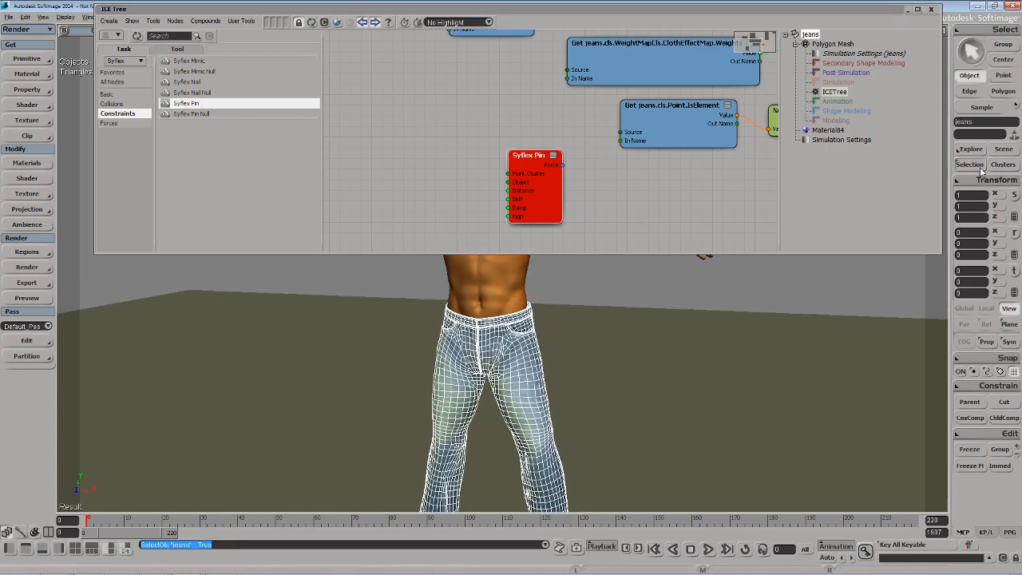
left_click(994, 166)
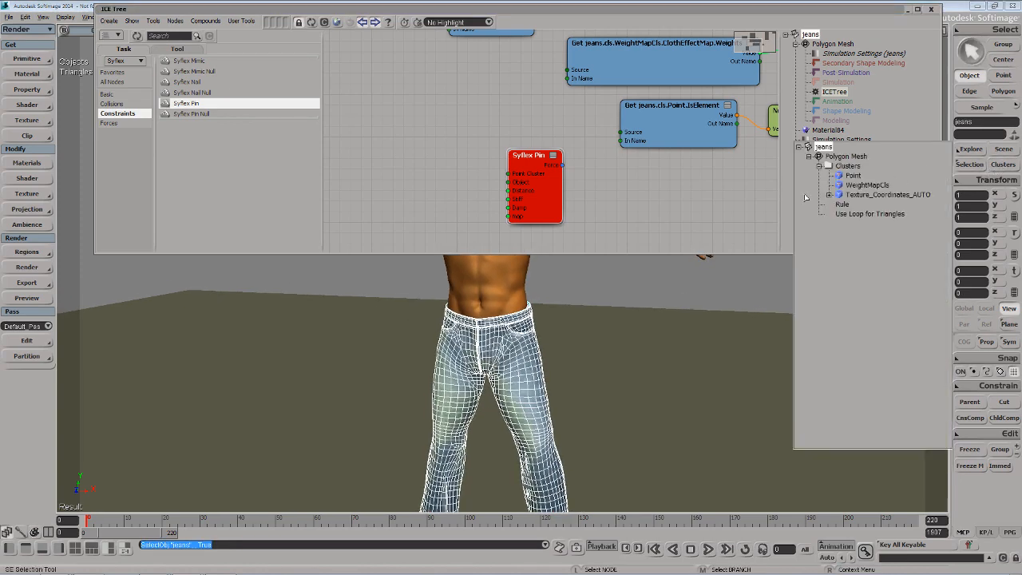
left_click(852, 176)
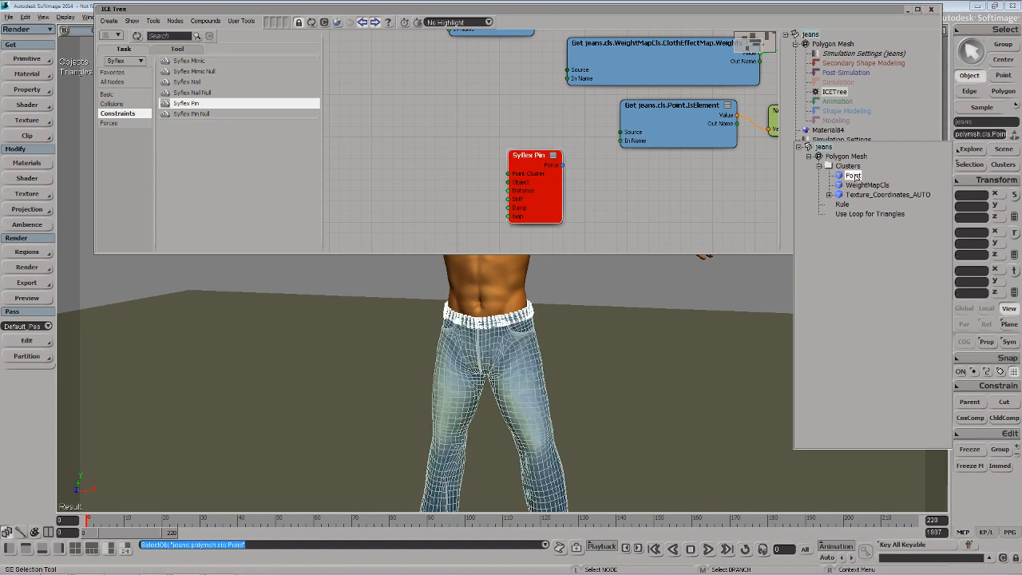
left_click_drag(853, 175, 413, 175)
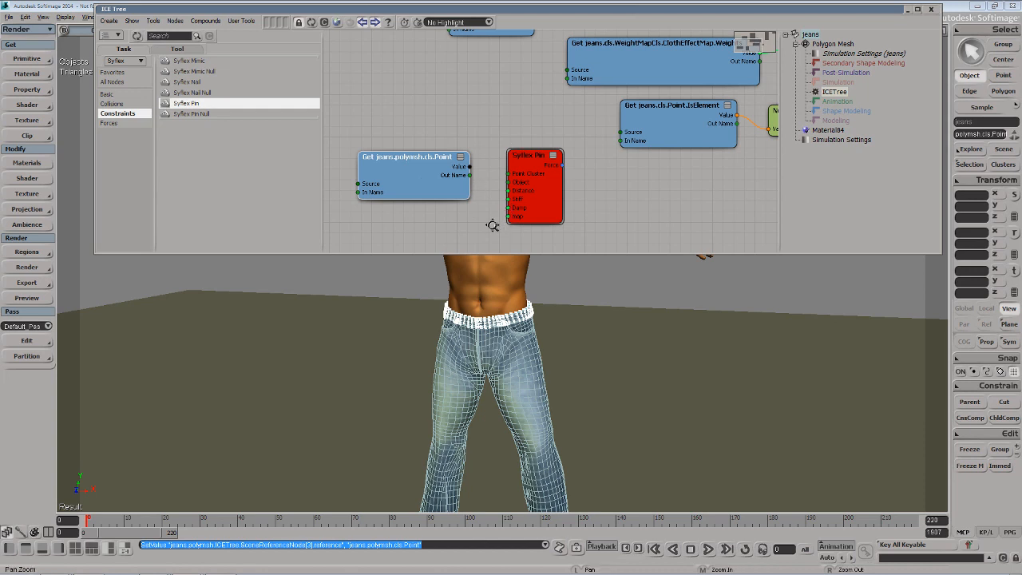
middle_click_drag(490, 224, 510, 212)
right_click(526, 184)
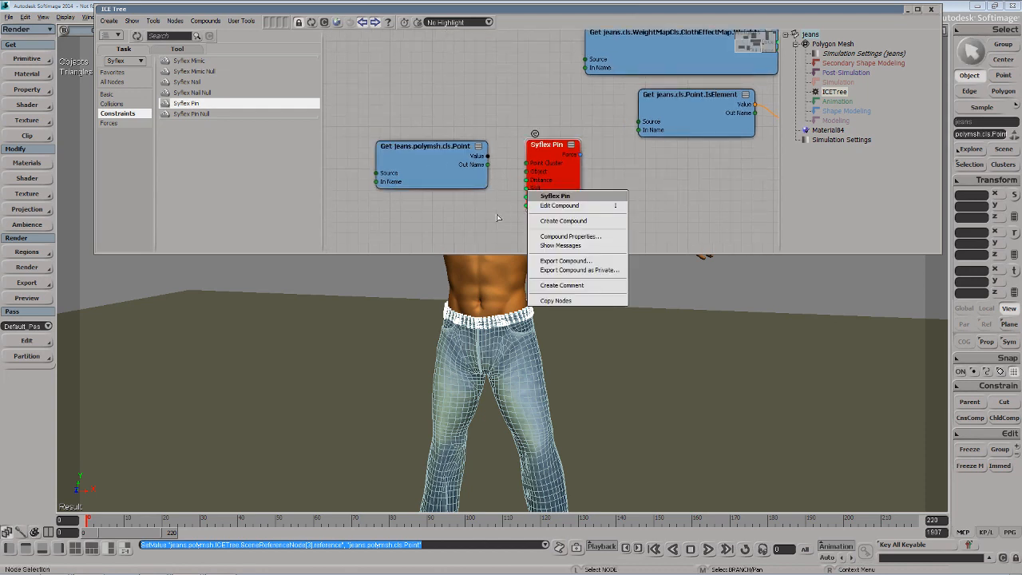
left_click(496, 216)
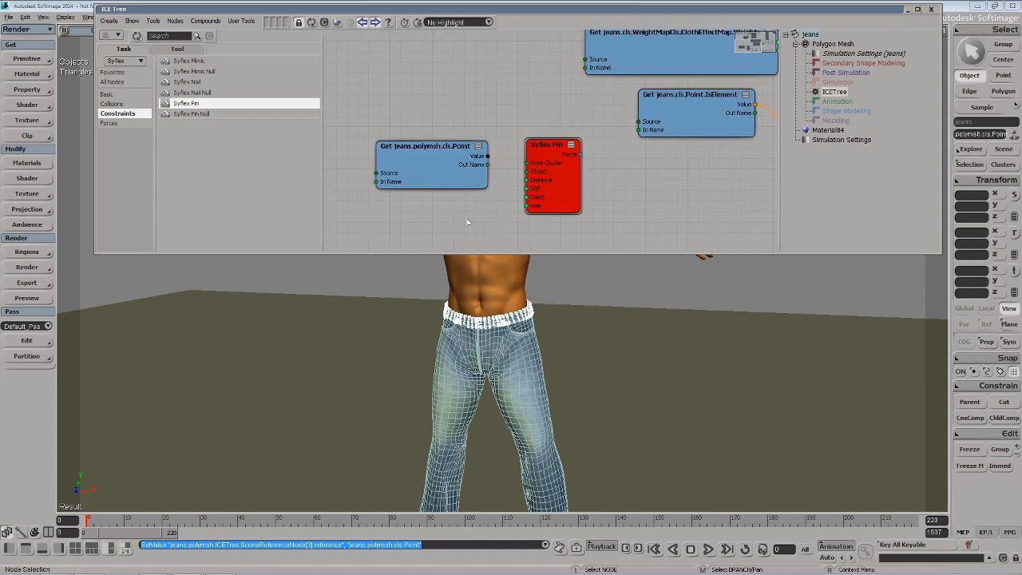
scroll(478, 335, "up", 5)
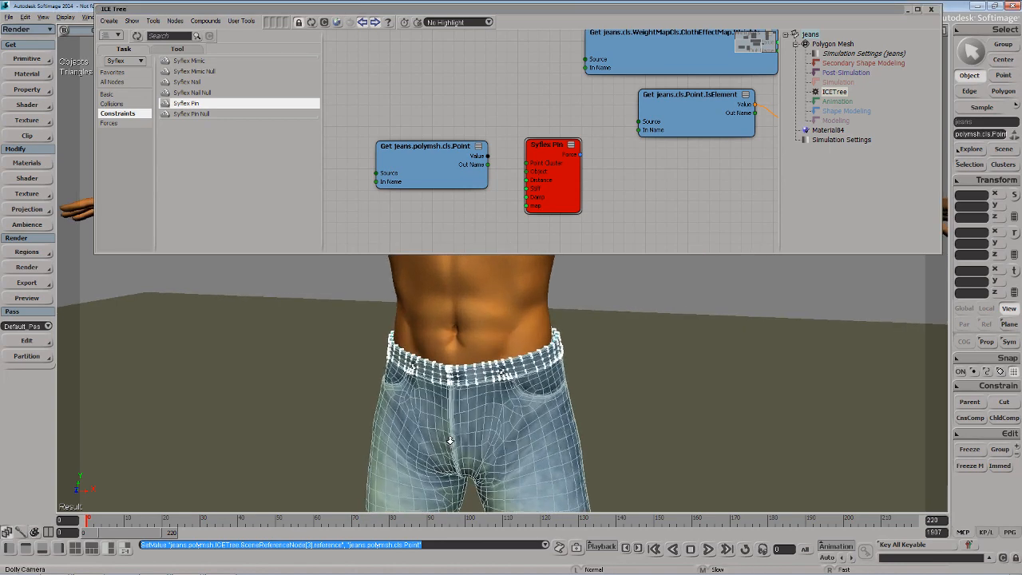
- Add a weight map property to the whole jeans object and rename it PinMap
scroll(437, 375, "up", 2)
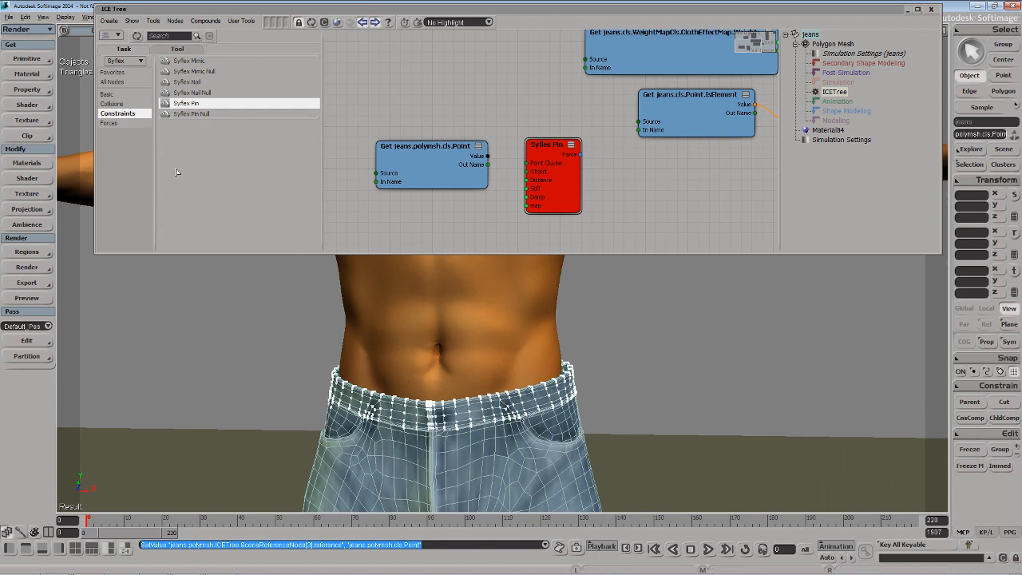
key("space")
left_click(238, 313)
left_click(360, 421)
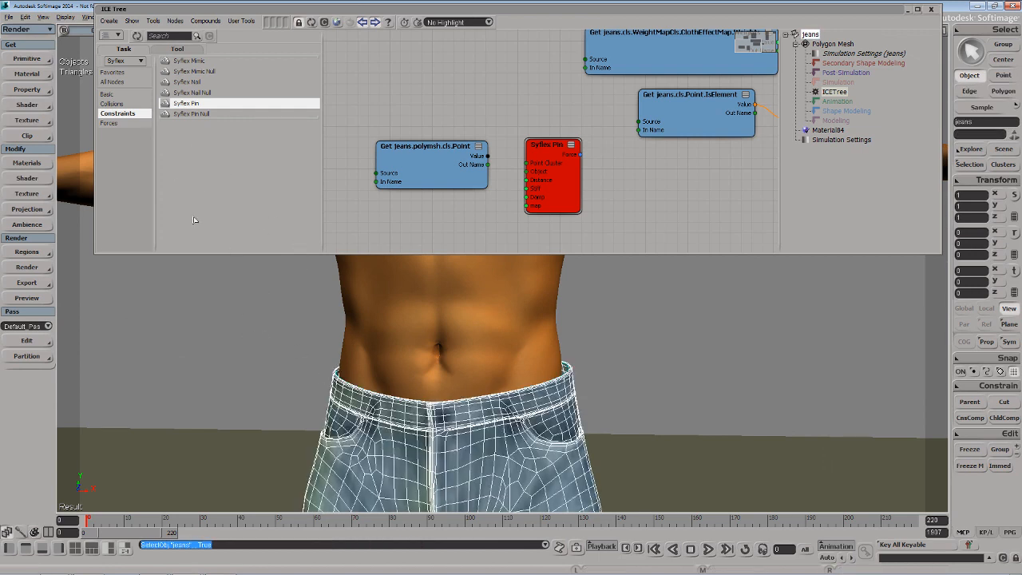
left_click(26, 90)
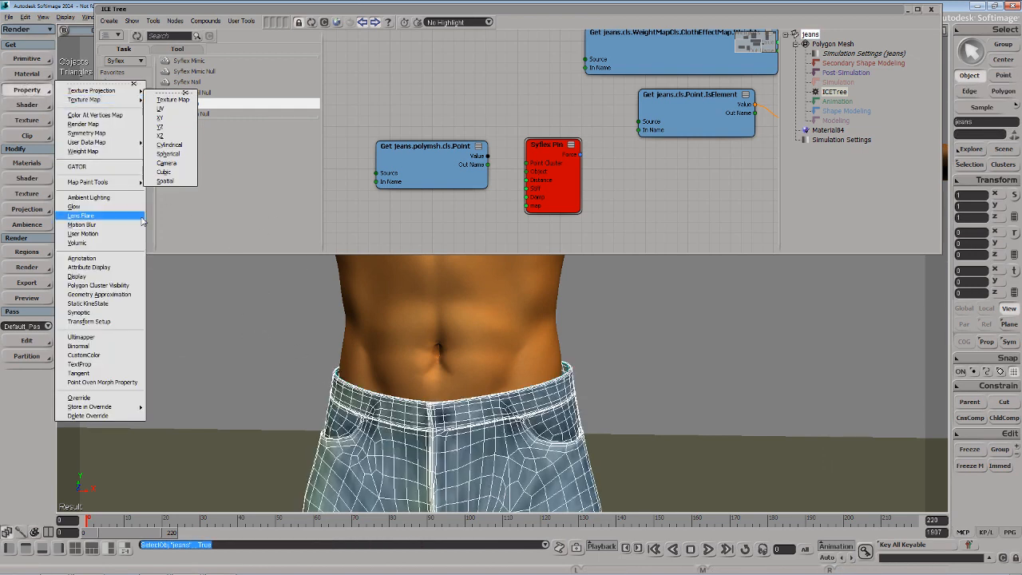
left_click(82, 151)
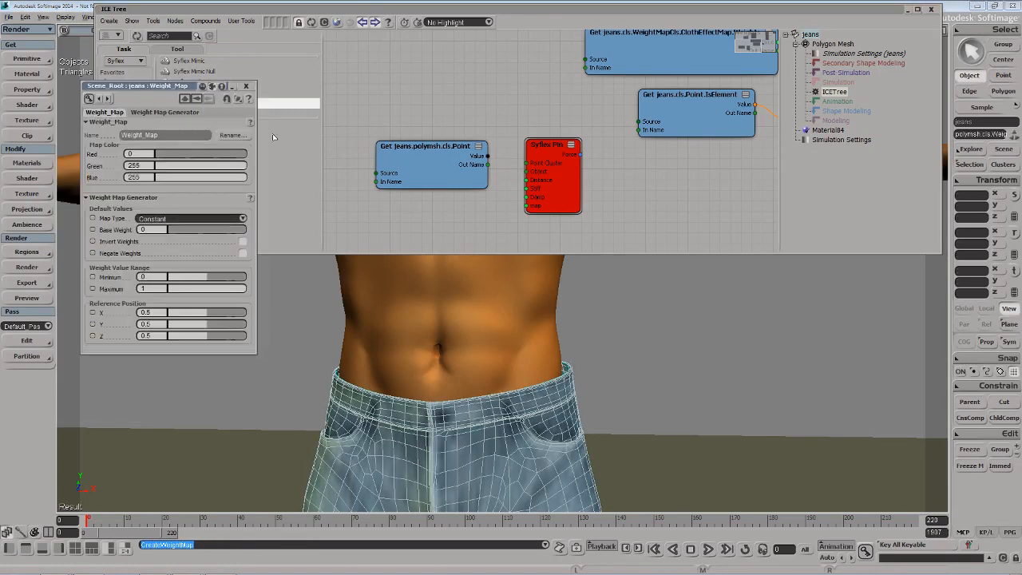
left_click(231, 136)
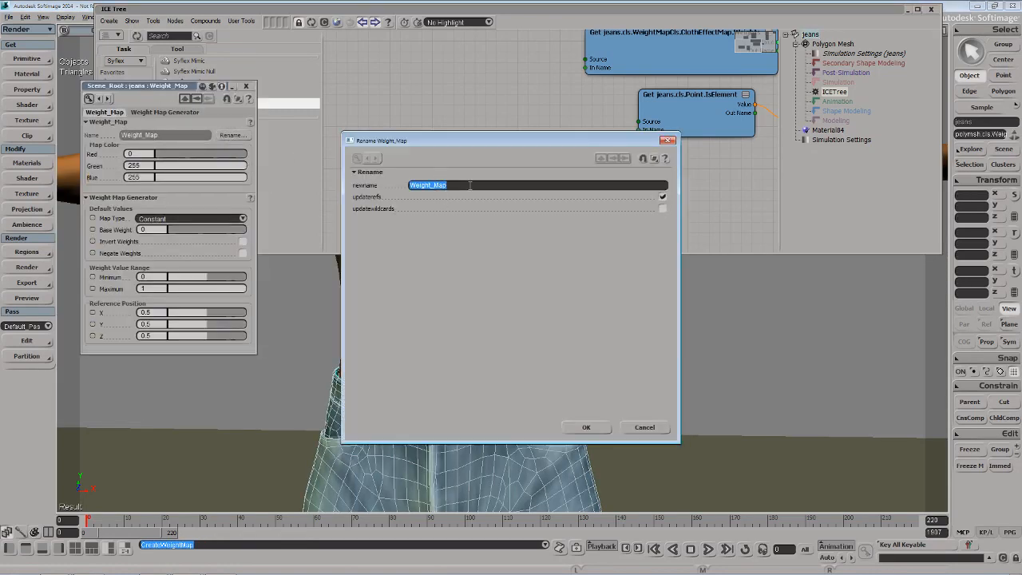
type("PinMap")
key("Return")
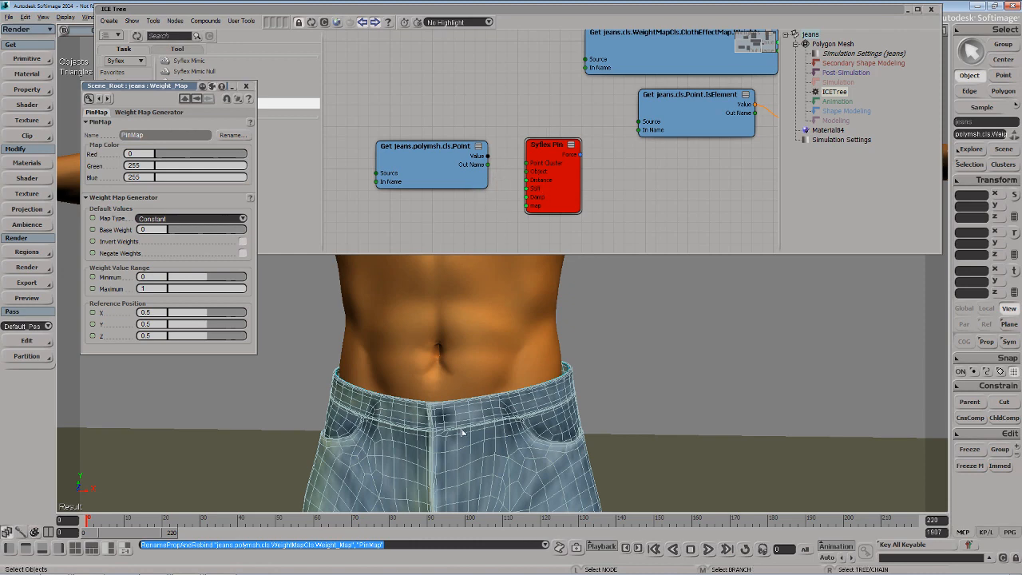
- Roll up the ICE Tree window and isolate the jeans in the camera view
key("w")
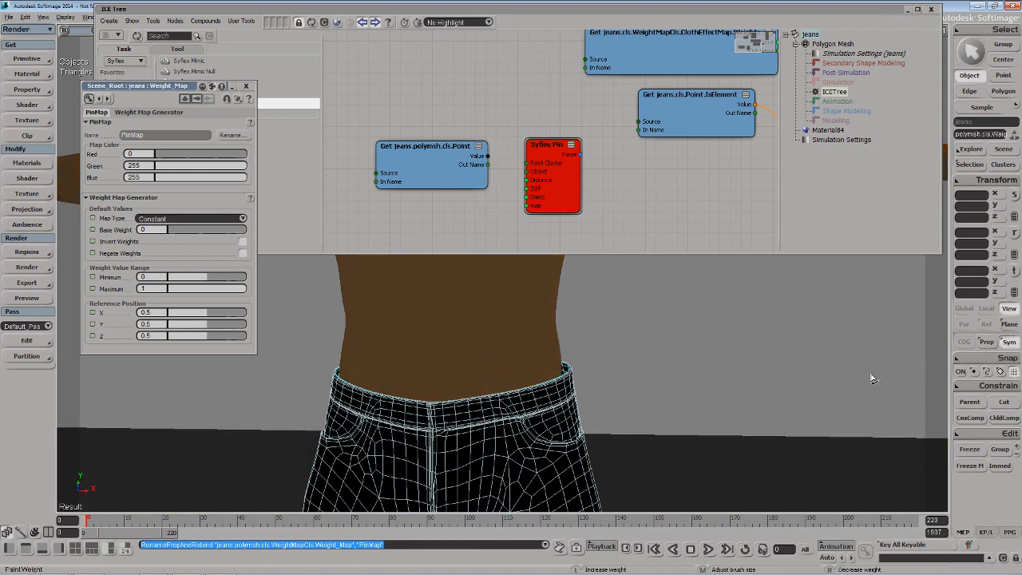
key("z")
left_click_drag(445, 474, 492, 391)
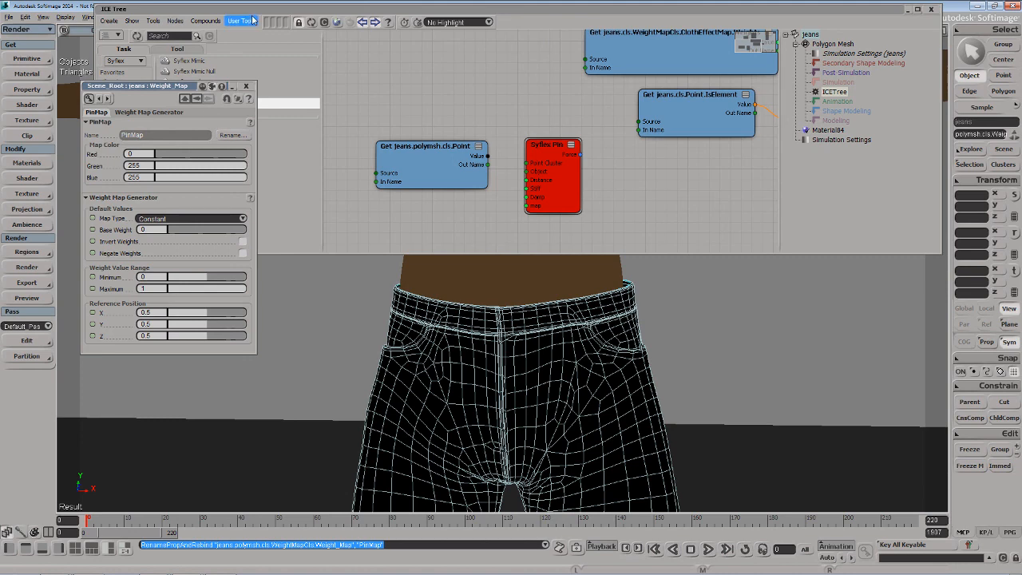
double_click(248, 10)
left_click(189, 31)
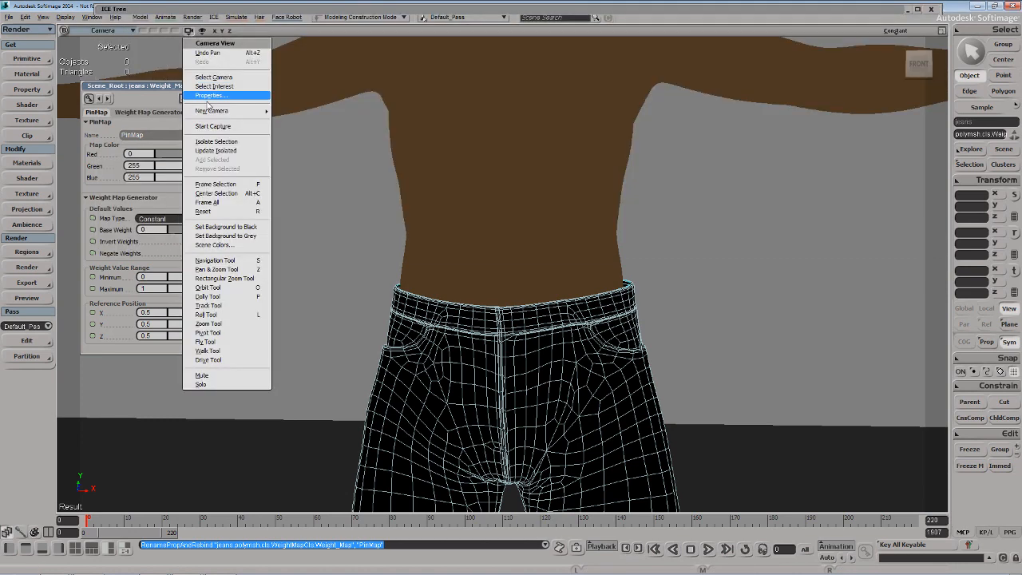
left_click(211, 141)
- Set the weight brush radius to 0.215 and paint full PinMap weight across the front of the waistband
key("z")
left_click_drag(483, 366, 461, 273)
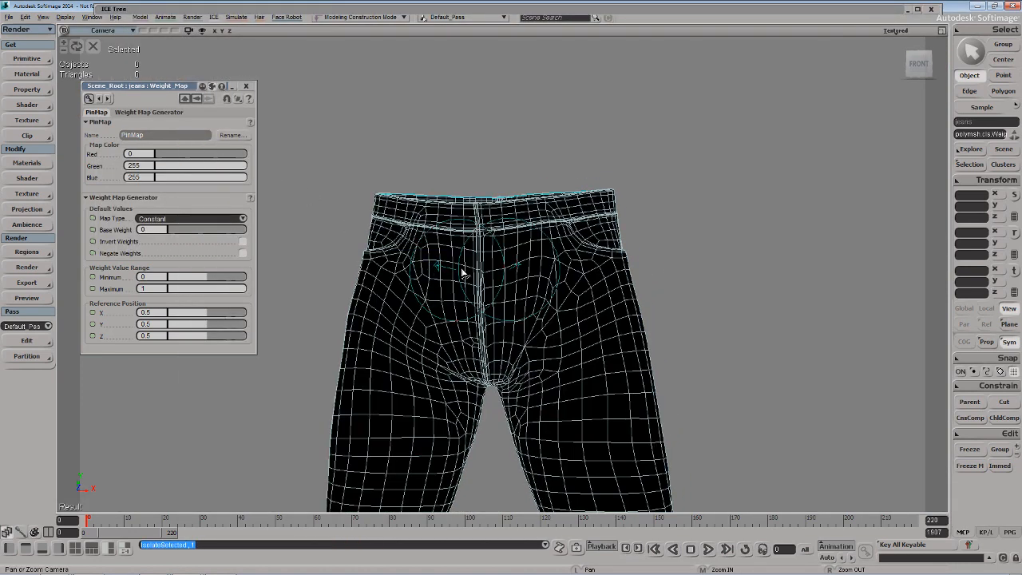
key("w")
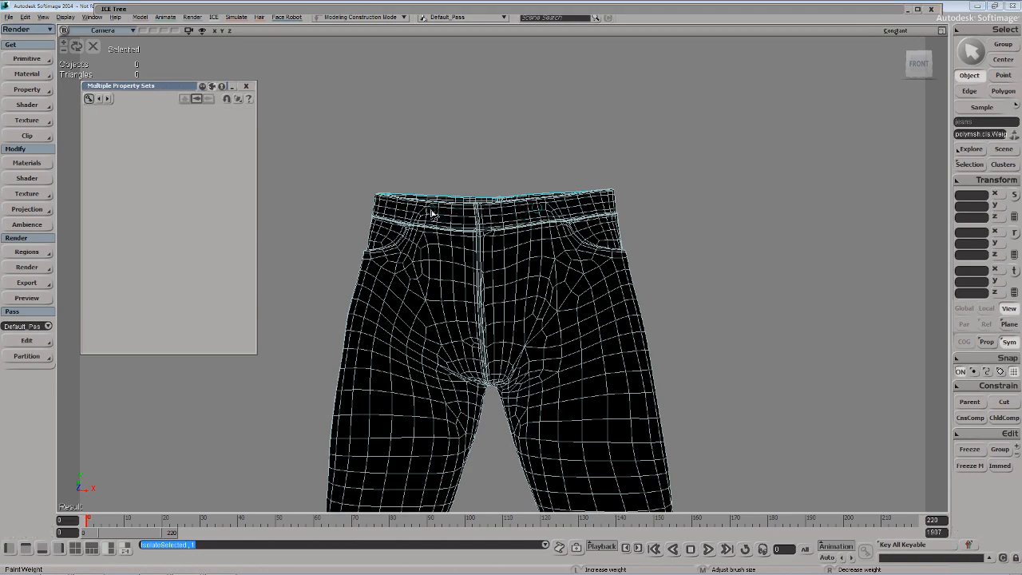
key("p")
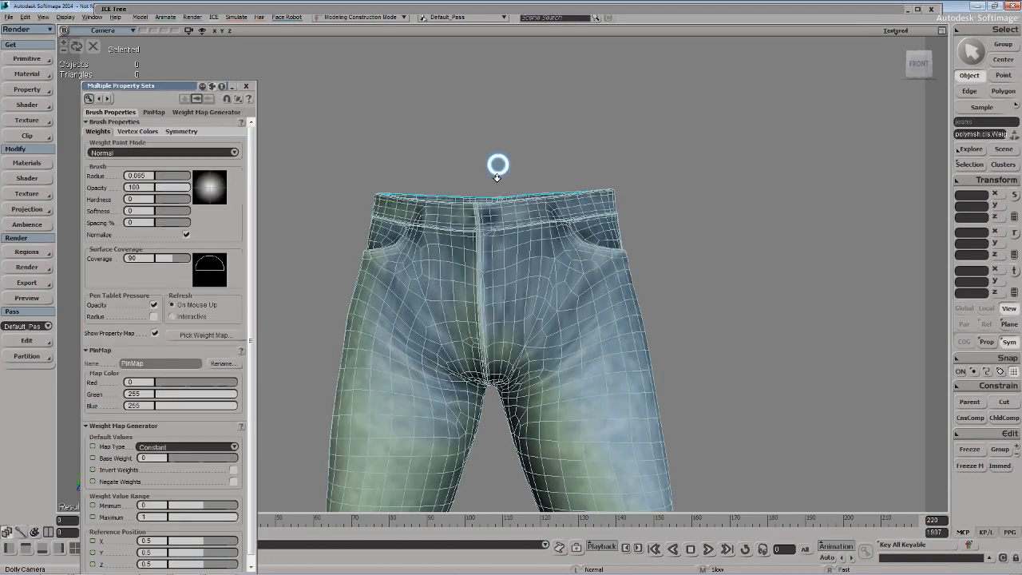
mouse_move(496, 177)
left_mouse_down()
mouse_move(502, 218)
mouse_move(486, 238)
left_mouse_up()
key("o")
middle_click_drag(460, 181, 503, 179)
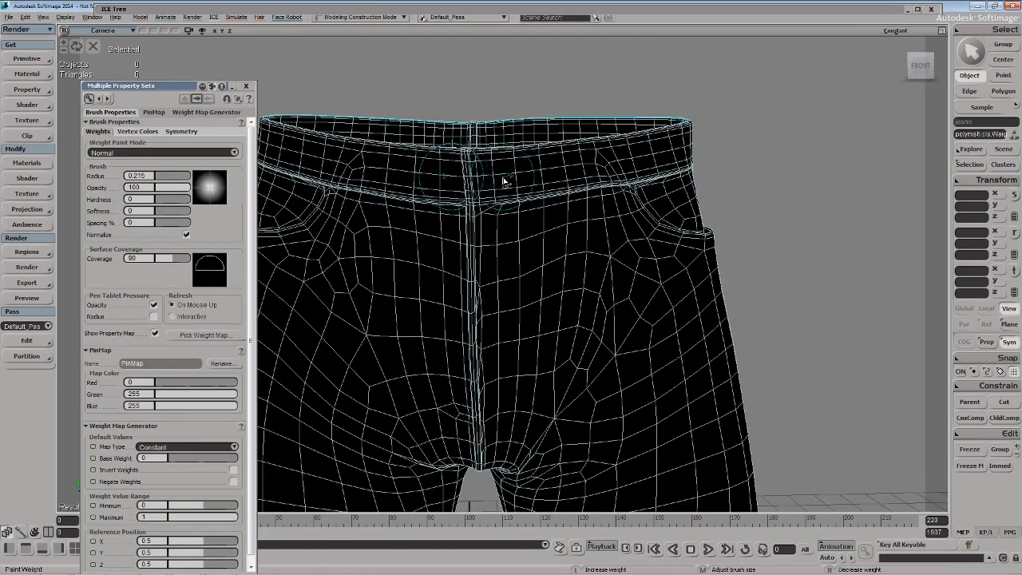
mouse_move(502, 180)
left_mouse_down()
mouse_move(450, 171)
mouse_move(548, 175)
mouse_move(694, 145)
left_mouse_up()
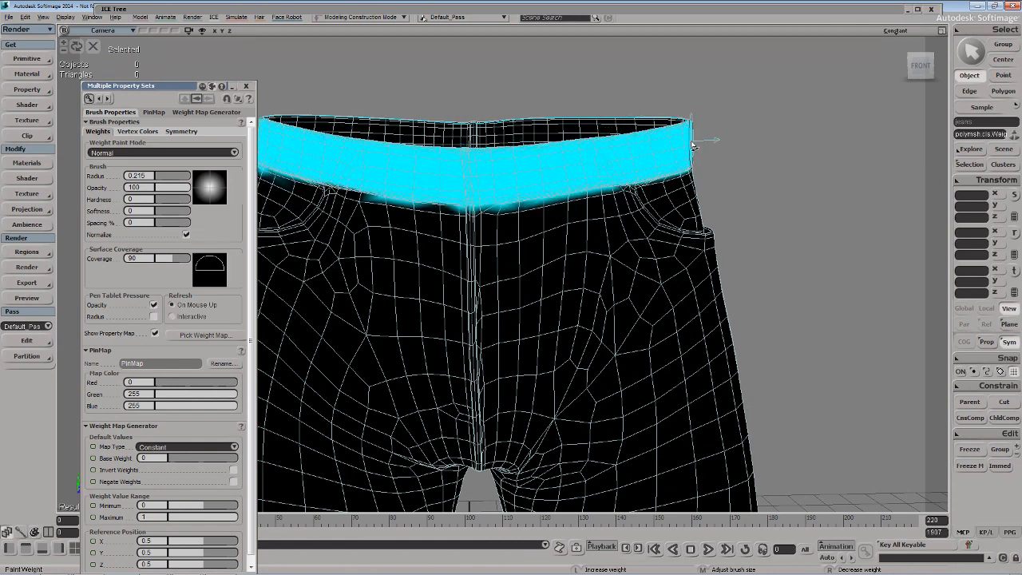
mouse_move(586, 164)
left_mouse_down()
mouse_move(419, 175)
mouse_move(311, 145)
mouse_move(447, 180)
left_mouse_up()
- Continue painting PinMap weight around the sides and back of the waistband
key("o")
mouse_move(541, 191)
left_mouse_down()
mouse_move(419, 172)
mouse_move(286, 132)
mouse_move(403, 166)
mouse_move(420, 199)
mouse_move(502, 222)
mouse_move(310, 164)
mouse_move(323, 181)
mouse_move(285, 154)
mouse_move(638, 188)
left_mouse_up()
key("o")
key("o")
mouse_move(356, 191)
left_mouse_down()
mouse_move(438, 209)
mouse_move(408, 205)
left_mouse_up()
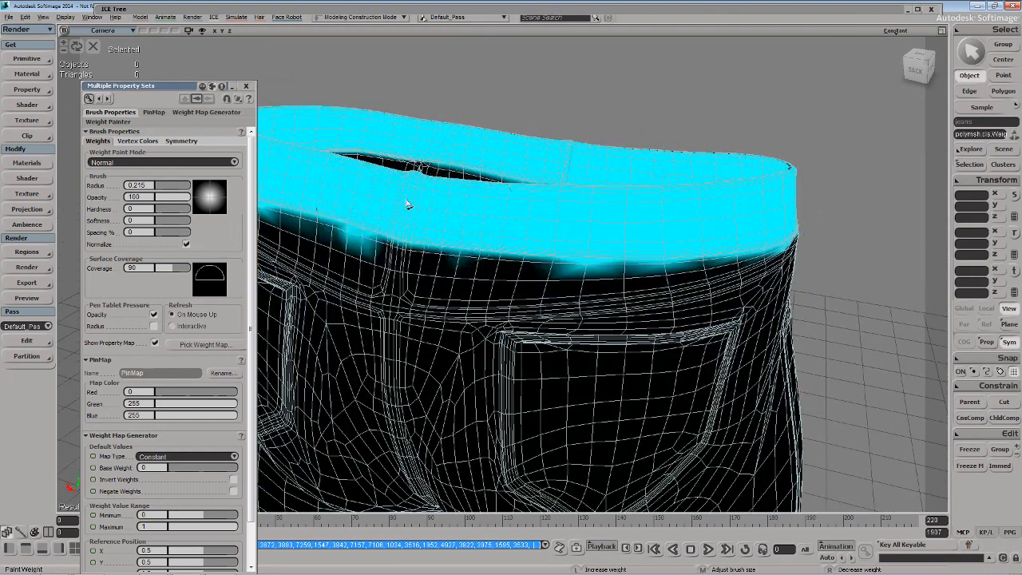
- Reduce the brush radius to 0.082 and erase the paint spilled below the back of the waistband
middle_click_drag(580, 292, 596, 290)
right_click(586, 278)
right_click_drag(616, 282, 667, 282)
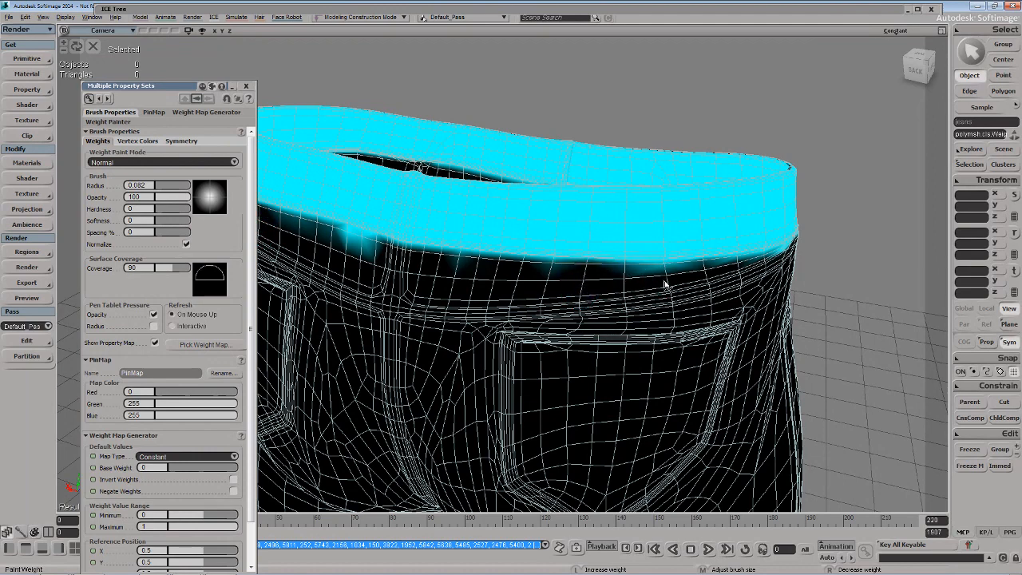
right_click_drag(328, 255, 372, 246)
- Touch up the PinMap weights along the upper rim and hip sides of the waistband
key("o")
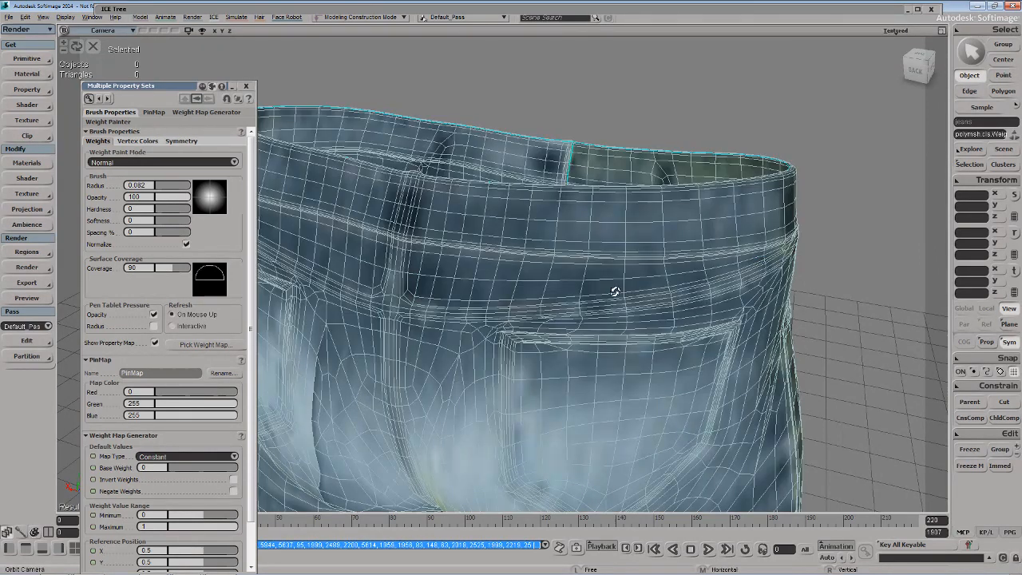
left_click_drag(614, 291, 463, 257)
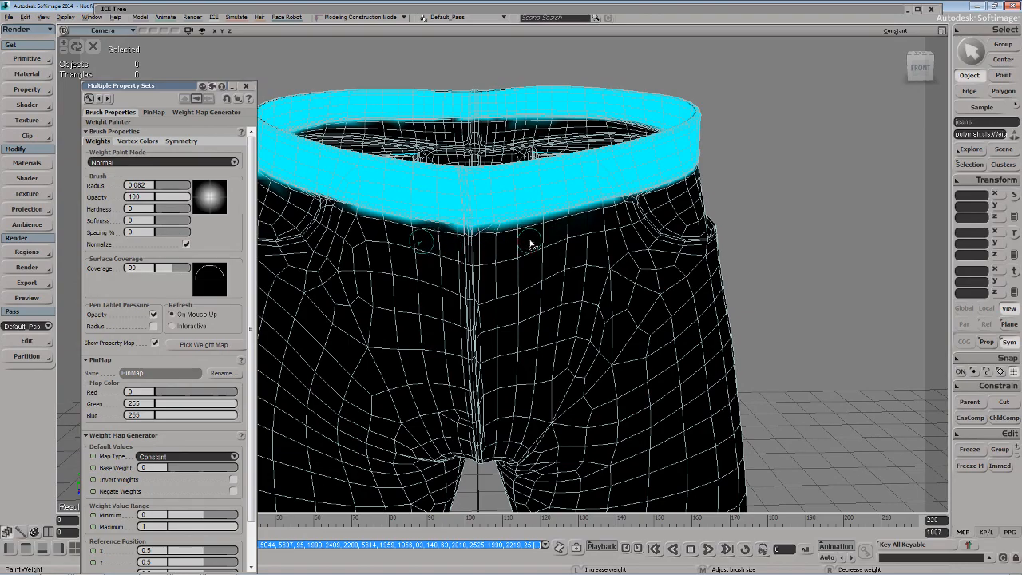
key("o")
mouse_move(529, 242)
left_mouse_down()
mouse_move(515, 272)
mouse_move(629, 250)
left_mouse_up()
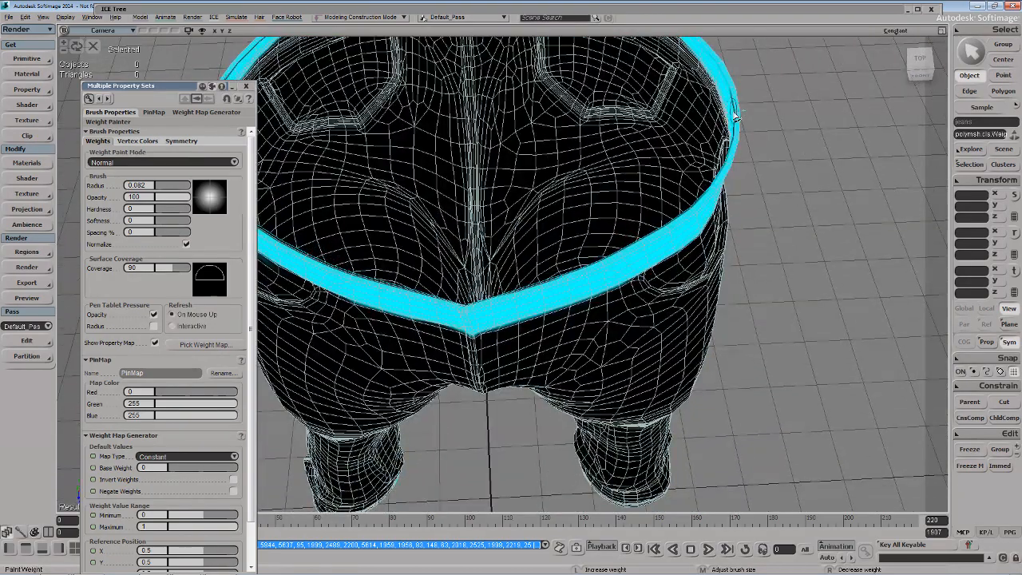
key("o")
left_click_drag(734, 113, 562, 36)
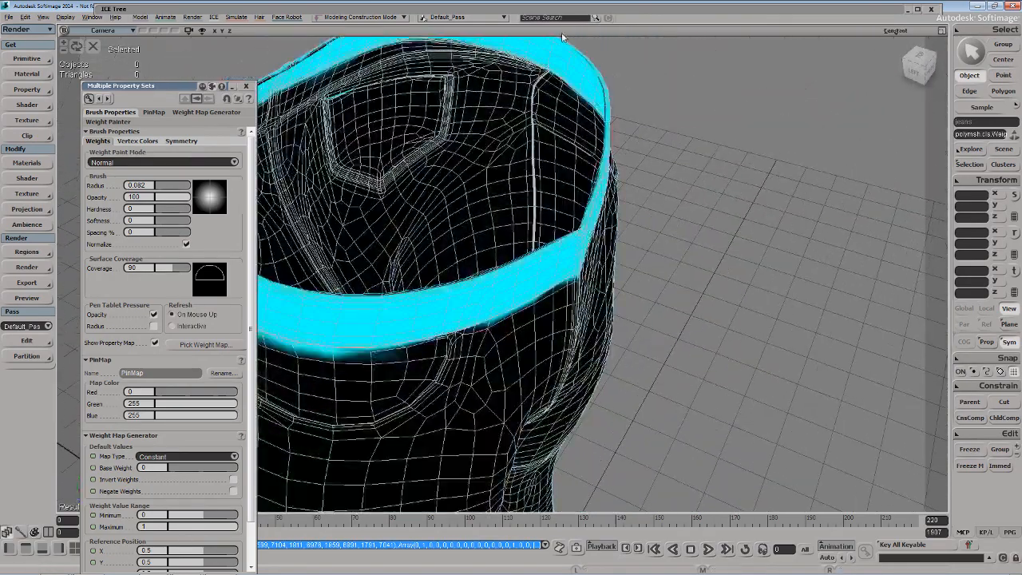
key("o")
left_click_drag(610, 104, 542, 101)
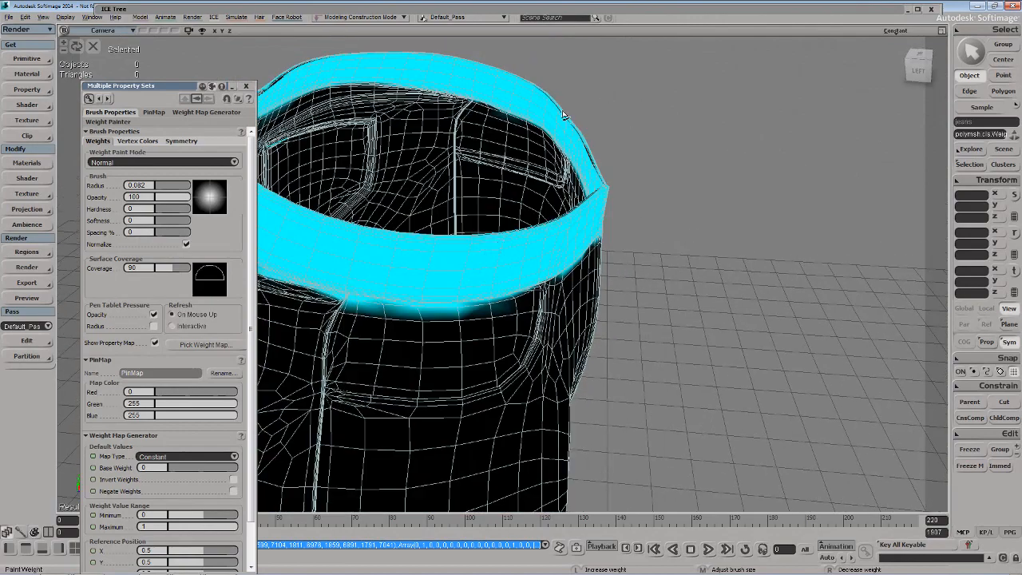
left_click(597, 174)
- Paint PinMap weight on the inner face of the waistband from the front view
key("o")
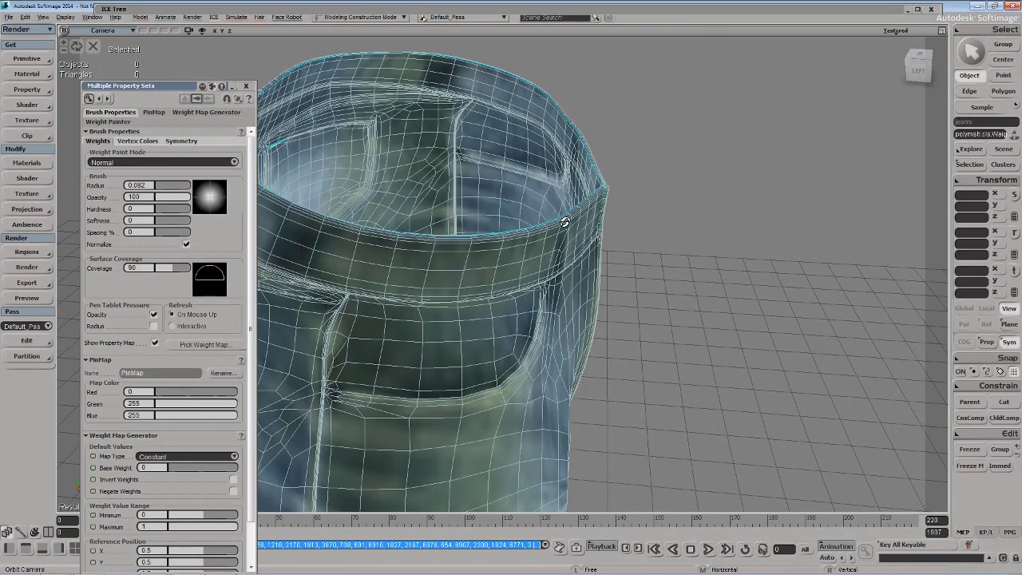
mouse_move(564, 221)
left_mouse_down()
mouse_move(497, 211)
mouse_move(469, 166)
left_mouse_up()
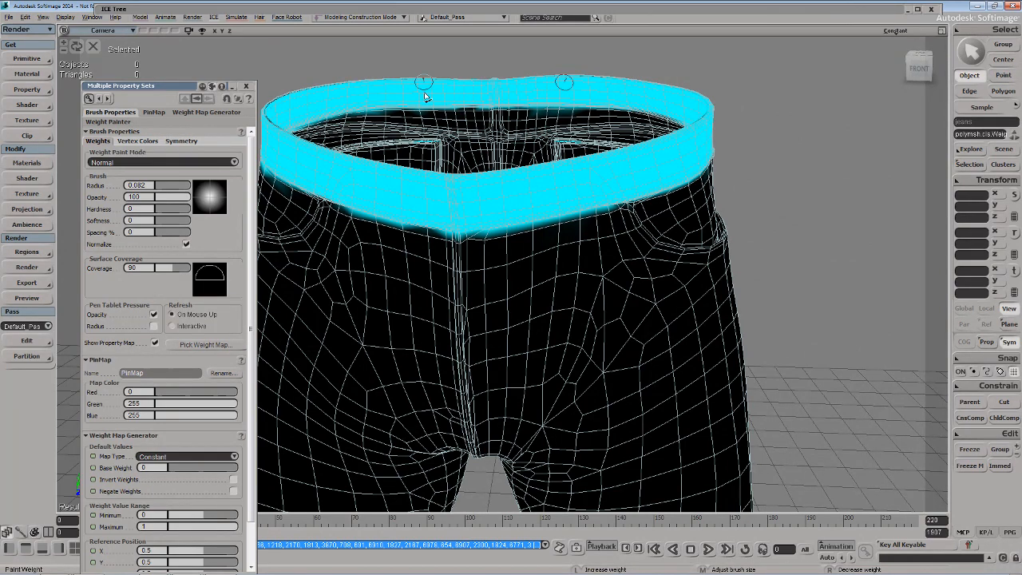
key("o")
left_click_drag(426, 96, 310, 121)
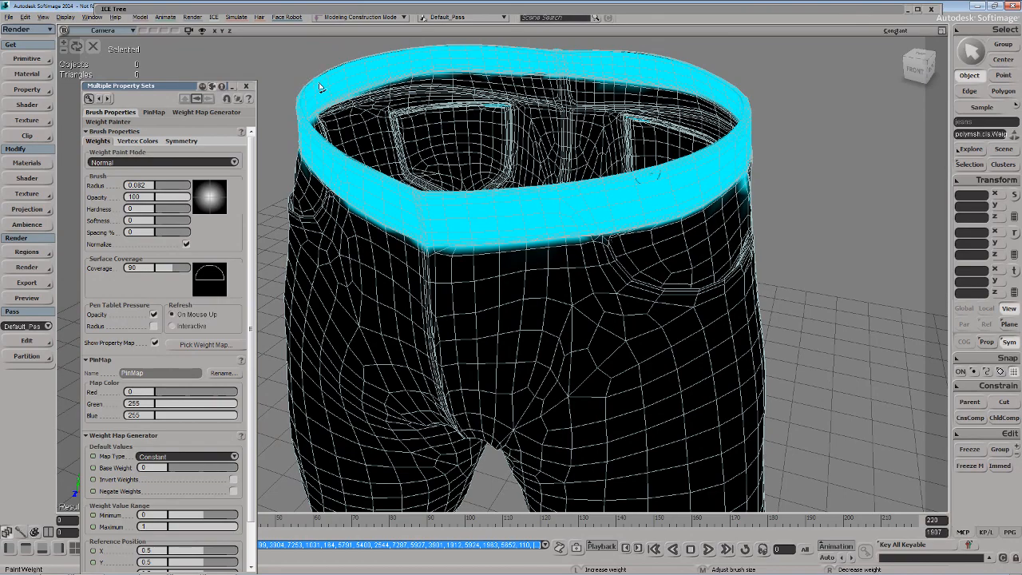
mouse_move(345, 68)
left_mouse_down()
mouse_move(320, 125)
mouse_move(429, 191)
mouse_move(463, 180)
mouse_move(386, 126)
left_mouse_up()
- Enlarge the brush radius to 0.139 and paint the inside of the back waistband
key("o")
key("p")
mouse_move(332, 201)
middle_mouse_down()
mouse_move(320, 200)
mouse_move(328, 194)
middle_mouse_up()
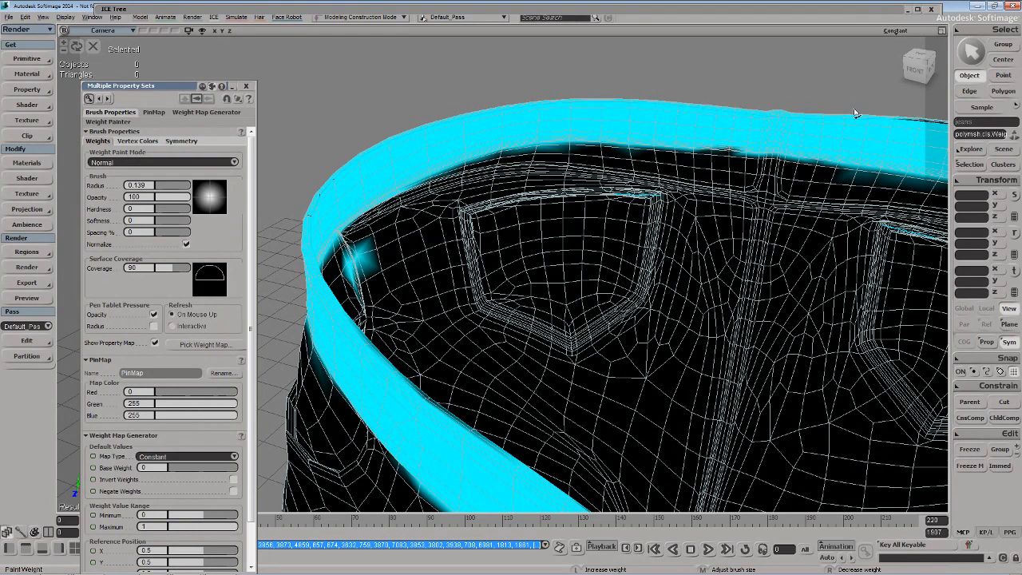
left_click_drag(638, 96, 543, 148)
- Paint the inner side of the waistband along the front pocket
key("o")
left_click_drag(352, 164, 310, 155)
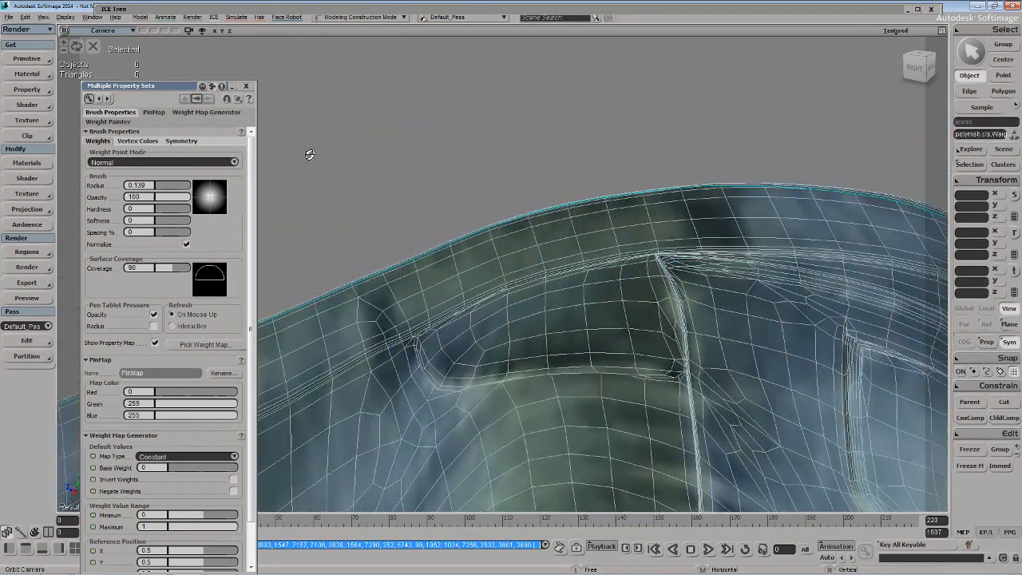
key("w")
left_click_drag(351, 282, 336, 289)
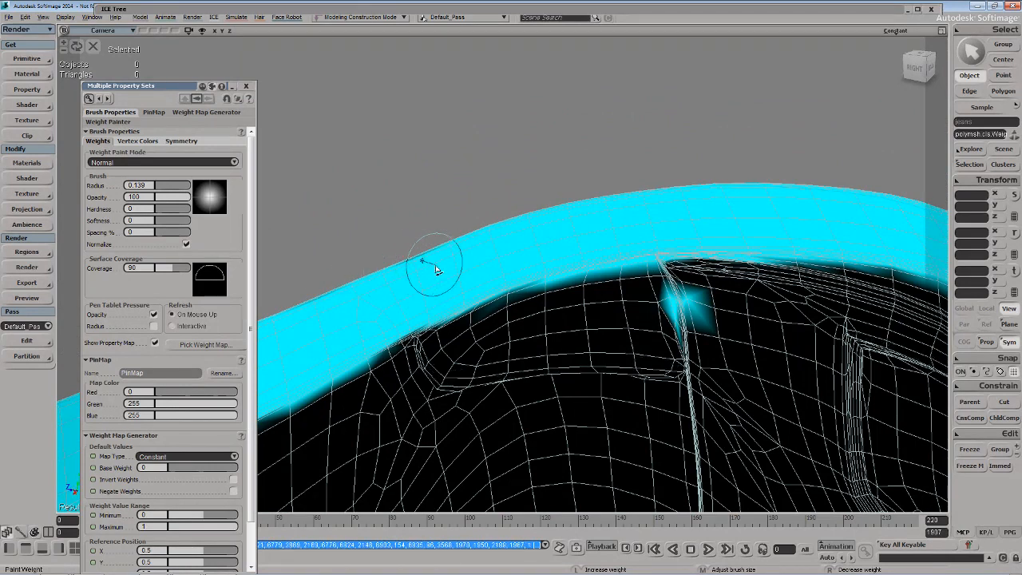
mouse_move(436, 270)
left_mouse_down()
mouse_move(409, 266)
mouse_move(461, 218)
mouse_move(452, 247)
mouse_move(444, 218)
left_mouse_up()
key("o")
key("w")
mouse_move(361, 269)
left_mouse_down()
mouse_move(342, 279)
mouse_move(323, 270)
mouse_move(399, 262)
mouse_move(410, 251)
left_mouse_up()
- Fill in the inside of the waistband around the front fly opening
key("z")
key("o")
left_click_drag(615, 221, 581, 267)
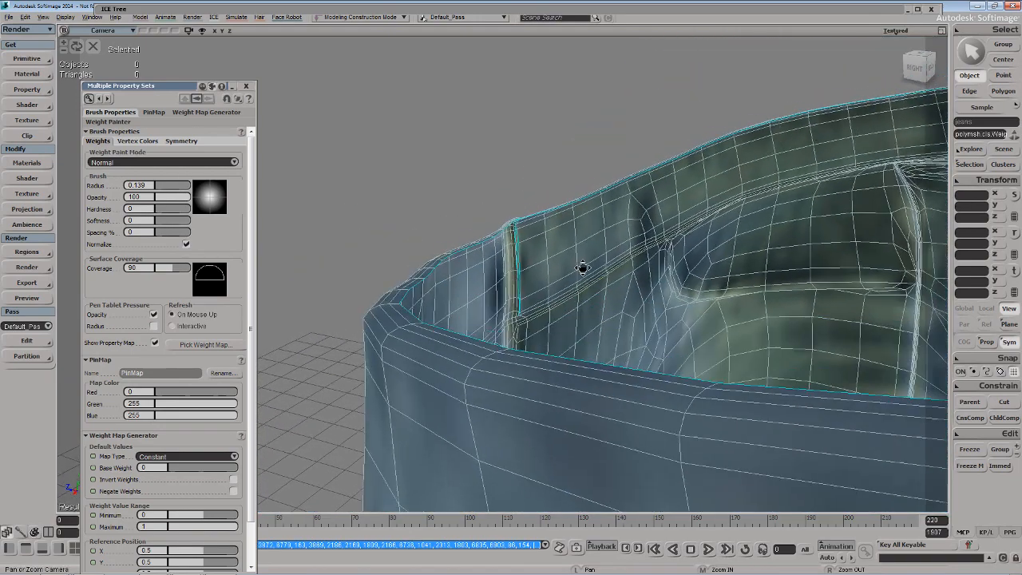
mouse_move(466, 359)
left_mouse_down()
mouse_move(451, 358)
mouse_move(466, 362)
left_mouse_up()
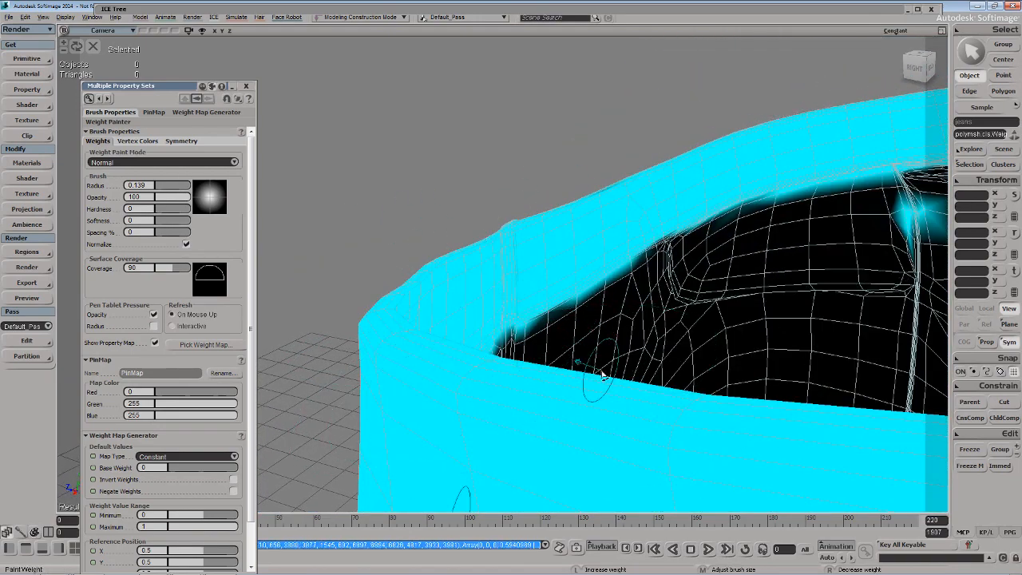
- Paint the remaining gaps along the inner rim at the back of the waistband
key("o")
mouse_move(562, 372)
left_mouse_down()
mouse_move(563, 355)
mouse_move(636, 388)
left_mouse_up()
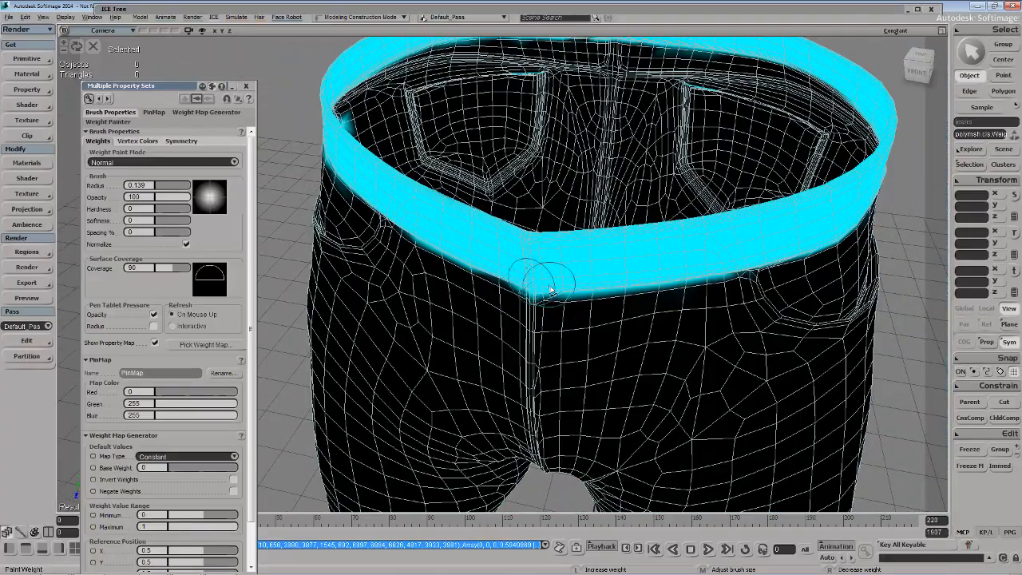
key("o")
mouse_move(573, 281)
left_mouse_down()
mouse_move(529, 341)
mouse_move(525, 376)
left_mouse_up()
key("p")
left_click_drag(557, 262, 565, 296)
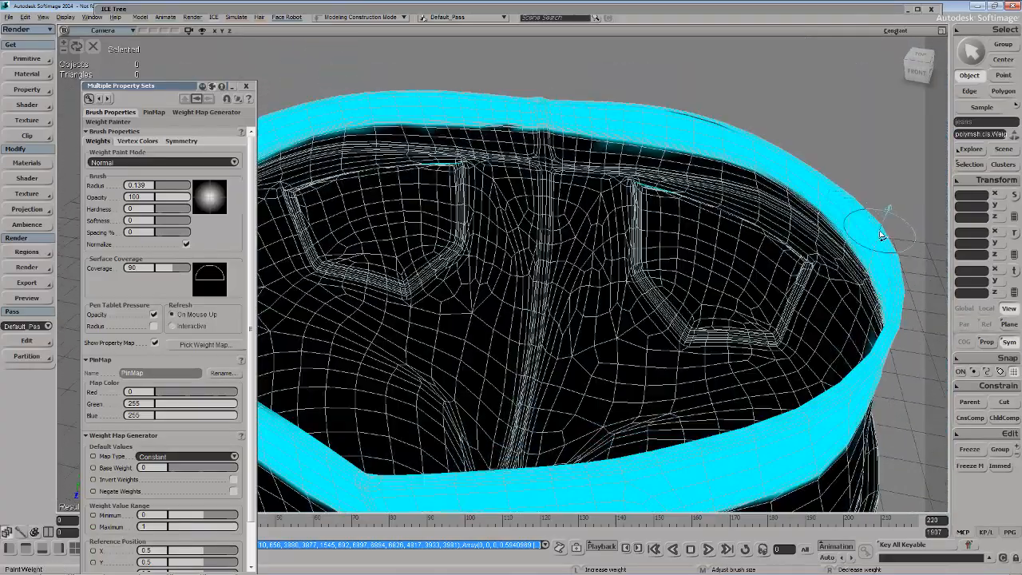
left_click_drag(700, 122, 714, 122)
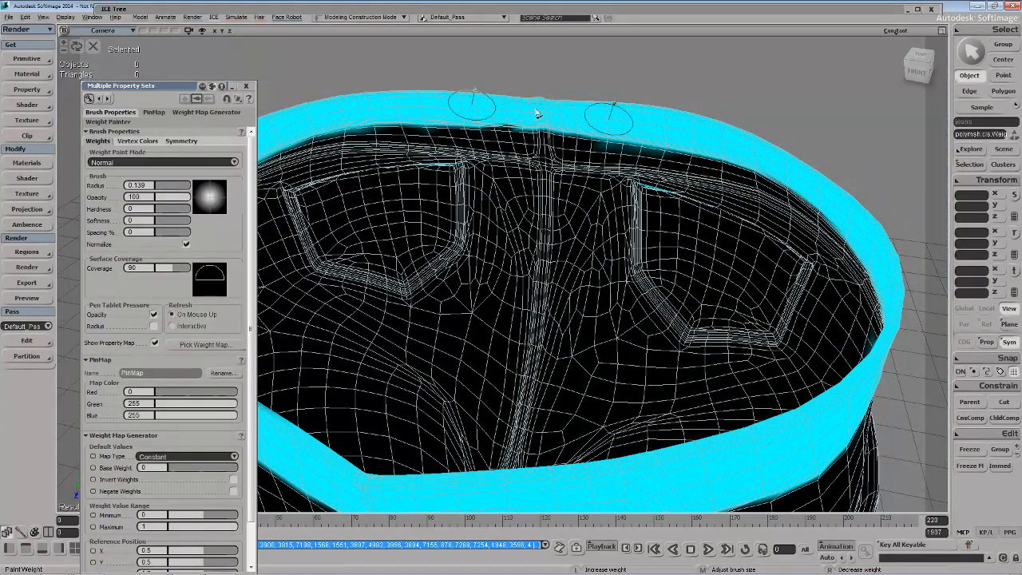
mouse_move(515, 107)
left_mouse_down()
mouse_move(495, 107)
mouse_move(513, 126)
left_mouse_up()
- Reduce the brush radius to 0.047 and erase the weight spilling below the waistband's back edge
key("s")
middle_click_drag(576, 149, 558, 152)
key("s")
mouse_move(558, 153)
right_mouse_down()
mouse_move(500, 152)
mouse_move(531, 133)
right_mouse_up()
middle_click_drag(531, 133, 558, 226)
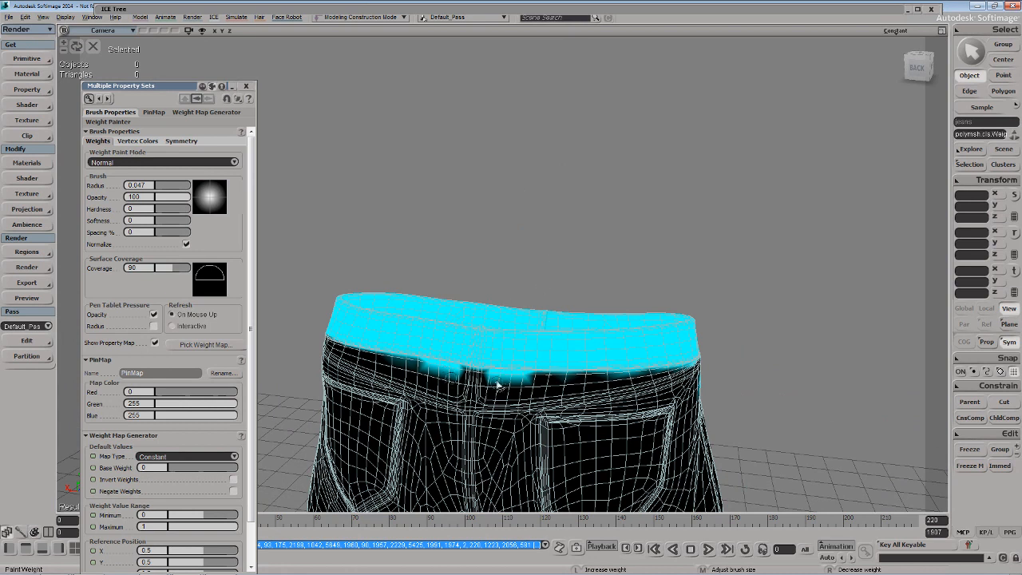
mouse_move(497, 385)
right_mouse_down()
mouse_move(533, 384)
mouse_move(486, 378)
mouse_move(529, 380)
right_mouse_up()
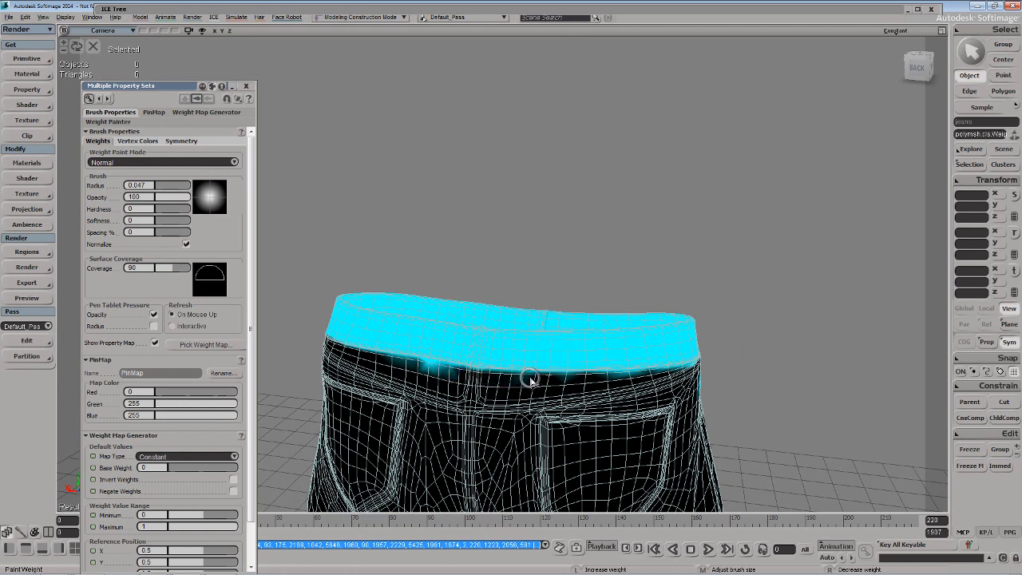
right_click_drag(413, 369, 466, 375)
right_click_drag(631, 380, 636, 378)
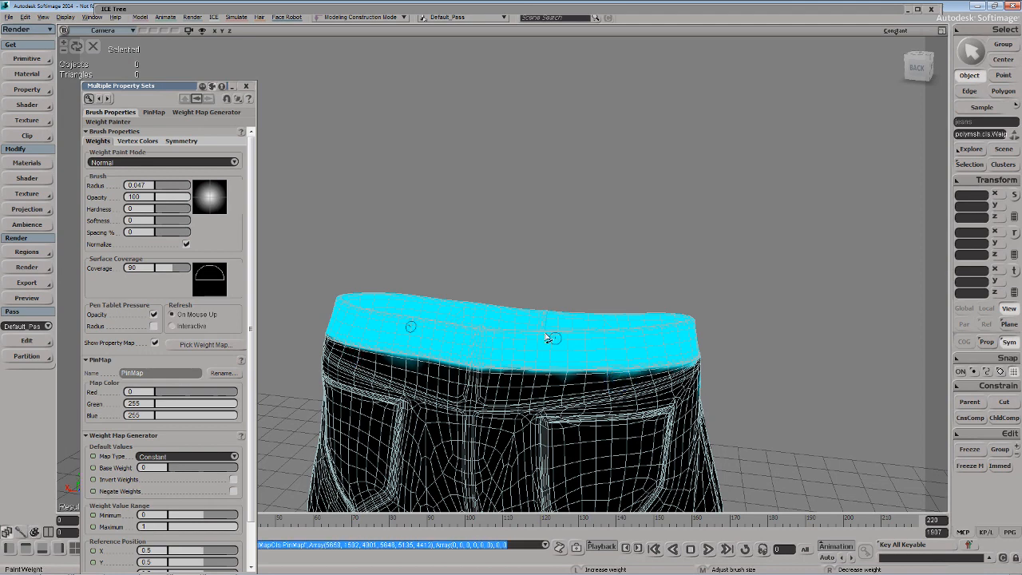
- Connect the Point cluster's Out Name to the Syflex Pin's Point Cluster input and bring PinMap into the ICE Tree
double_click(345, 8)
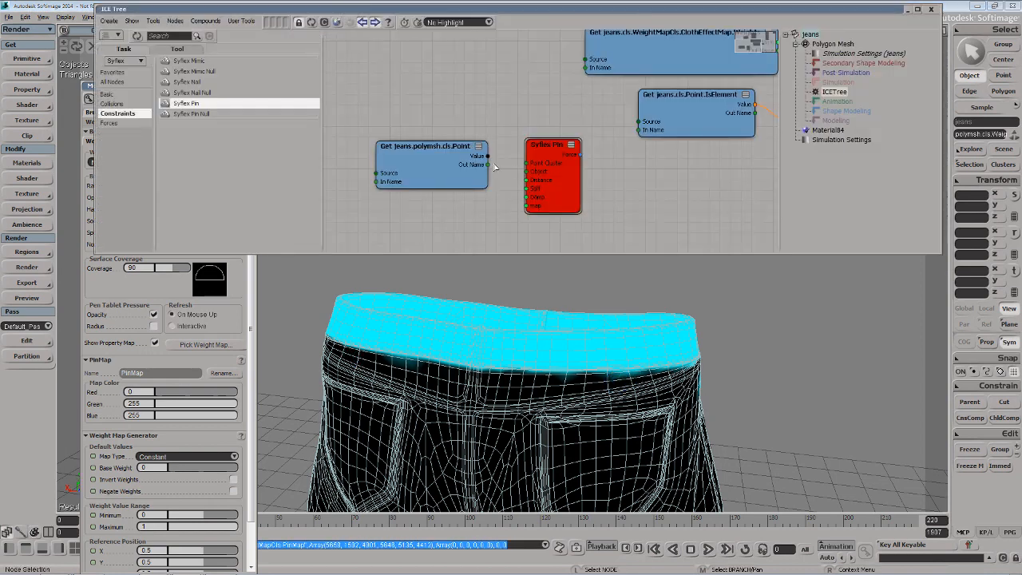
left_click_drag(489, 165, 546, 164)
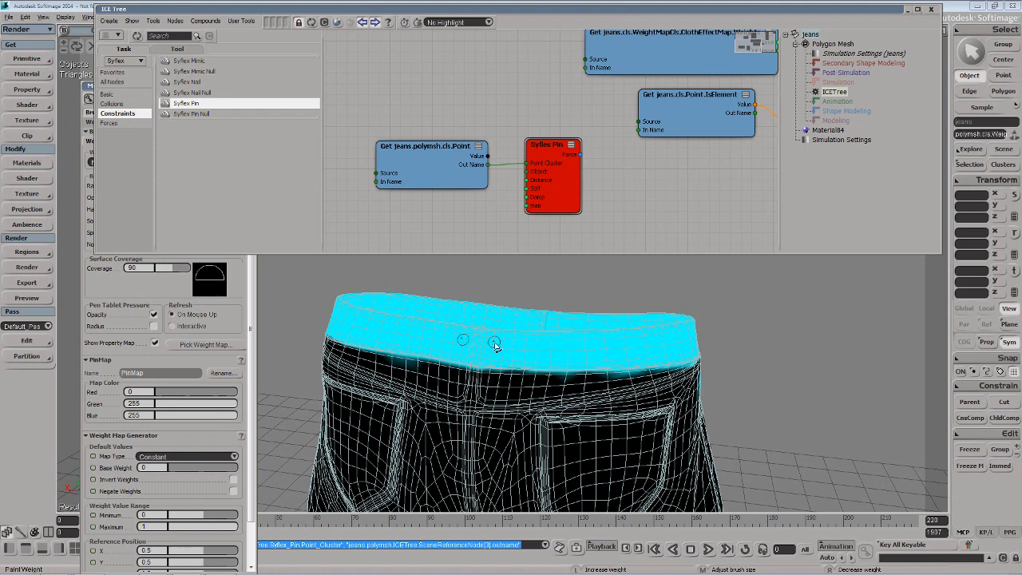
key("space")
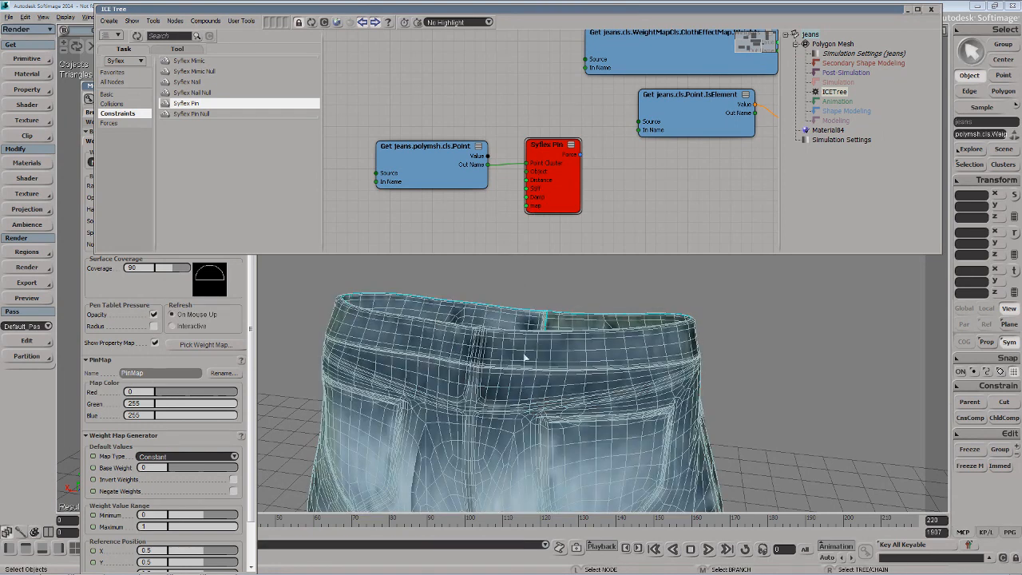
key("F3")
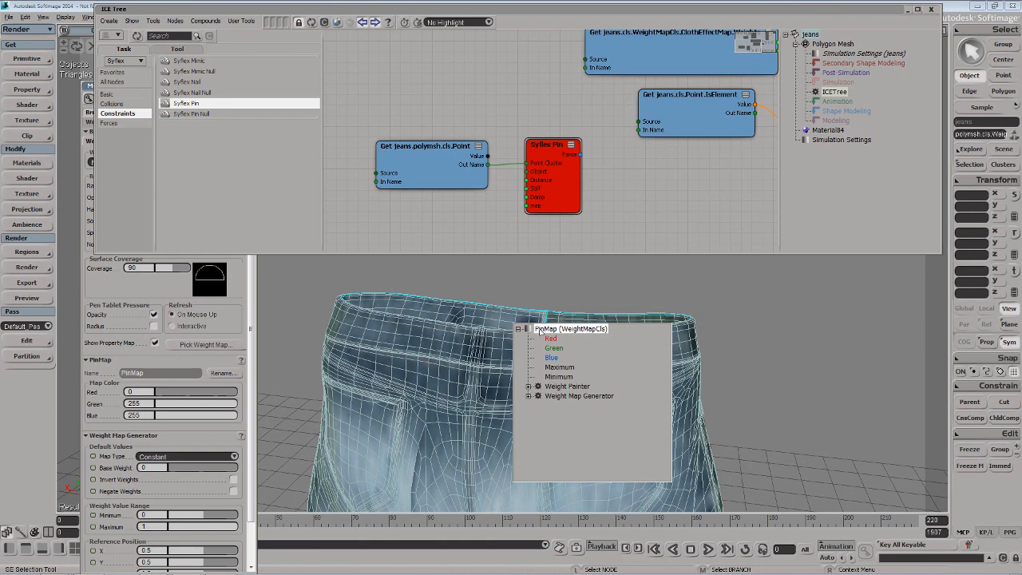
left_click_drag(547, 329, 325, 203)
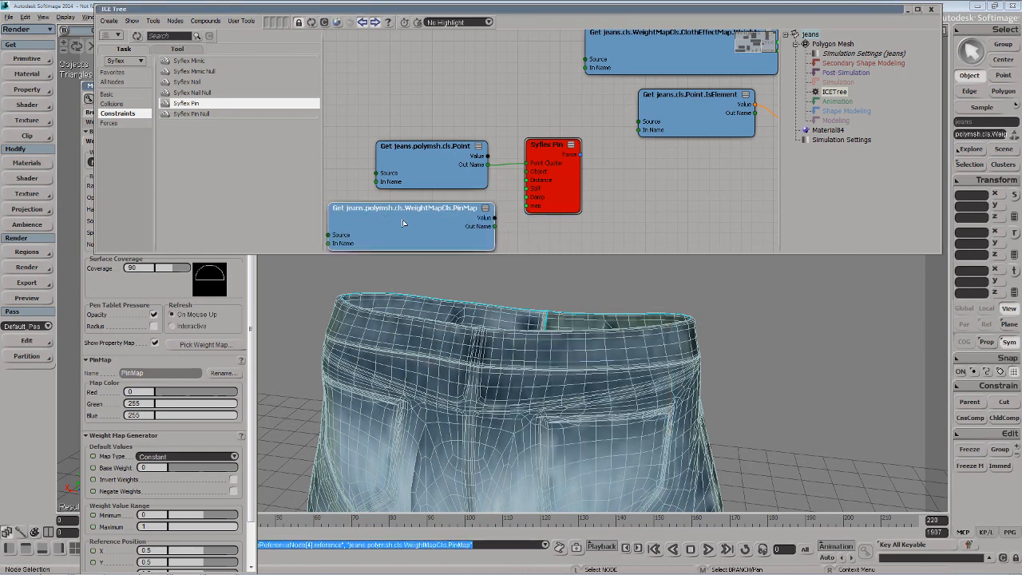
- Point the PinMap node at its Weights attribute and connect its value to the Syflex Pin's map input
middle_click_drag(547, 179, 556, 141)
left_click_drag(409, 235, 423, 207)
double_click(416, 202)
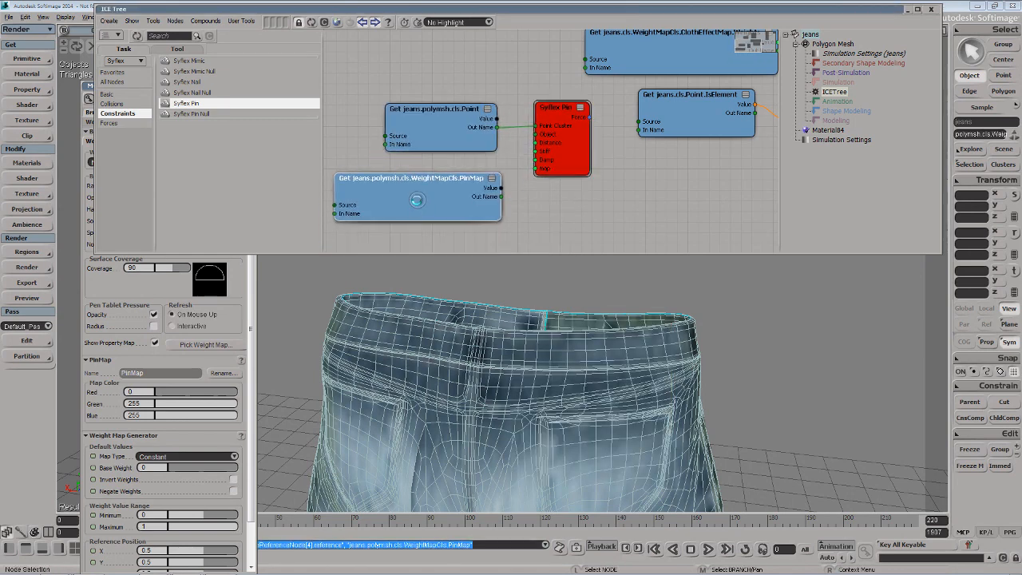
left_click(209, 125)
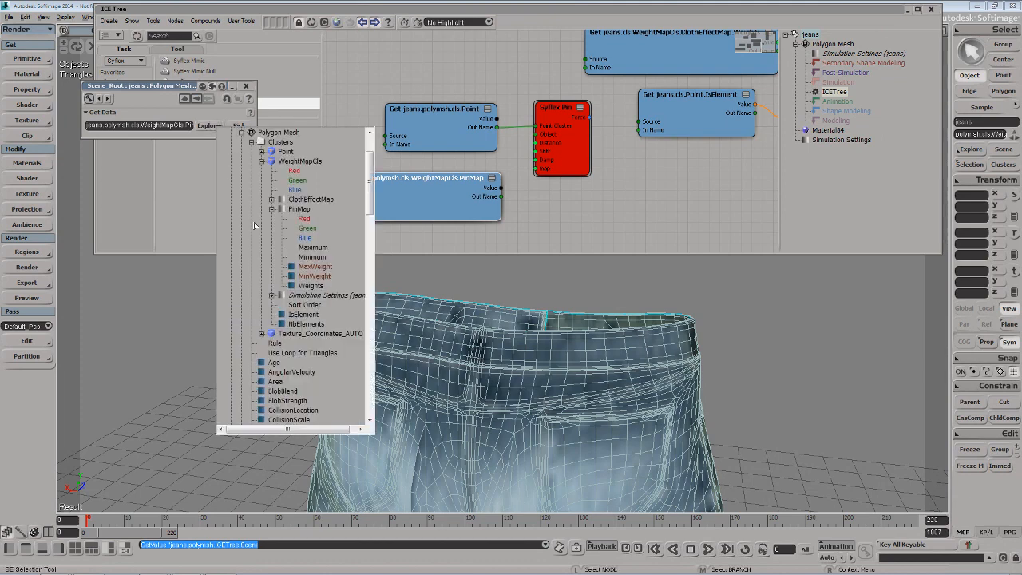
left_click(310, 286)
left_click_drag(526, 180, 537, 168)
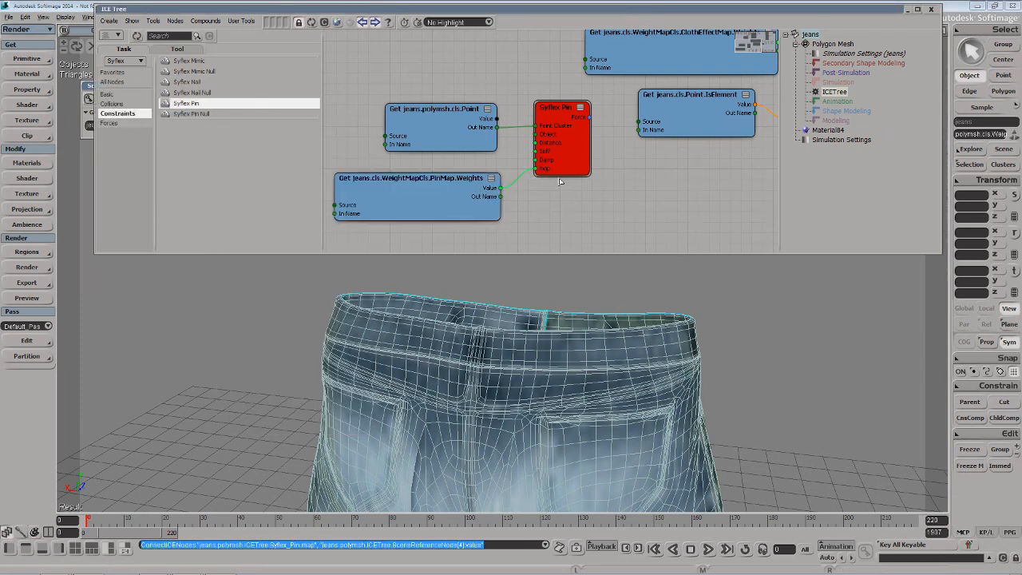
left_click_drag(557, 135, 550, 142)
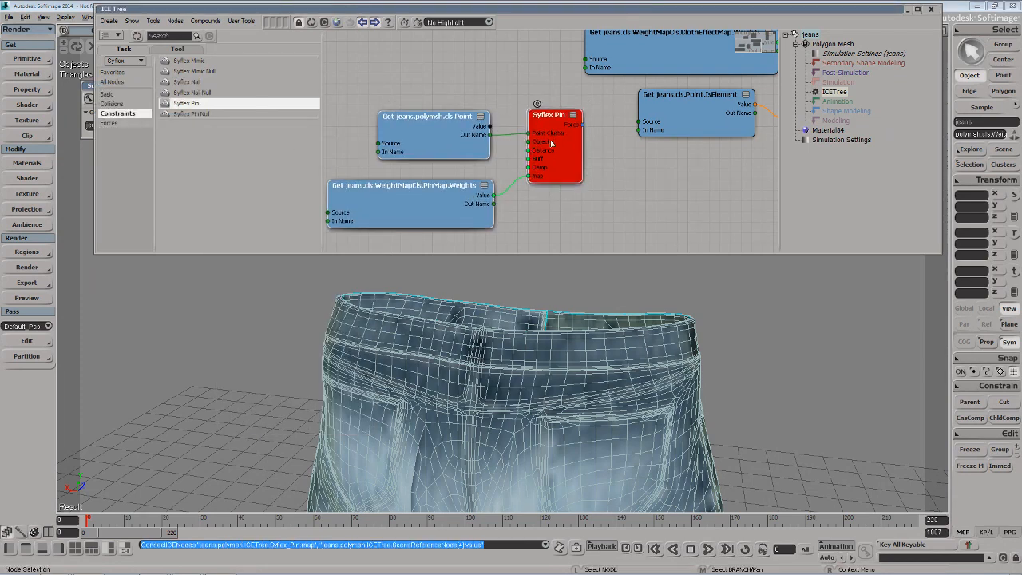
- Bring the hidden scene objects back into view around the jeans and select the character's body mesh
left_click_drag(383, 9, 519, 33)
left_click(94, 48)
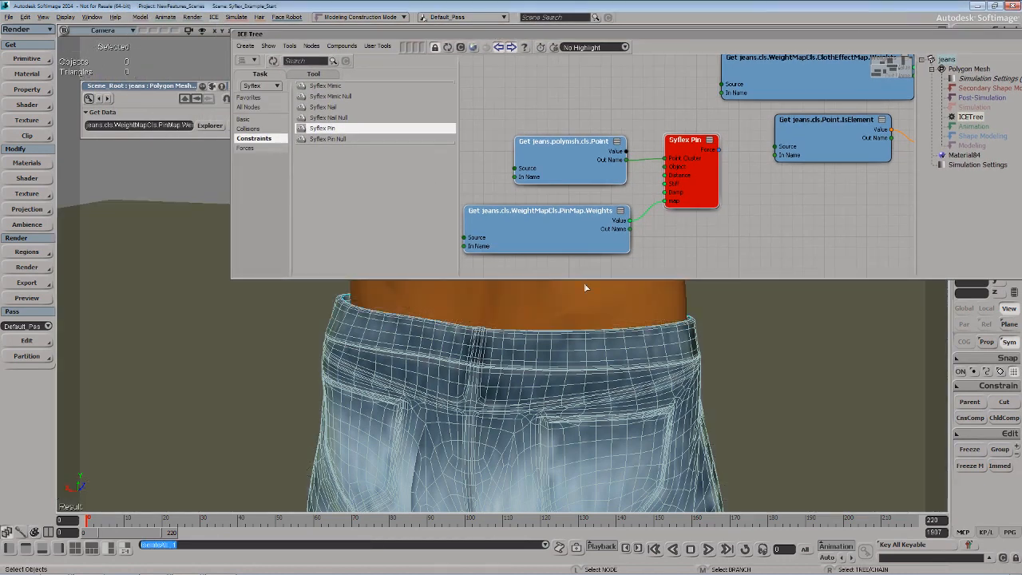
left_click(548, 312)
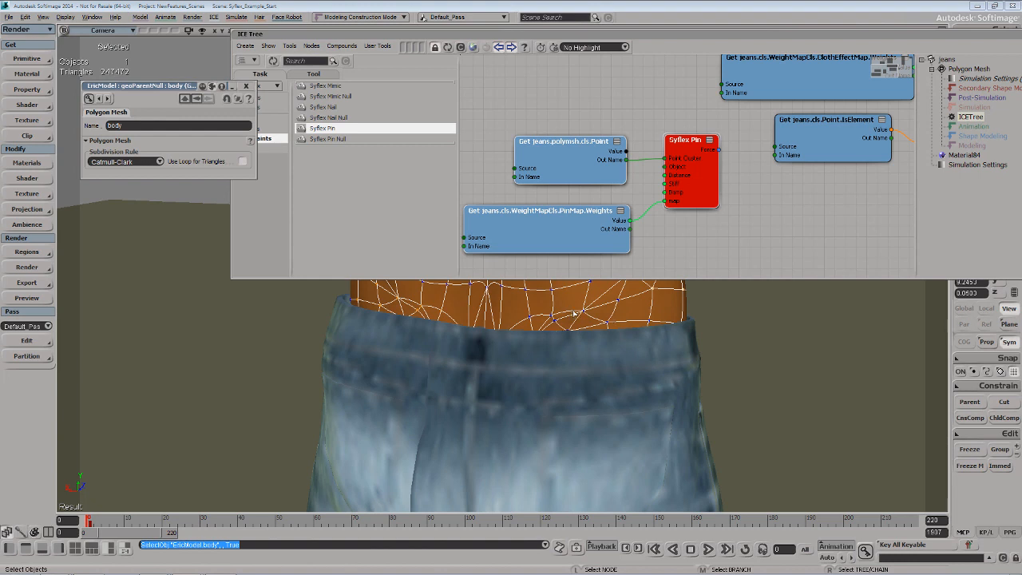
key("F3")
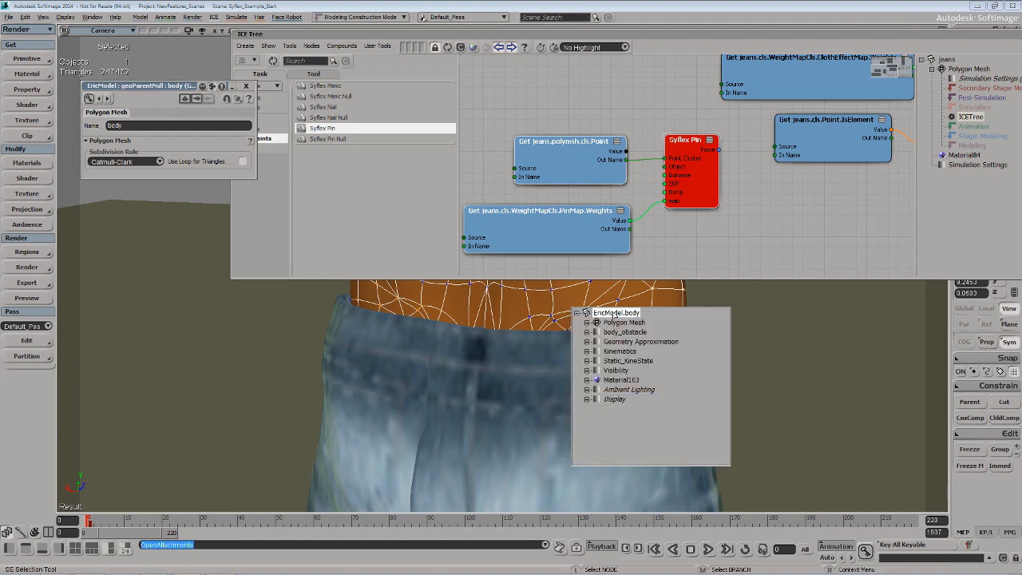
left_click(604, 85)
- Connect the existing body node's Out Name to the Syflex Pin's Object input
key("s")
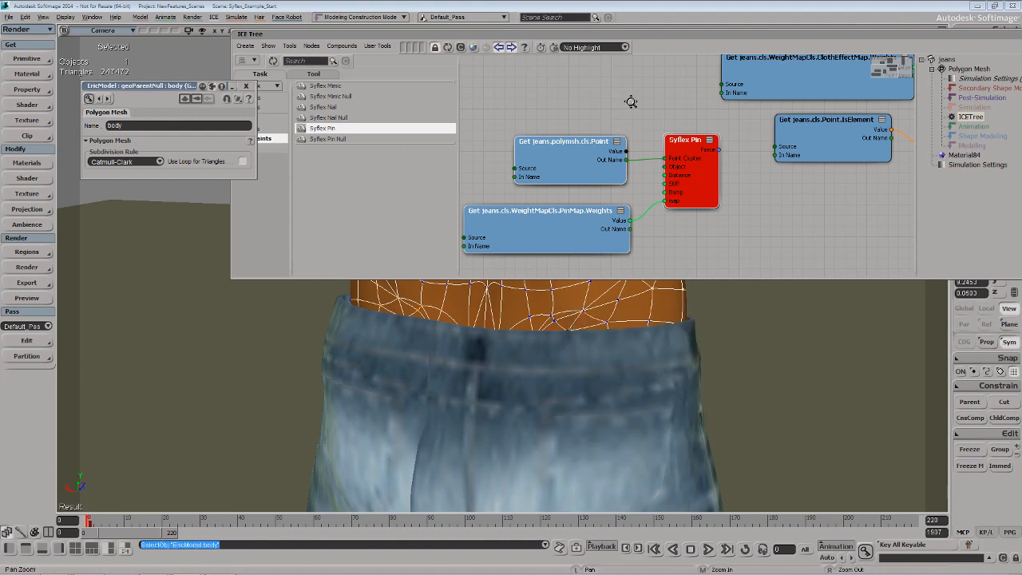
left_click_drag(630, 101, 652, 152)
middle_click_drag(652, 152, 691, 156)
left_click_drag(707, 120, 698, 227)
middle_click_drag(689, 209, 695, 194)
right_click_drag(695, 194, 716, 187)
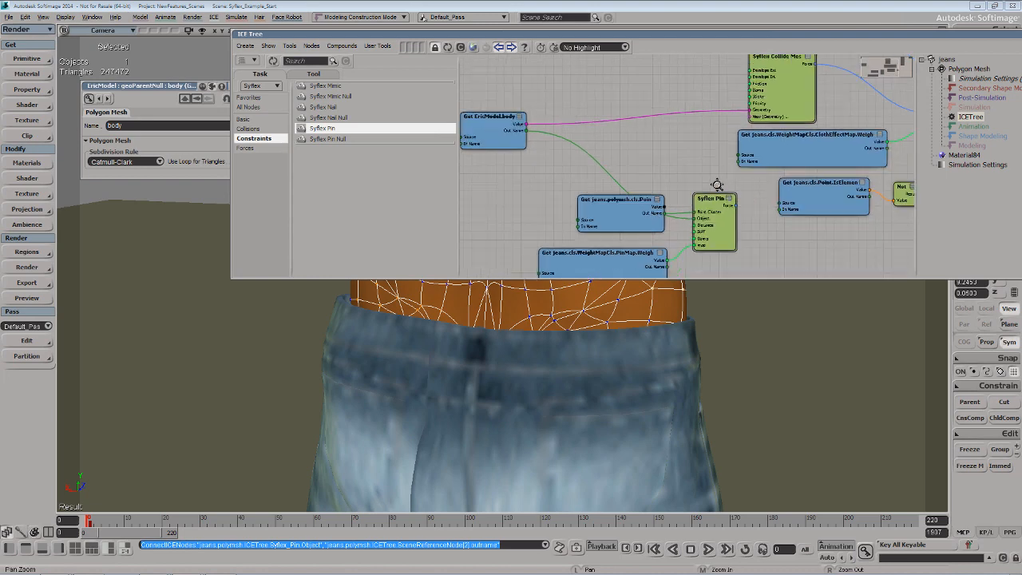
- Rearrange the pin and weight map nodes and connect the Syflex Pin's Force output to a new force input on Syflex Cloth
left_click_drag(716, 187, 642, 201)
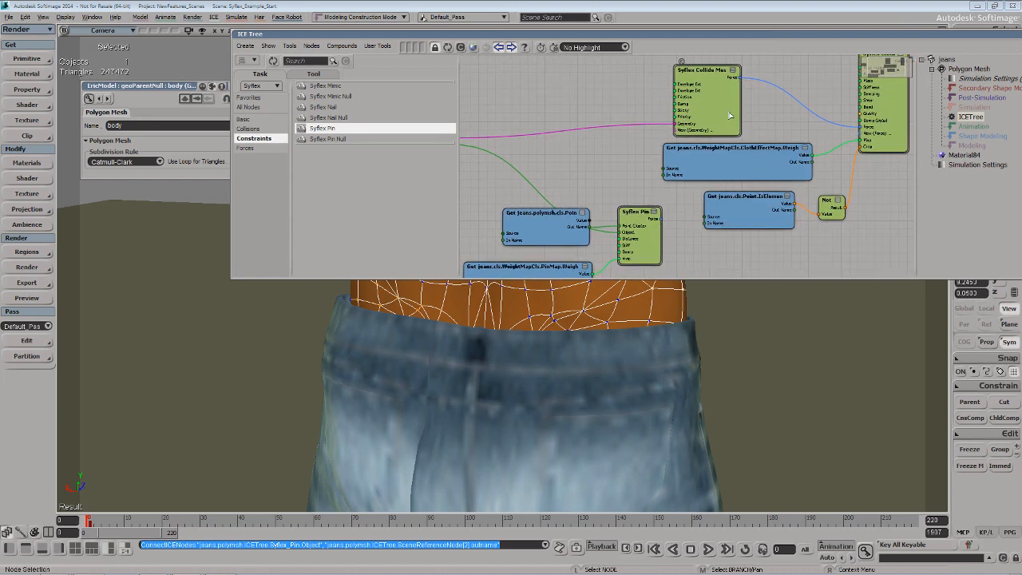
middle_click_drag(716, 106, 692, 76)
middle_click_drag(629, 214, 620, 128)
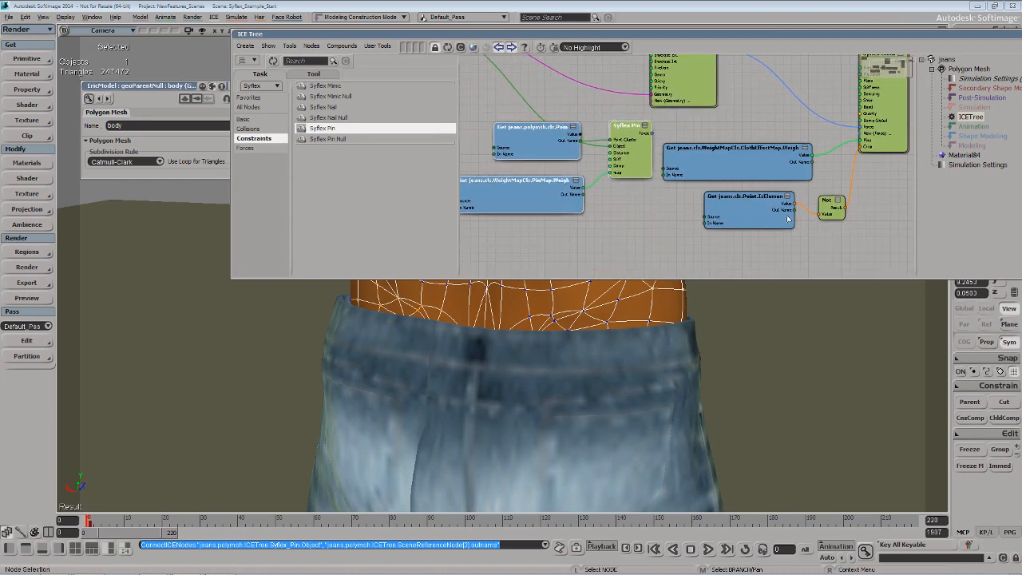
middle_click_drag(835, 214, 835, 256)
middle_click_drag(735, 150, 750, 197)
middle_click_drag(639, 136, 717, 139)
left_click_drag(732, 136, 870, 136)
key("s")
left_click_drag(570, 152, 688, 224)
left_click_drag(580, 102, 602, 175)
- Frame the whole character from the front with nothing selected, play the simulation from the start and stop it at frame 49
double_click(575, 33)
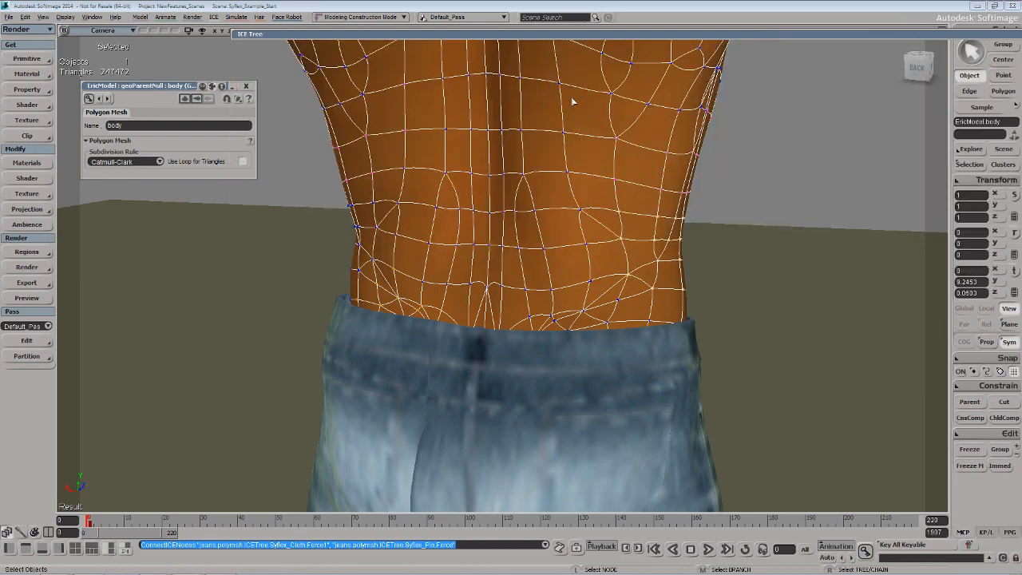
scroll(619, 319, "down", 10)
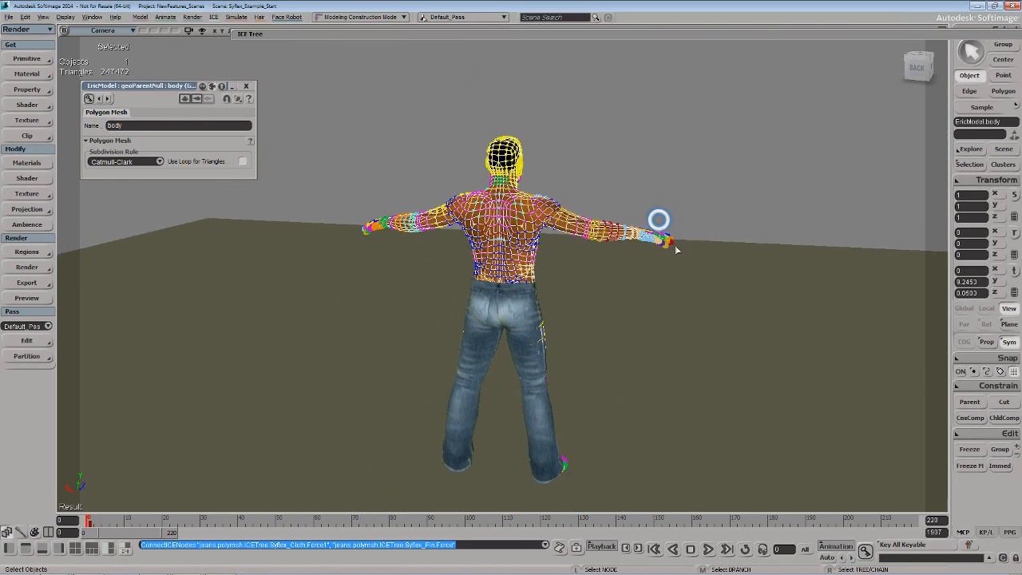
key("o")
left_click_drag(675, 246, 446, 160)
key("p")
key("space")
key("o")
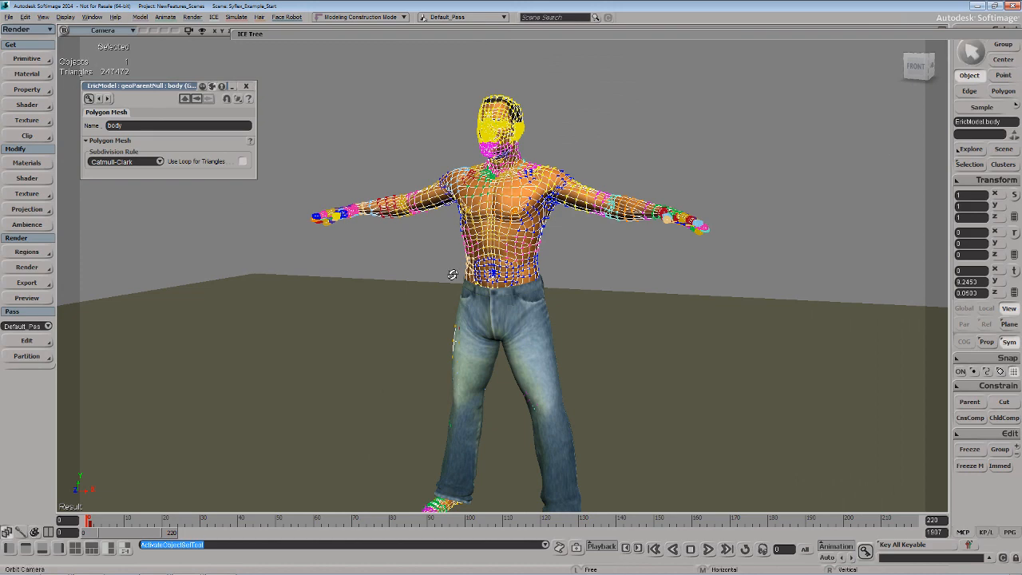
left_click_drag(453, 274, 426, 210)
left_click_drag(391, 165, 391, 165)
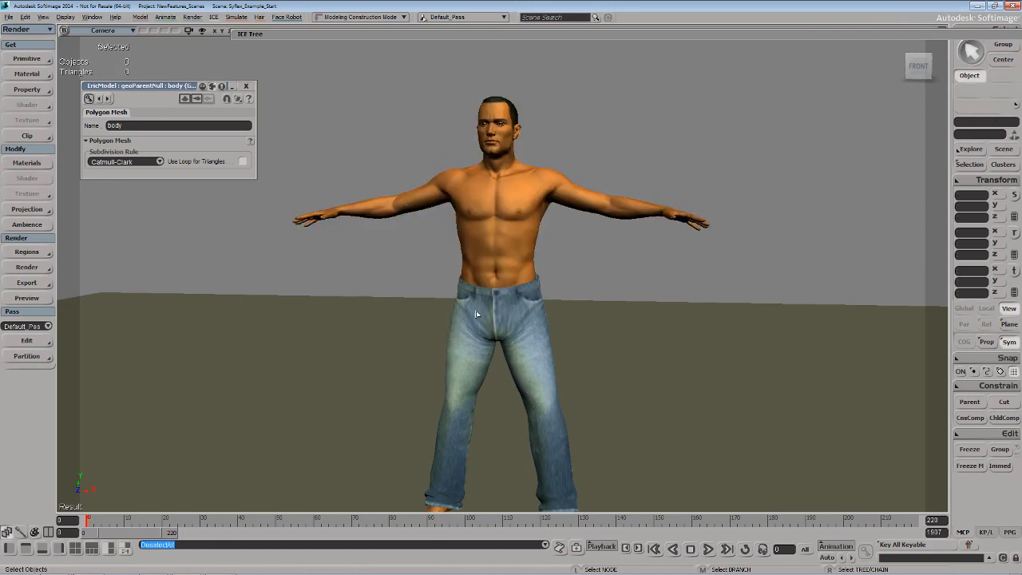
left_click(707, 549)
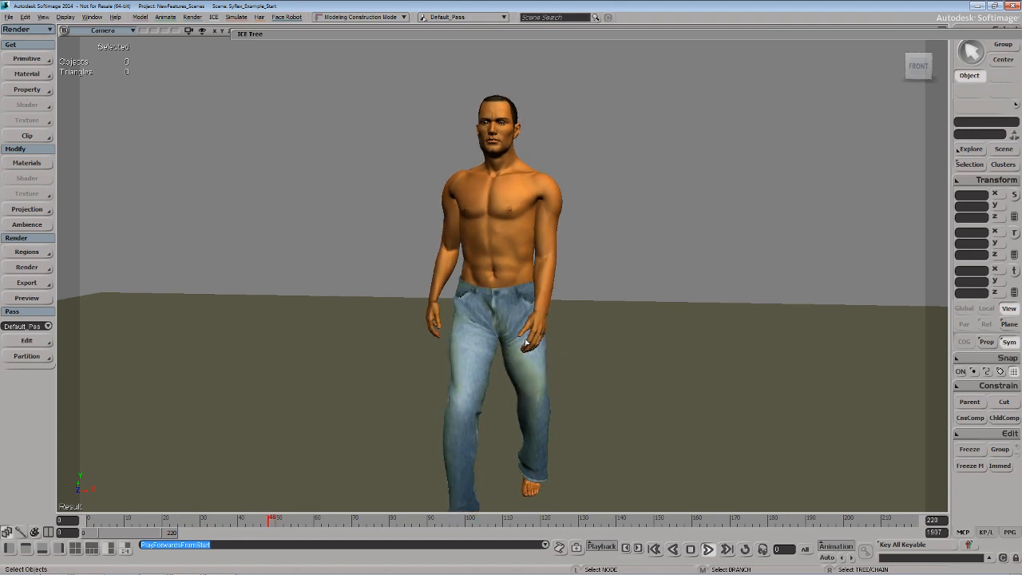
key("Escape")
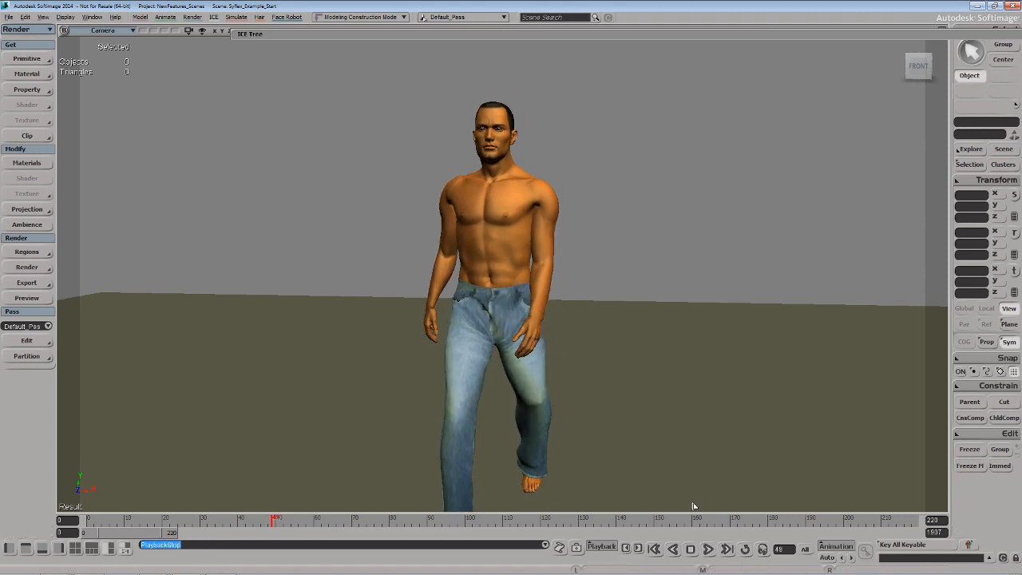
- Reopen the ICE Tree and move the Point cluster node away from Syflex Pin to inspect the pin's input connections
left_click(354, 32)
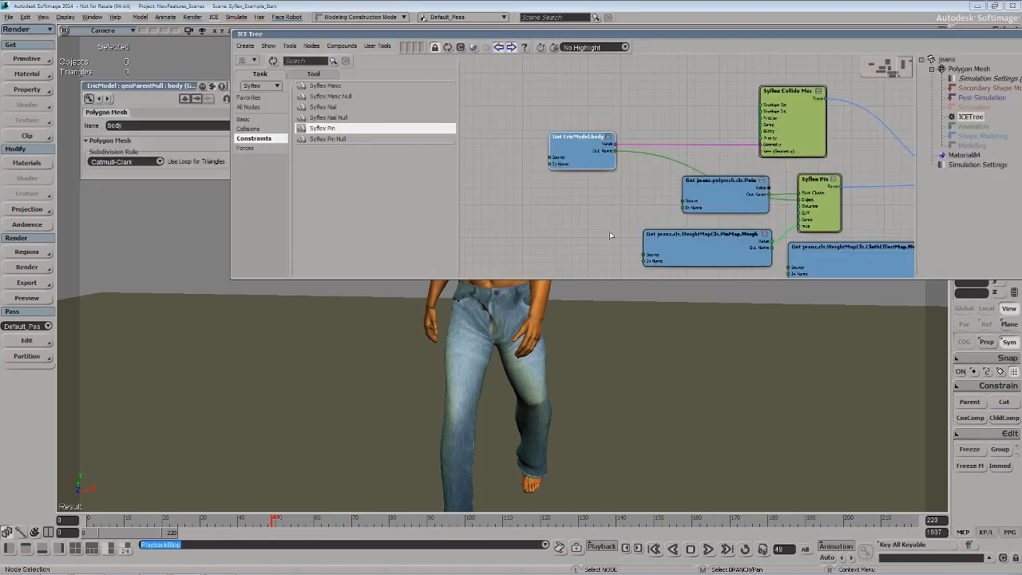
key("s")
left_click_drag(606, 234, 527, 223)
middle_click_drag(565, 226, 620, 210)
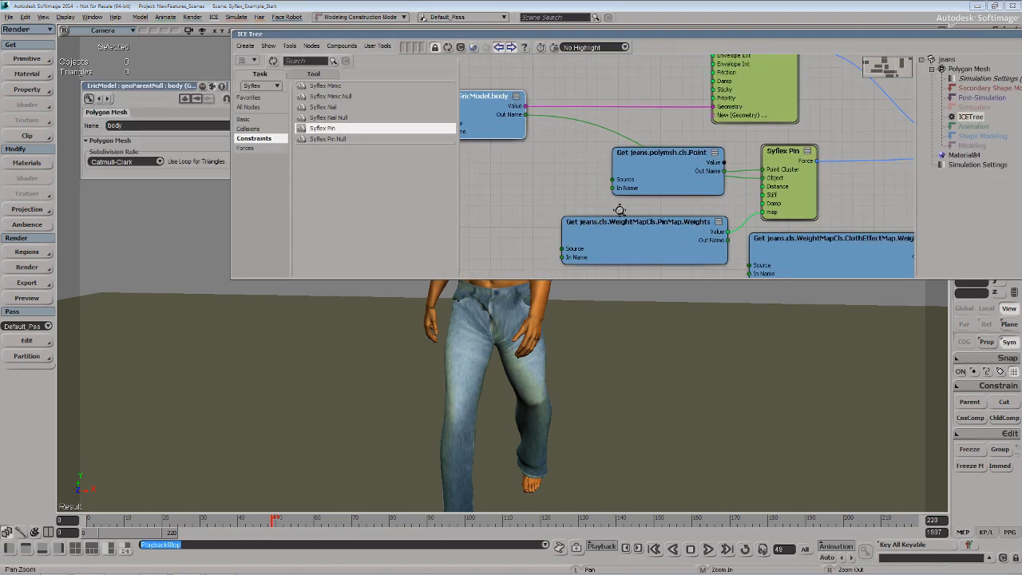
left_click_drag(673, 182, 606, 188)
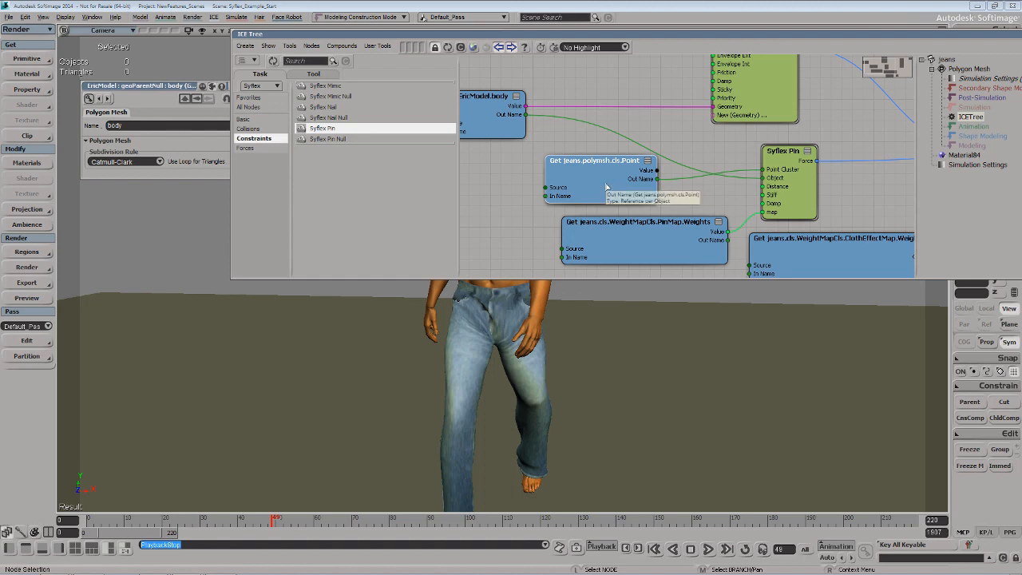
key("s")
left_click_drag(660, 194, 703, 212)
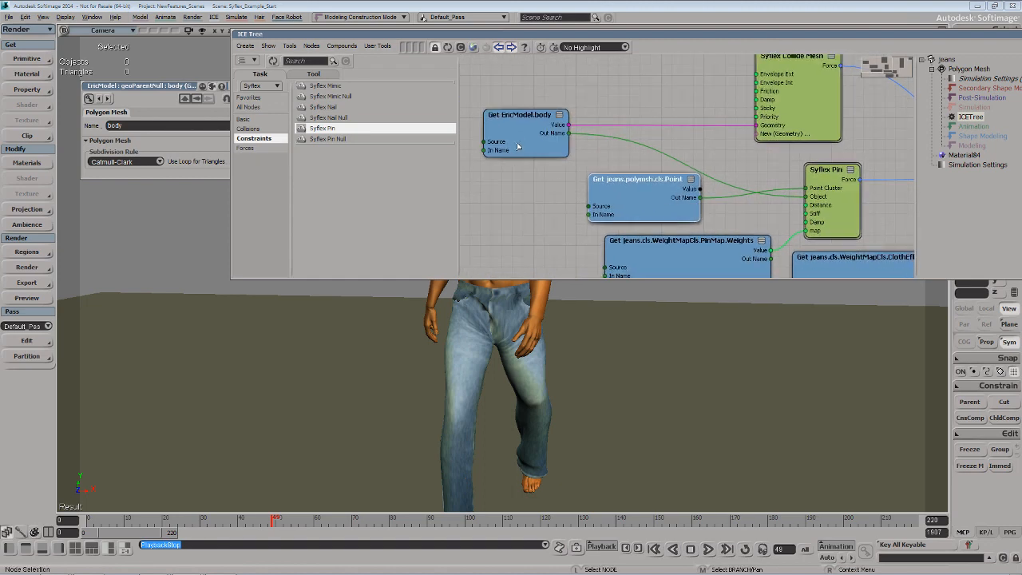
left_click_drag(520, 140, 540, 135)
key("s")
- Disconnect the Not node from Syflex Cloth's Crop input and delete the Point.IsElement and Not nodes
left_click_drag(665, 201, 512, 117)
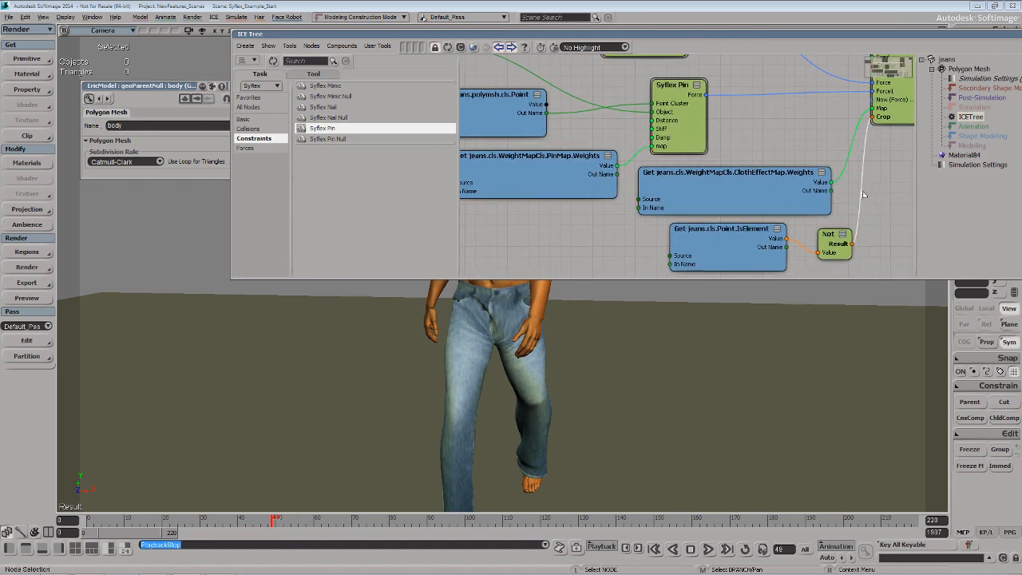
key("Delete")
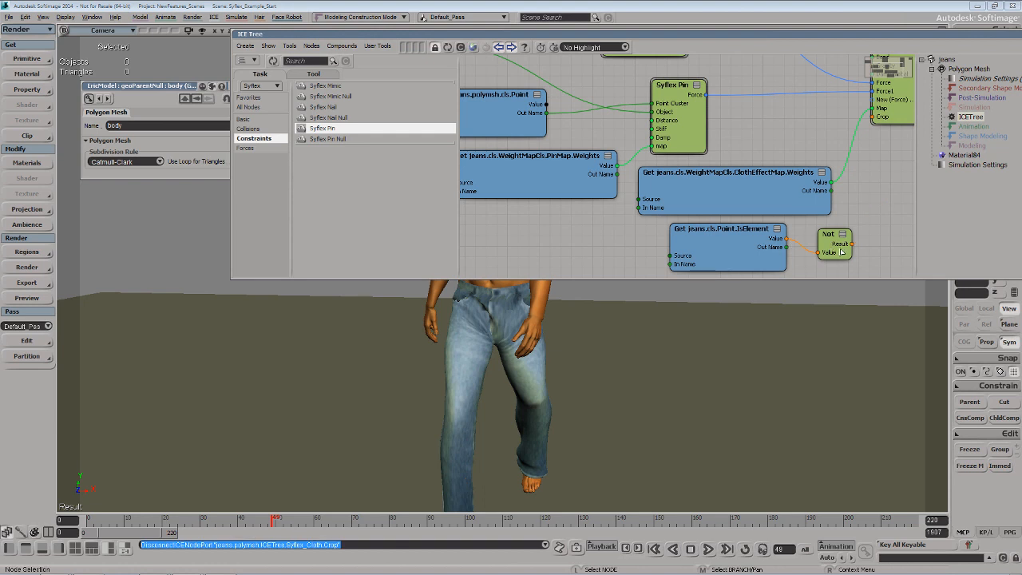
left_click_drag(840, 251, 837, 259)
middle_click_drag(837, 259, 819, 258)
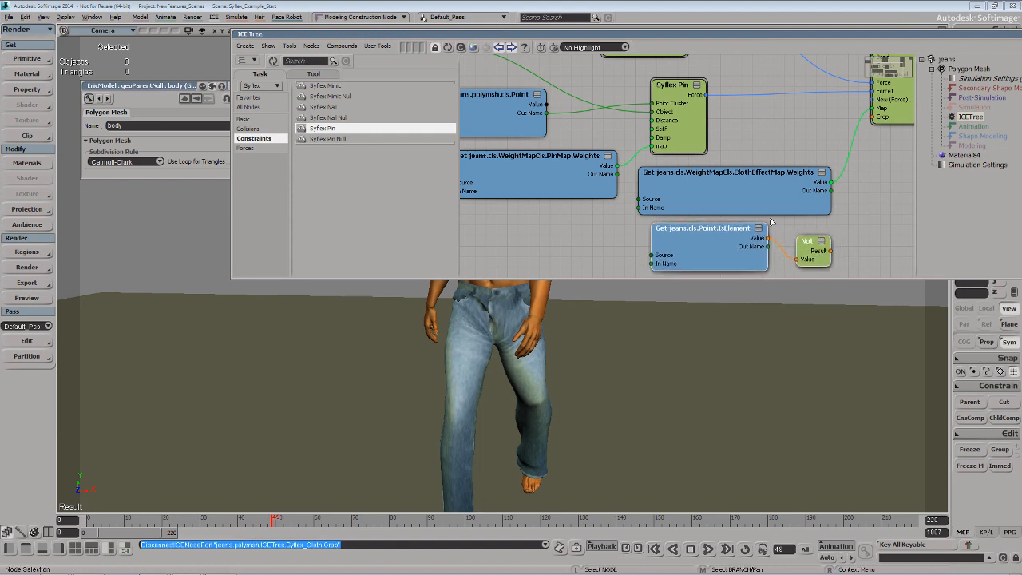
key("Delete")
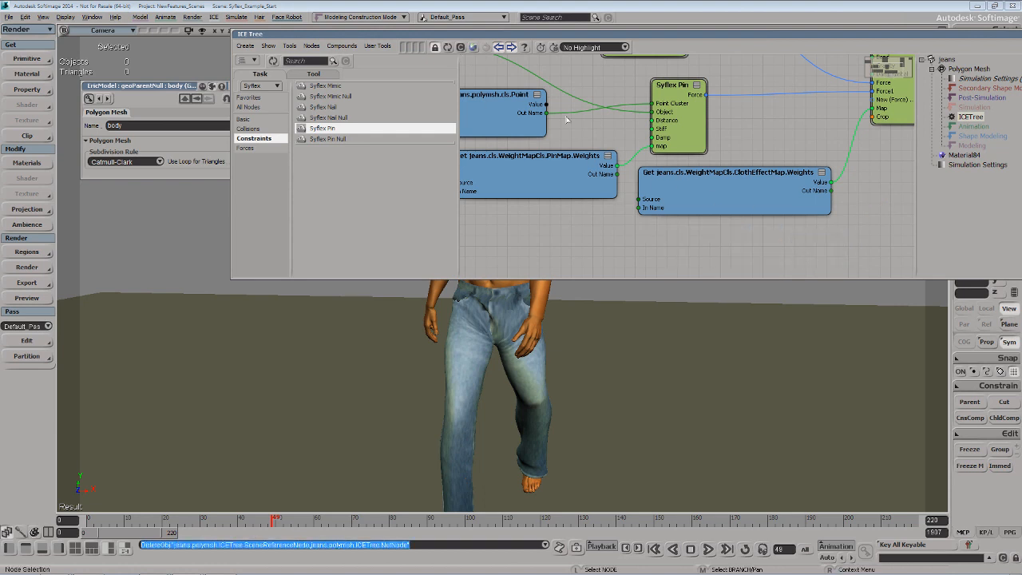
- Replay the simulation from the start, stop it at frame 51 and examine the jeans' waistband up close
left_click(533, 35)
left_click(702, 548)
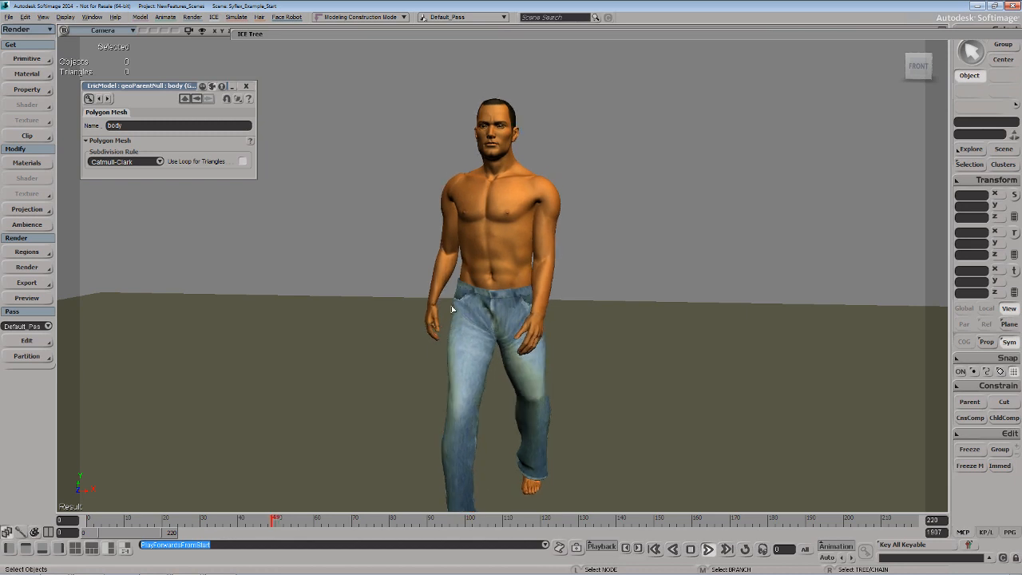
key("Escape")
key("o")
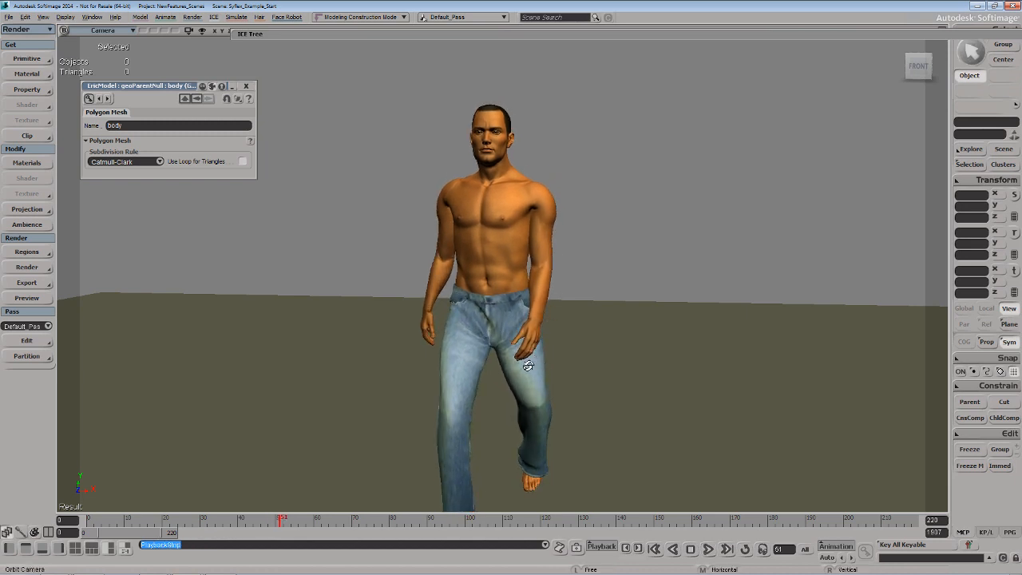
left_click_drag(527, 365, 535, 406)
key("Escape")
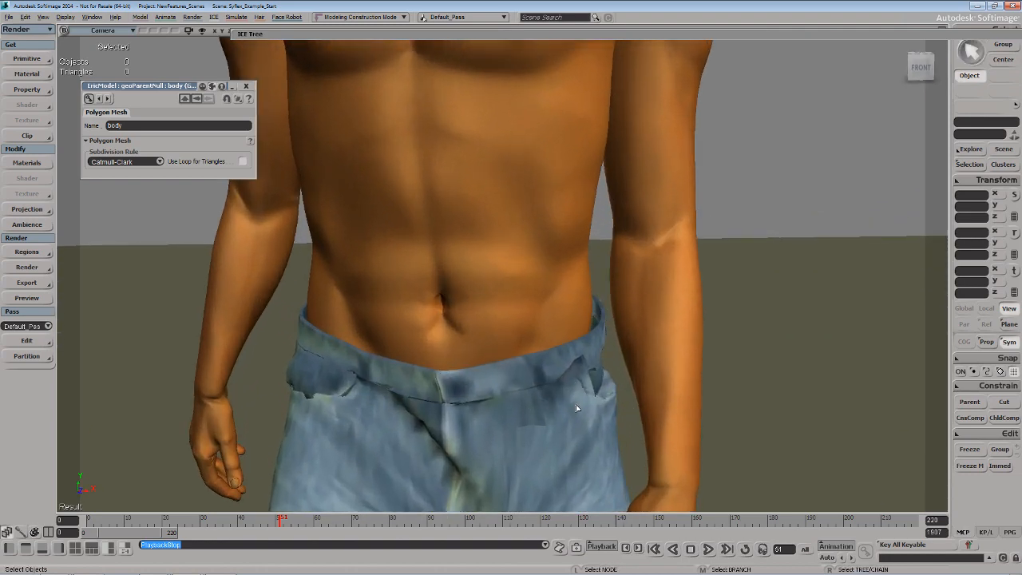
- Select the jeans, make their ClothEffectMap weight map current for painting and return to frame 0
left_click(575, 403)
key("w")
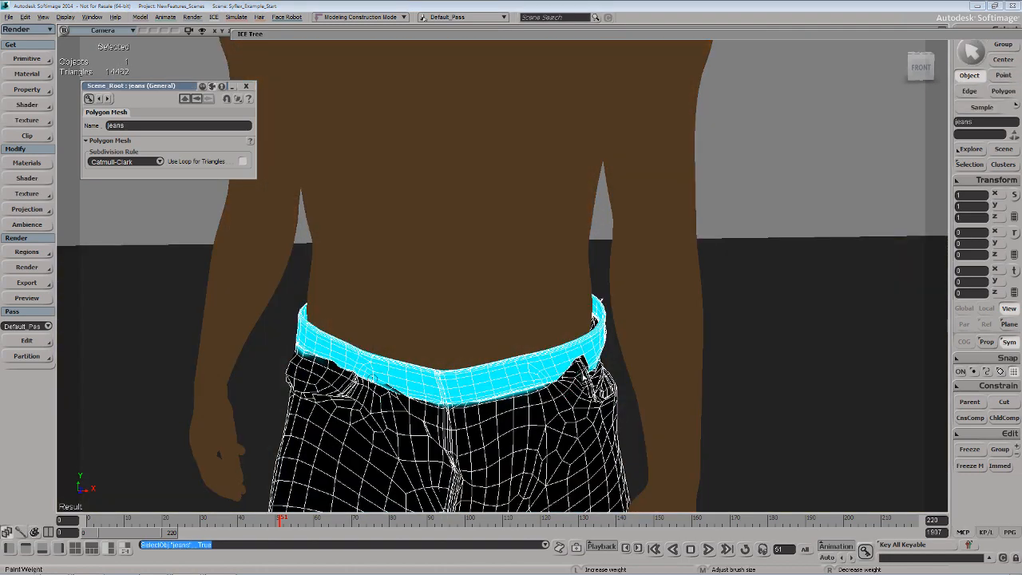
left_click(969, 163)
left_click(823, 233)
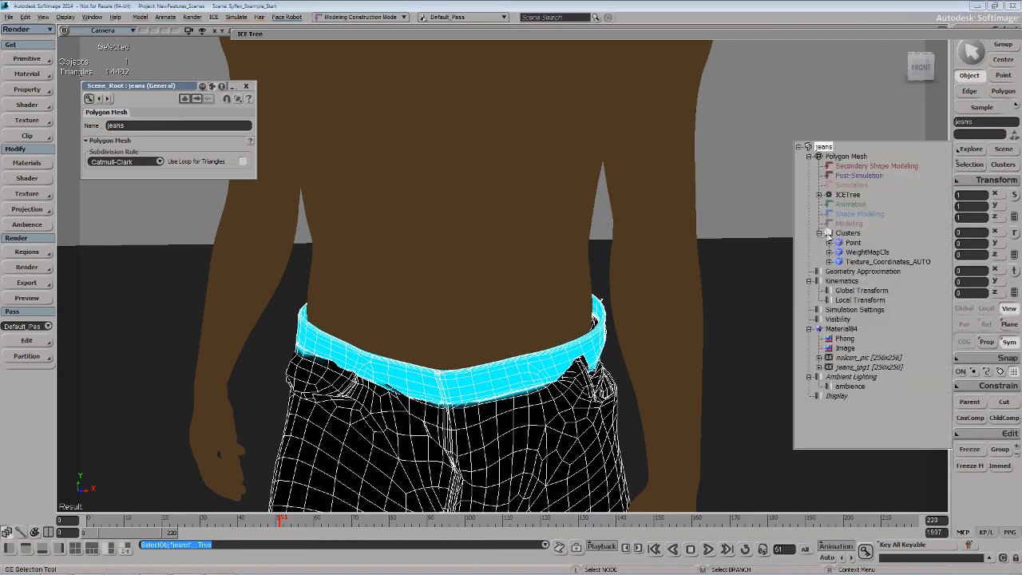
left_click(830, 252)
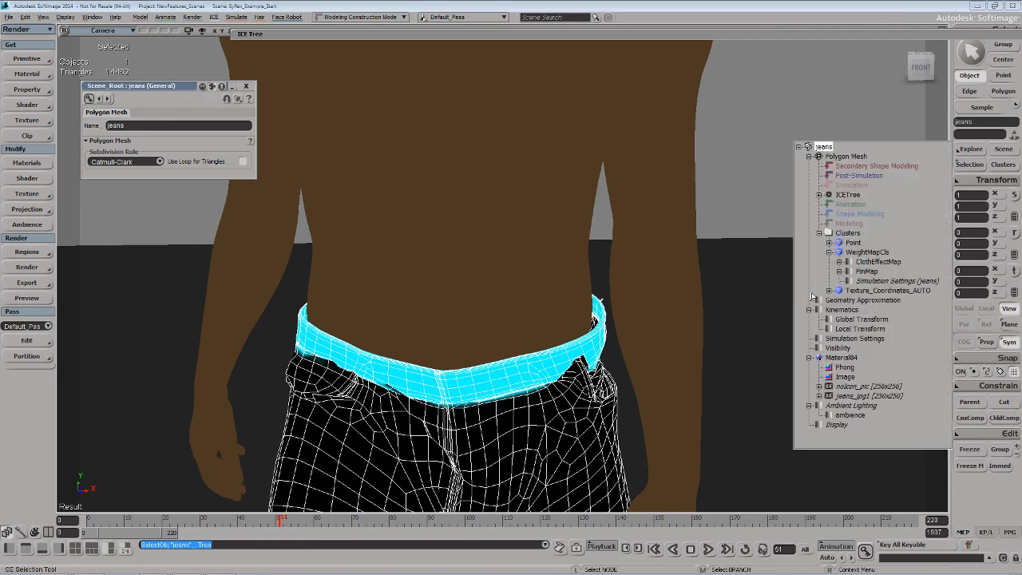
left_click(878, 261)
left_click(81, 520)
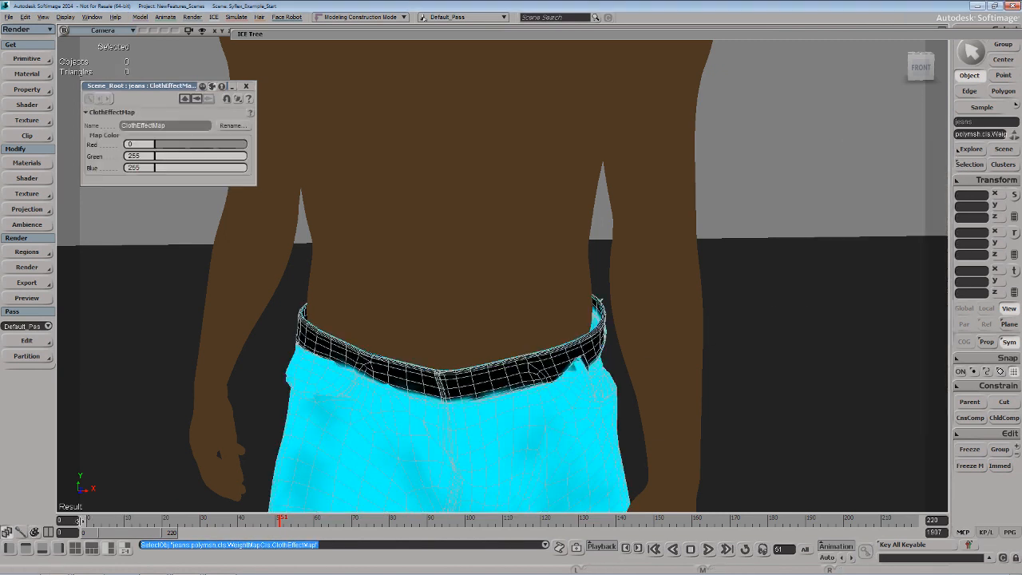
left_click(66, 522)
- Reduce the ClothEffectMap weight along the lower edge of the jeans' front waistband
key("w")
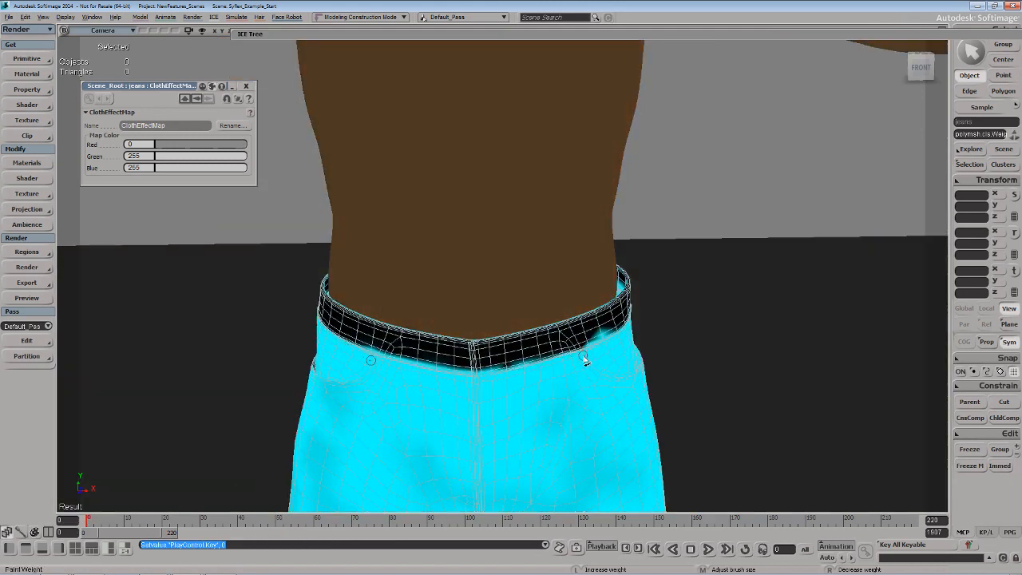
key("s")
right_click_drag(585, 358, 570, 348)
key("s")
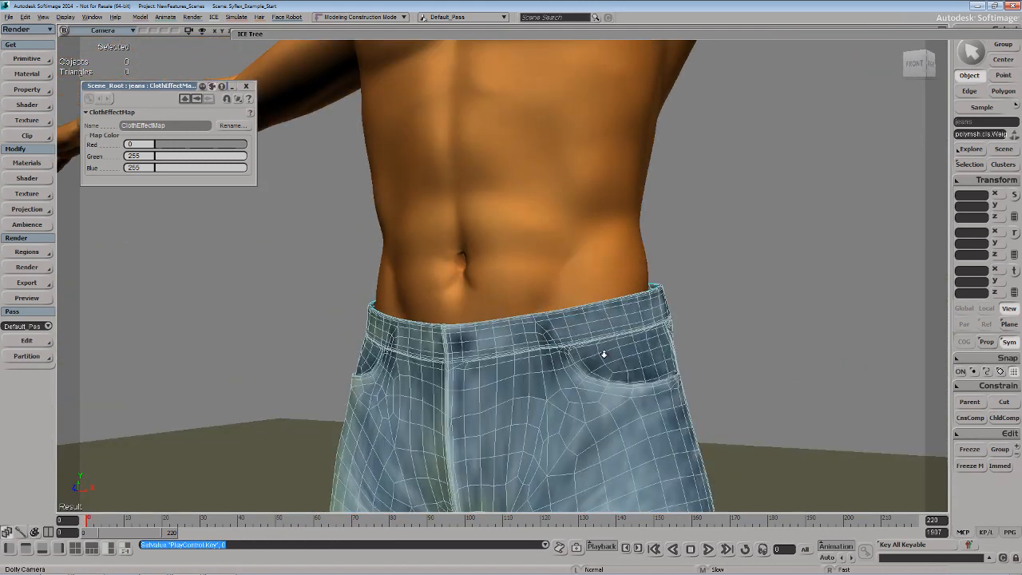
mouse_move(603, 355)
middle_mouse_down()
mouse_move(616, 382)
mouse_move(613, 361)
middle_mouse_up()
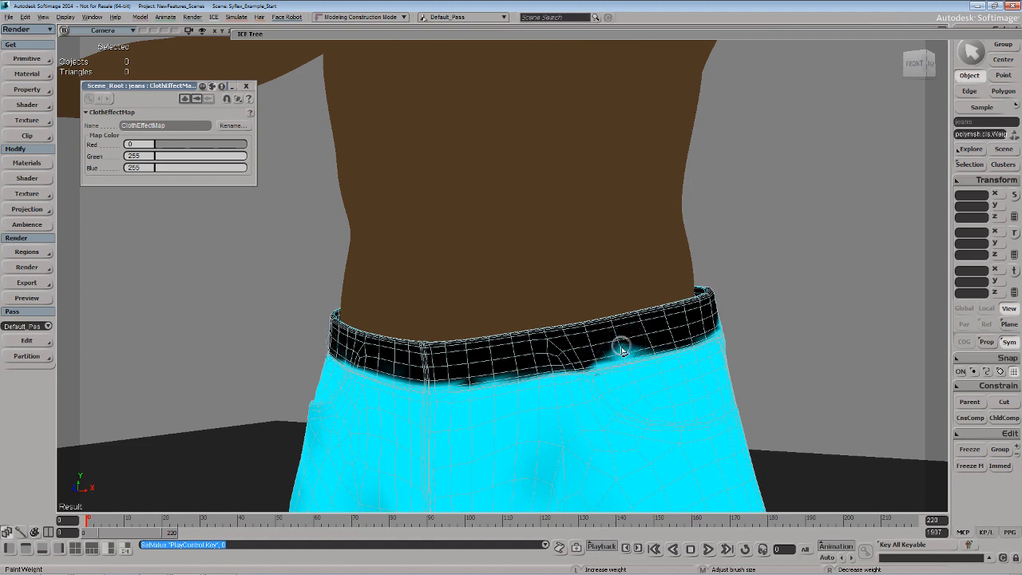
mouse_move(628, 344)
right_mouse_down()
mouse_move(589, 358)
mouse_move(704, 327)
mouse_move(501, 371)
right_mouse_up()
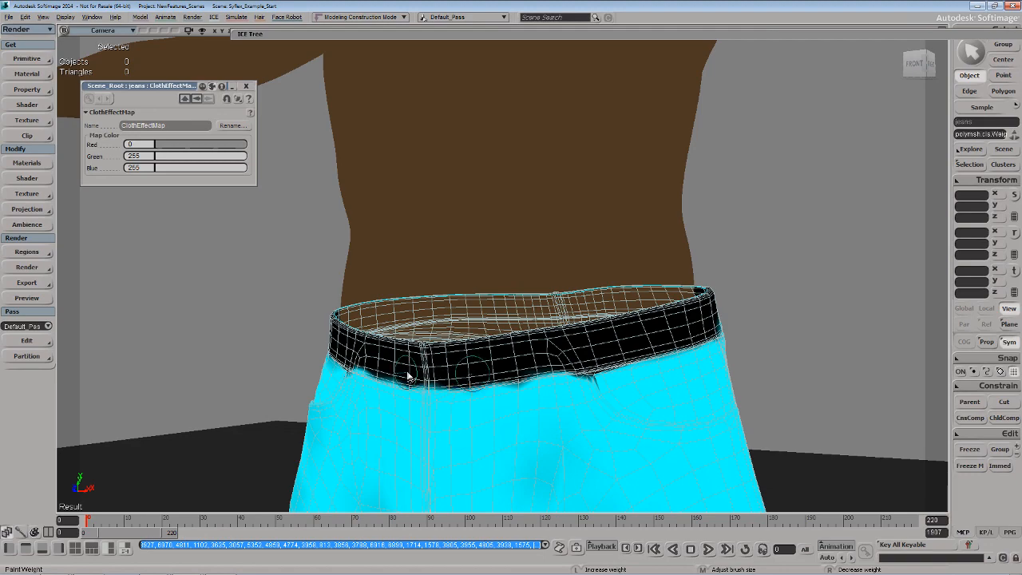
- Reduce the ClothEffectMap weight along the waistband's lower edge around the character's left side
mouse_move(410, 372)
middle_mouse_down()
mouse_move(463, 365)
mouse_move(406, 365)
middle_mouse_up()
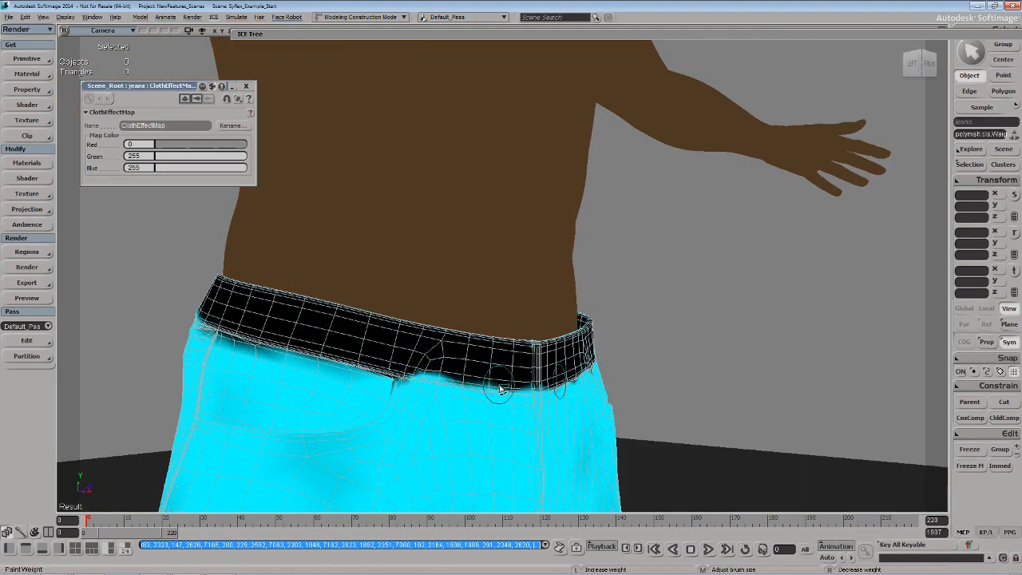
right_click_drag(499, 388, 399, 369)
mouse_move(398, 369)
middle_mouse_down()
mouse_move(337, 346)
mouse_move(417, 422)
middle_mouse_up()
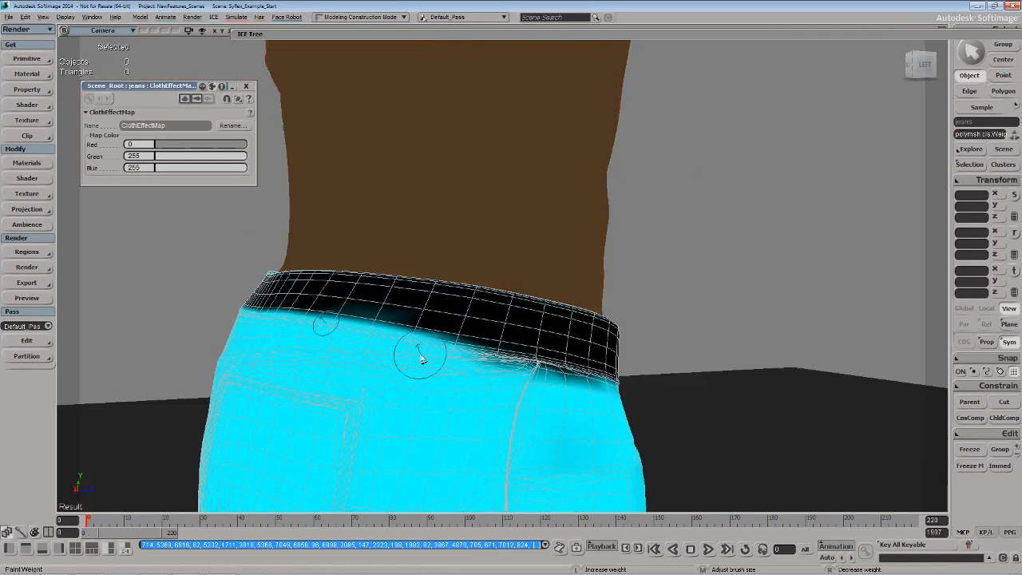
right_click_drag(474, 334, 228, 296)
- Remove the remaining ClothEffectMap weight from the waistband across the back and toward the character's right hip
middle_click_drag(228, 296, 359, 329)
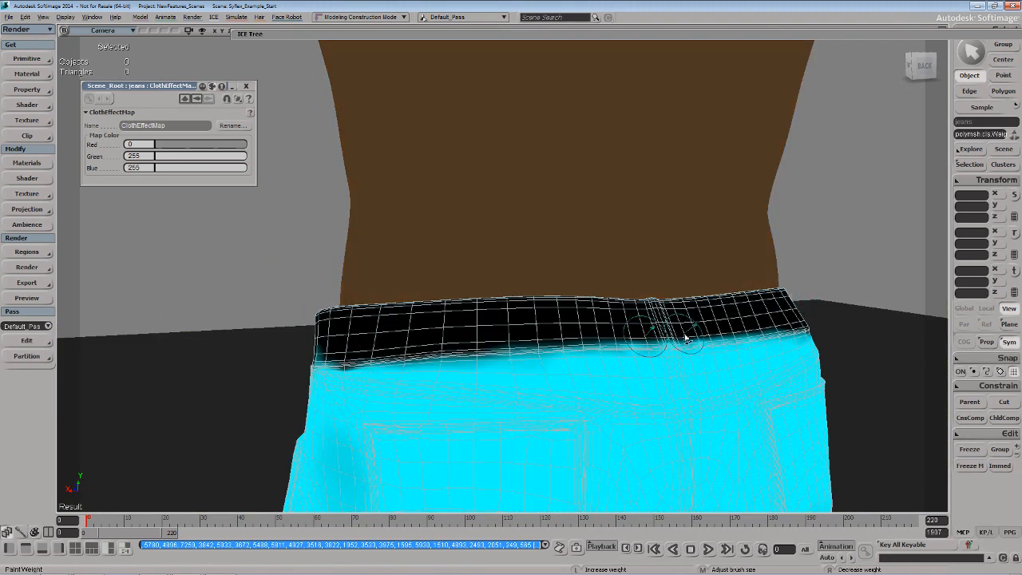
mouse_move(712, 334)
right_mouse_down()
mouse_move(758, 328)
mouse_move(636, 330)
mouse_move(743, 330)
right_mouse_up()
mouse_move(609, 369)
left_mouse_down()
mouse_move(360, 368)
mouse_move(376, 368)
left_mouse_up()
key("o")
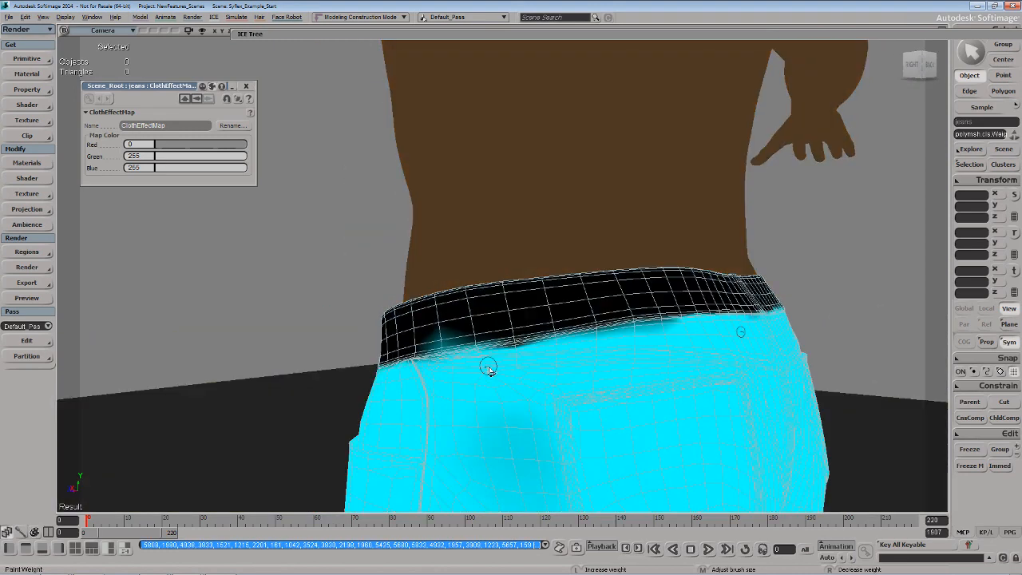
mouse_move(453, 343)
right_mouse_down()
mouse_move(436, 341)
mouse_move(447, 343)
right_mouse_up()
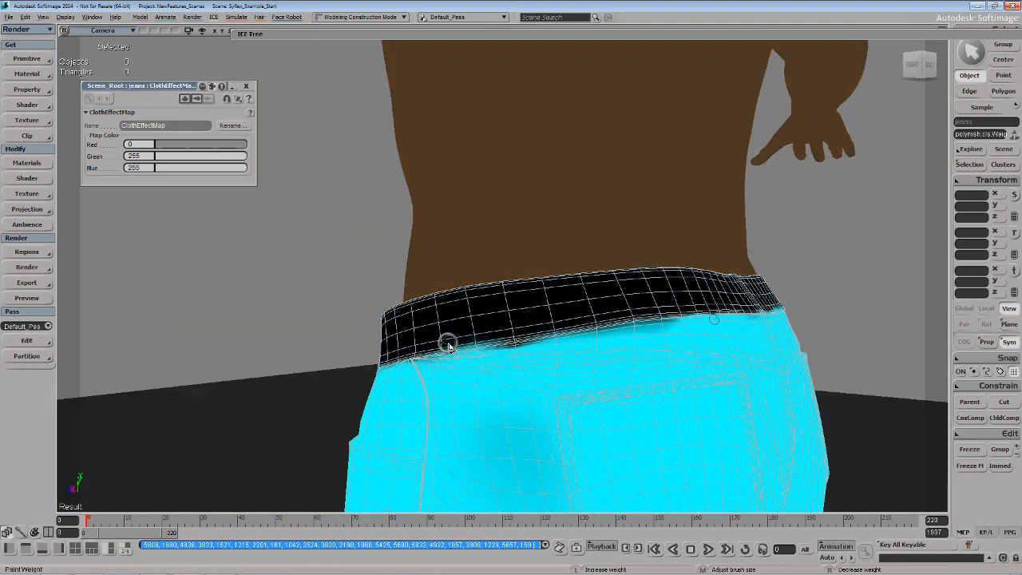
- Paint the ClothEffectMap weight back in over the unweighted patches just below the front waistband
key("o")
mouse_move(511, 333)
left_mouse_down()
mouse_move(655, 303)
mouse_move(404, 340)
mouse_move(441, 359)
left_mouse_up()
key("o")
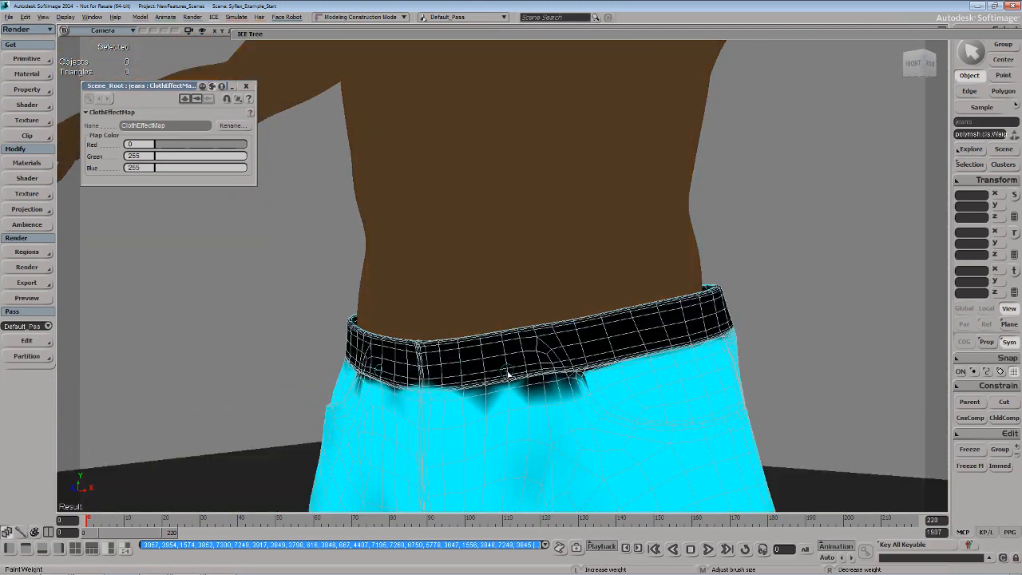
mouse_move(537, 393)
left_mouse_down()
mouse_move(552, 390)
mouse_move(469, 396)
mouse_move(533, 387)
left_mouse_up()
left_click_drag(393, 402, 405, 403)
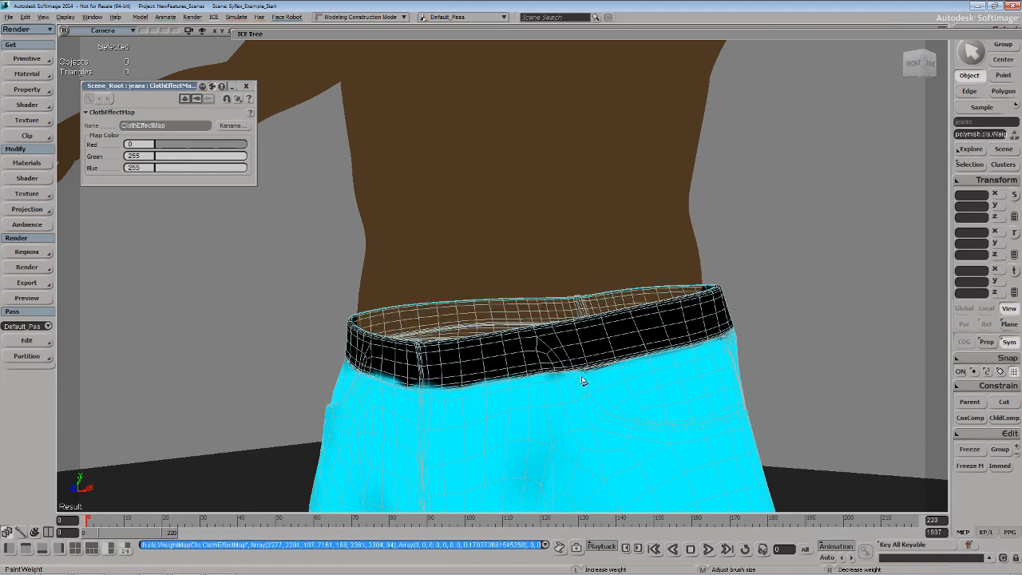
mouse_move(593, 375)
left_mouse_down()
mouse_move(577, 365)
mouse_move(580, 324)
mouse_move(567, 388)
mouse_move(597, 351)
mouse_move(634, 262)
mouse_move(607, 253)
mouse_move(627, 312)
mouse_move(577, 347)
left_mouse_up()
- Refine the ClothEffectMap weights at the waistband's lower edge across the front and around the character's left side
middle_click_drag(566, 356, 613, 362)
mouse_move(477, 370)
left_mouse_down("ctrl")
mouse_move(587, 365)
mouse_move(559, 361)
mouse_move(688, 331)
left_mouse_up("ctrl")
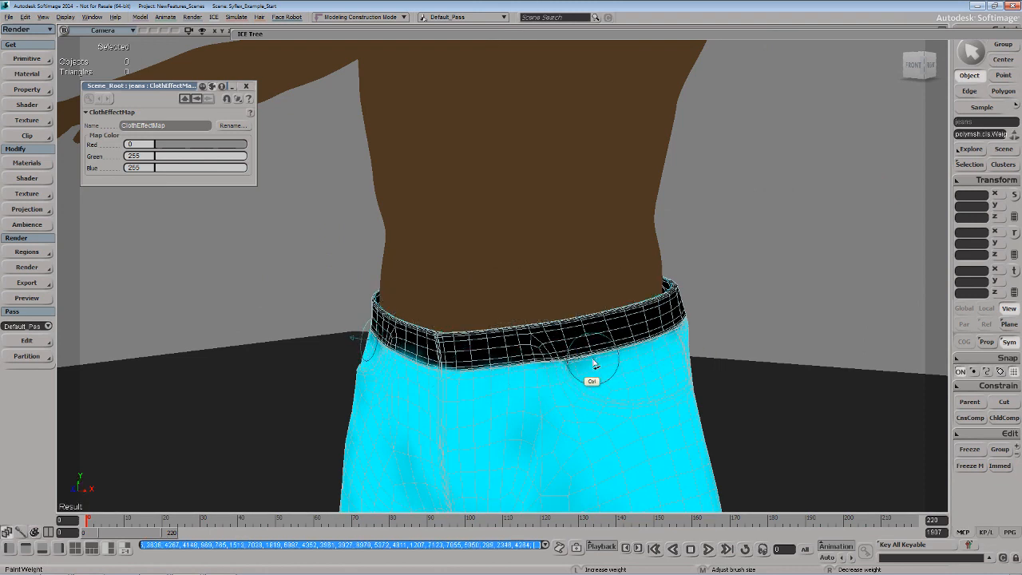
mouse_move(591, 362)
left_mouse_down("ctrl")
mouse_move(429, 377)
mouse_move(480, 370)
mouse_move(497, 386)
mouse_move(536, 388)
left_mouse_up("ctrl")
key("o")
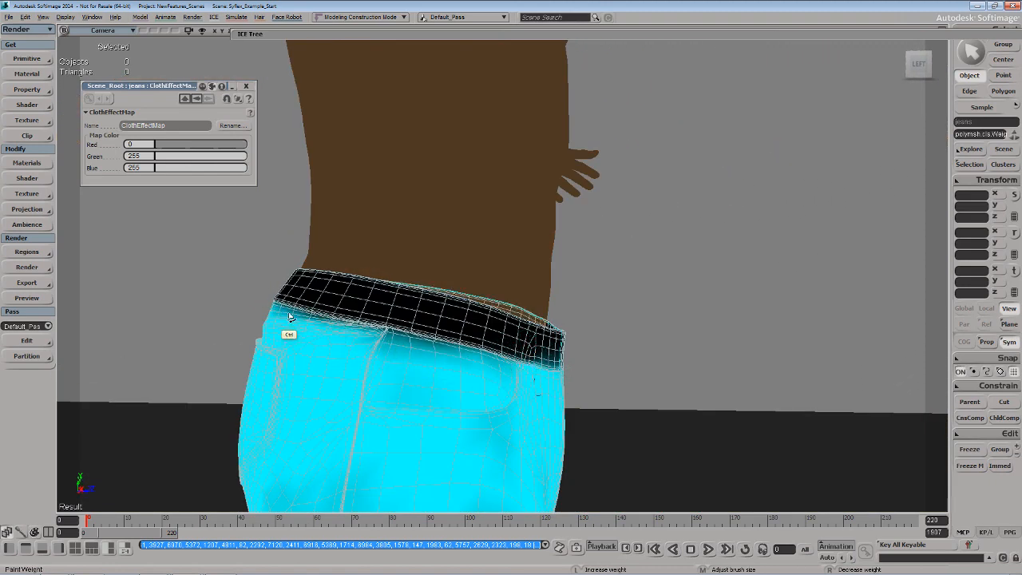
left_click_drag(540, 368, 508, 371, "ctrl")
key("o")
left_click_drag(413, 368, 496, 377)
- Refine the ClothEffectMap weights along the waistband's lower edge across the back and the character's right side
mouse_move(649, 338)
left_mouse_down("ctrl")
mouse_move(720, 335)
mouse_move(659, 330)
mouse_move(711, 324)
mouse_move(614, 325)
left_mouse_up("ctrl")
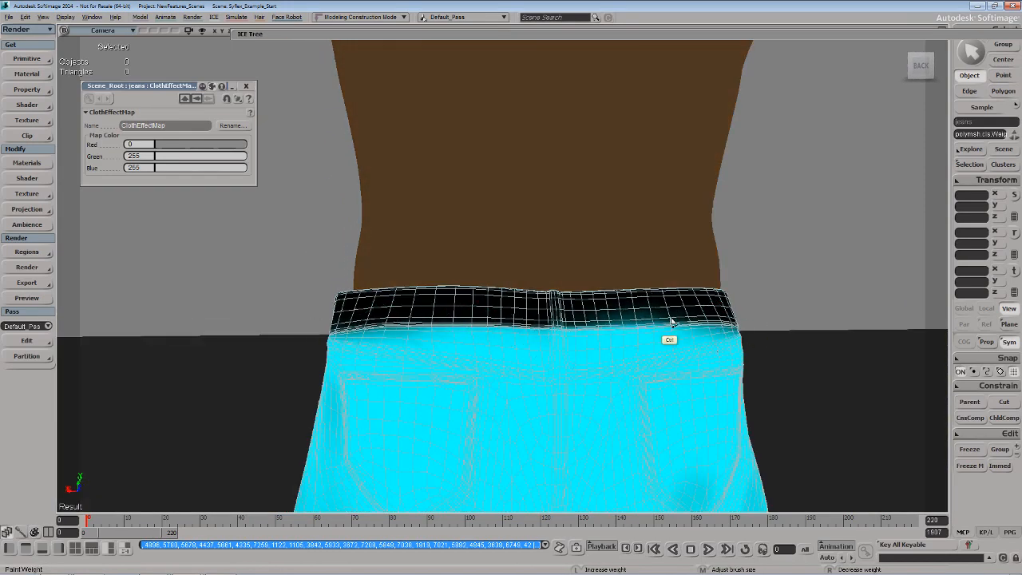
left_click_drag(447, 322, 313, 335, "ctrl")
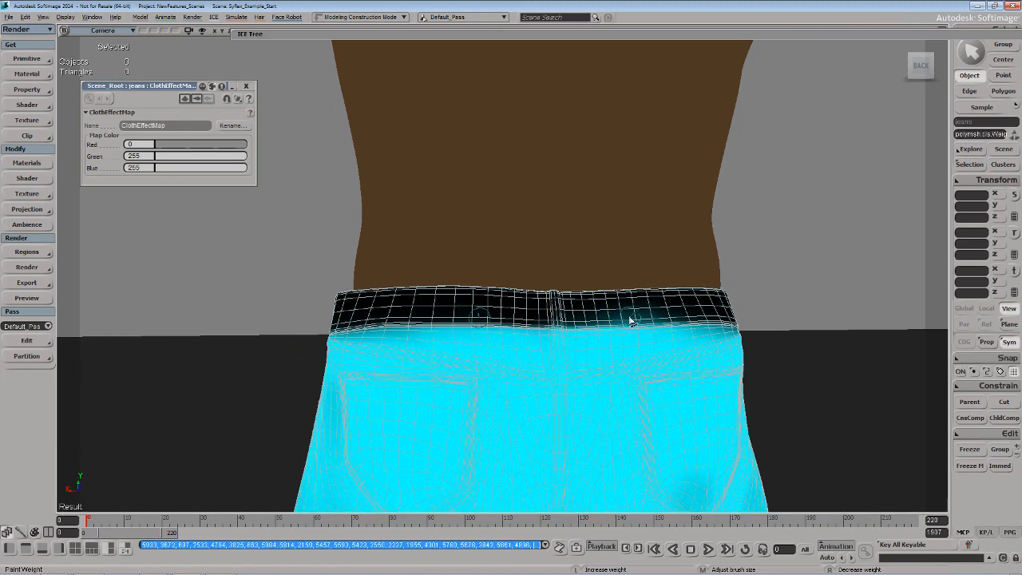
right_click_drag(628, 318, 673, 312)
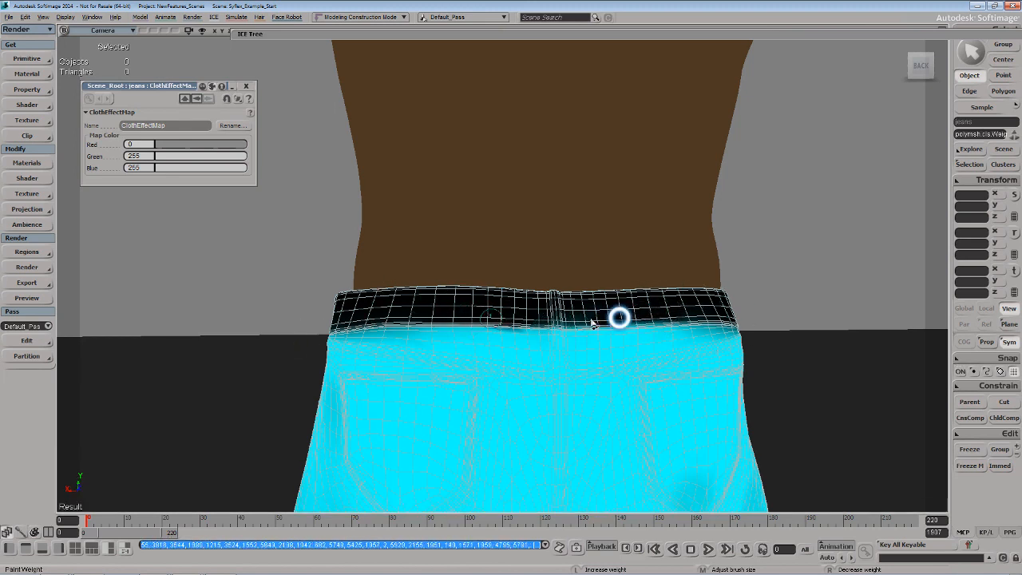
middle_click_drag(513, 324, 602, 324, "ctrl")
middle_click_drag(523, 346, 491, 344, "ctrl")
right_click_drag(475, 335, 700, 335, "ctrl")
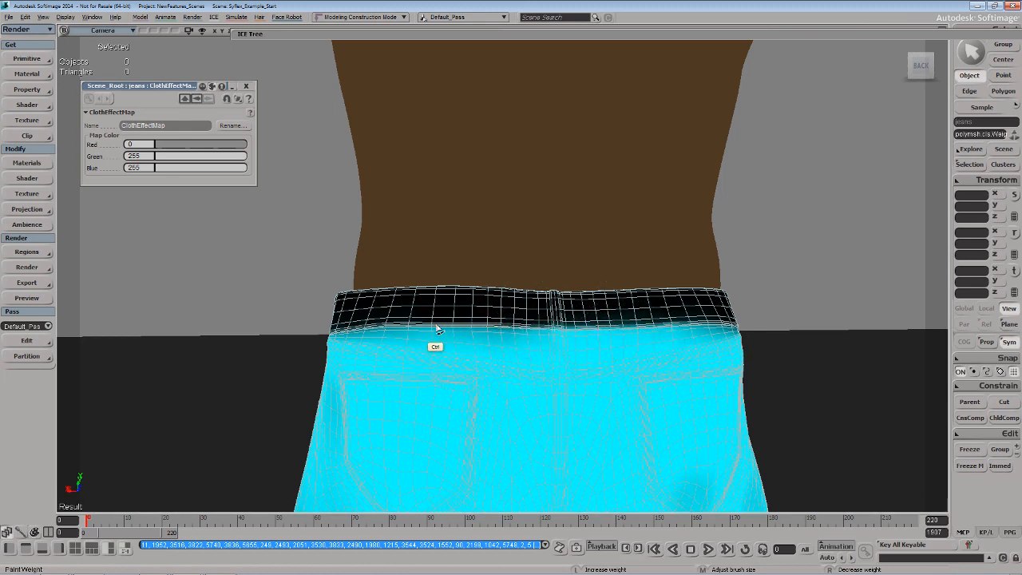
left_click_drag(455, 360, 602, 365)
mouse_move(716, 316)
right_mouse_down("ctrl")
mouse_move(637, 345)
mouse_move(515, 366)
right_mouse_up("ctrl")
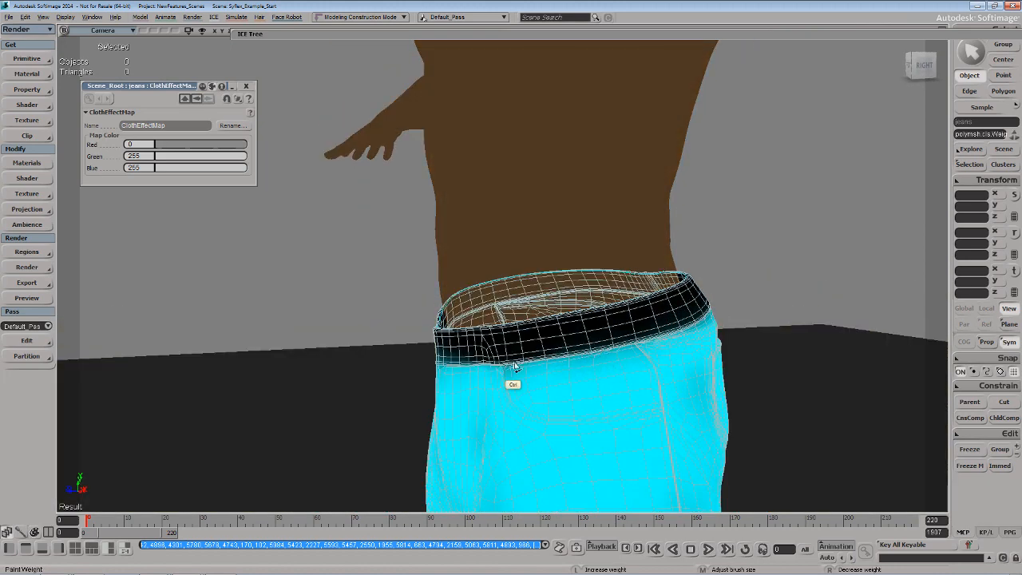
- Leave weight painting, deselect everything and frame the whole character from the front
key("space")
scroll(456, 406, "down", 8)
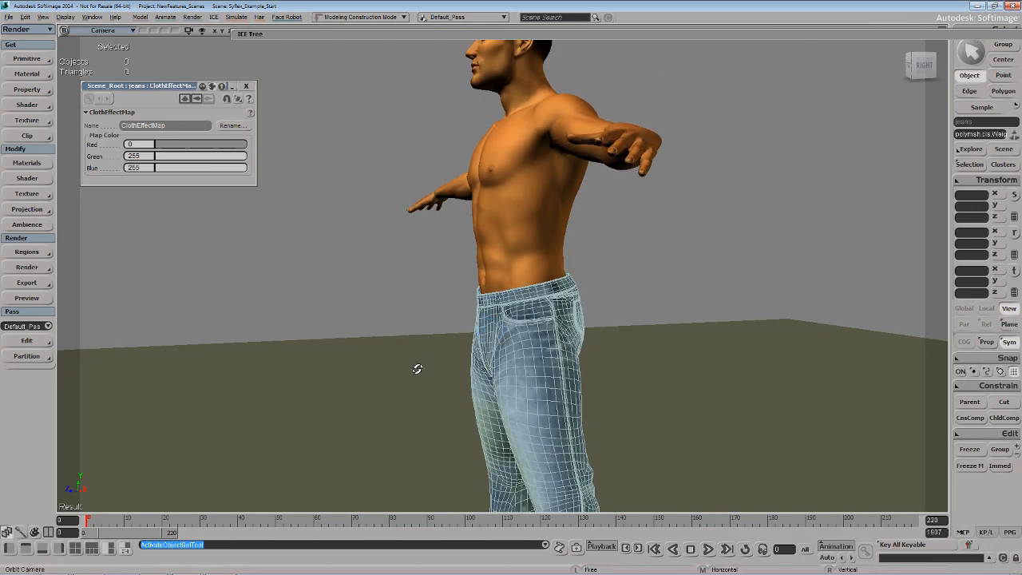
left_click_drag(416, 369, 470, 382)
left_click_drag(338, 305, 342, 331)
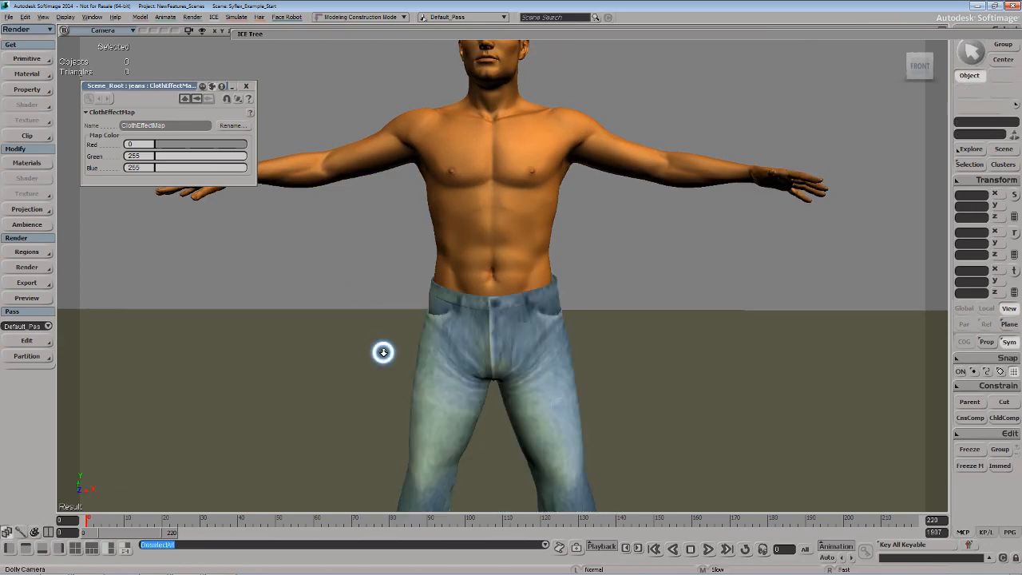
right_click_drag(383, 352, 456, 339, "alt")
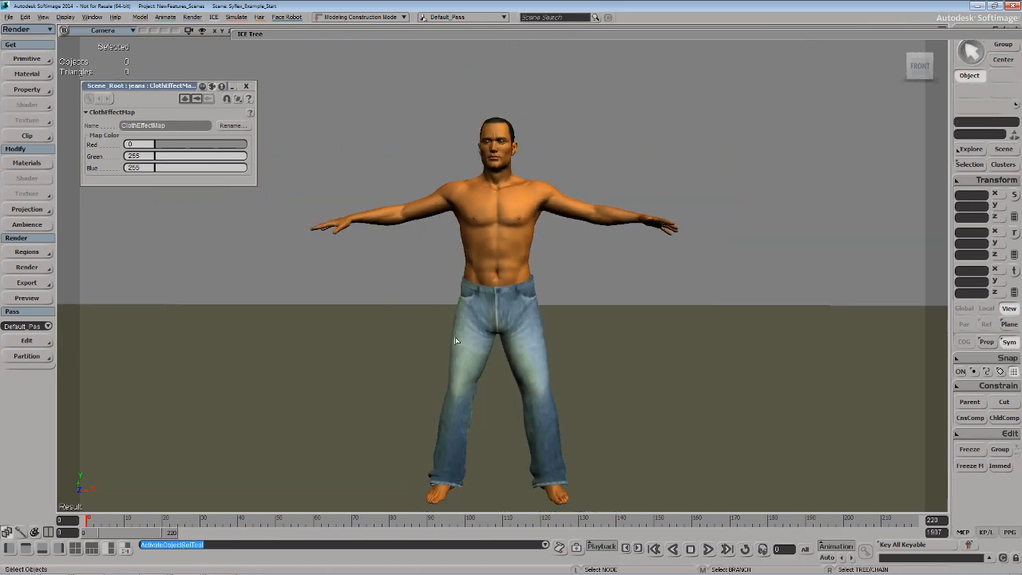
- Play the simulation from the start, examine the jeans from several angles, and return to frame 0
left_click(705, 550)
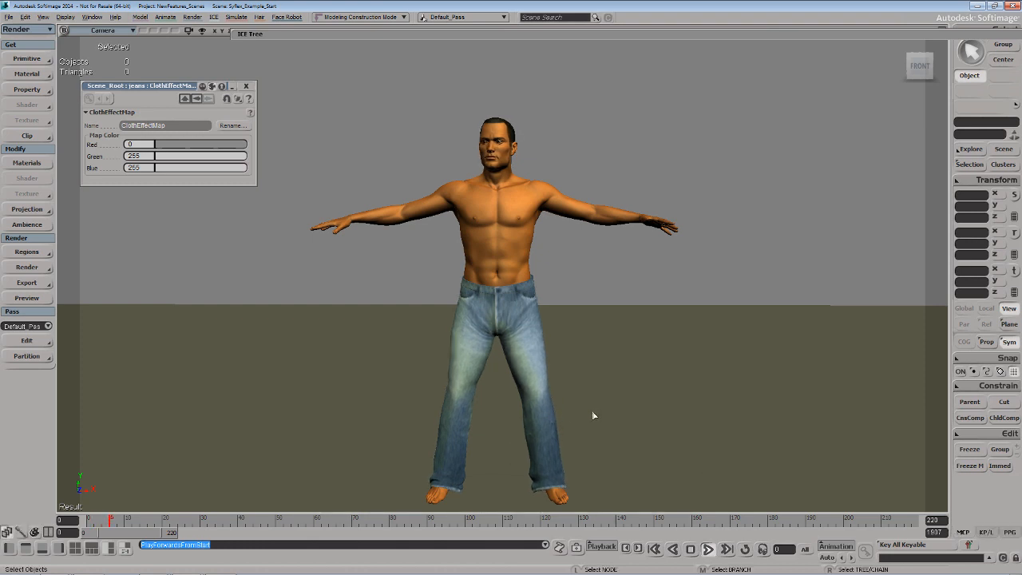
key("o")
left_click_drag(595, 415, 570, 367)
middle_click_drag(573, 415, 583, 435)
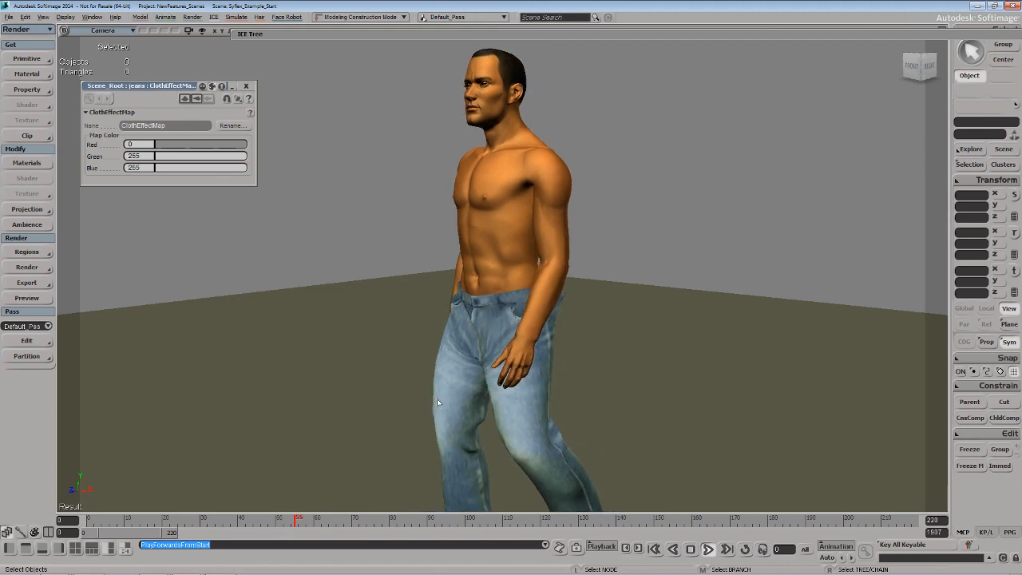
key("Up")
key("o")
mouse_move(438, 407)
left_mouse_down()
mouse_move(417, 409)
mouse_move(444, 408)
left_mouse_up()
left_click(89, 520)
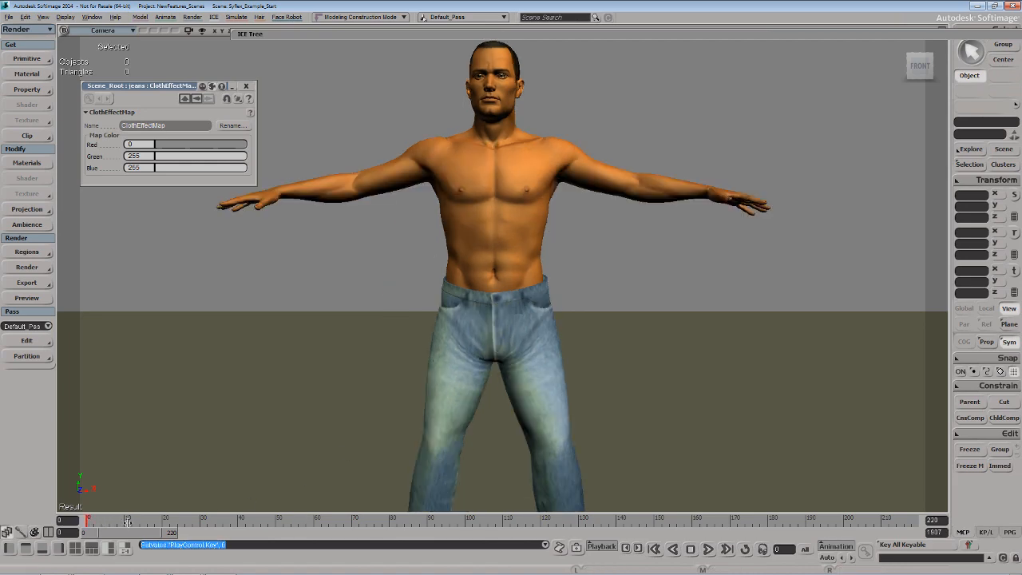
- Select the jeans, switch to the Animate toolset and close the ClothEffectMap properties
left_click(534, 355)
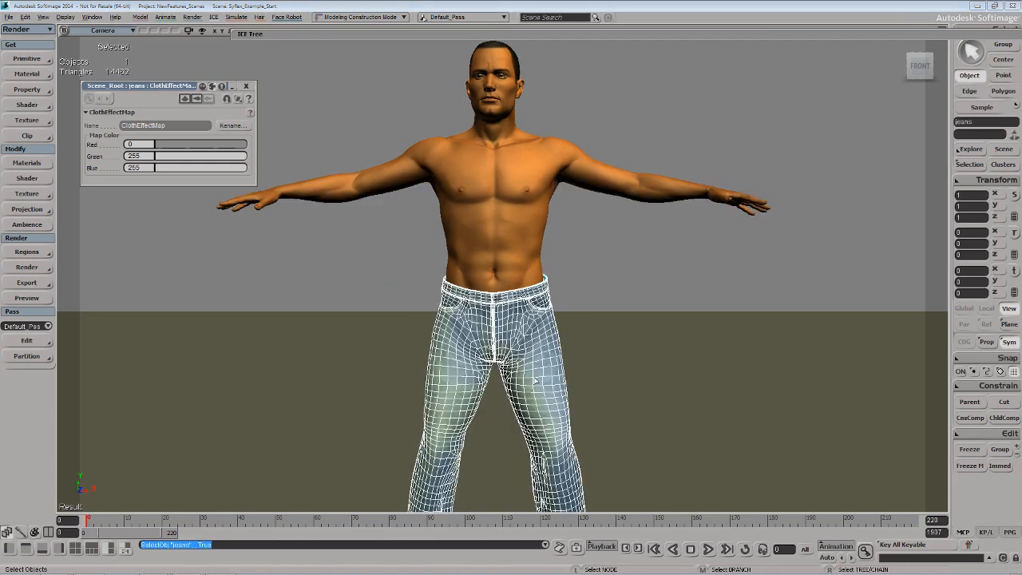
left_click_drag(534, 355, 479, 357)
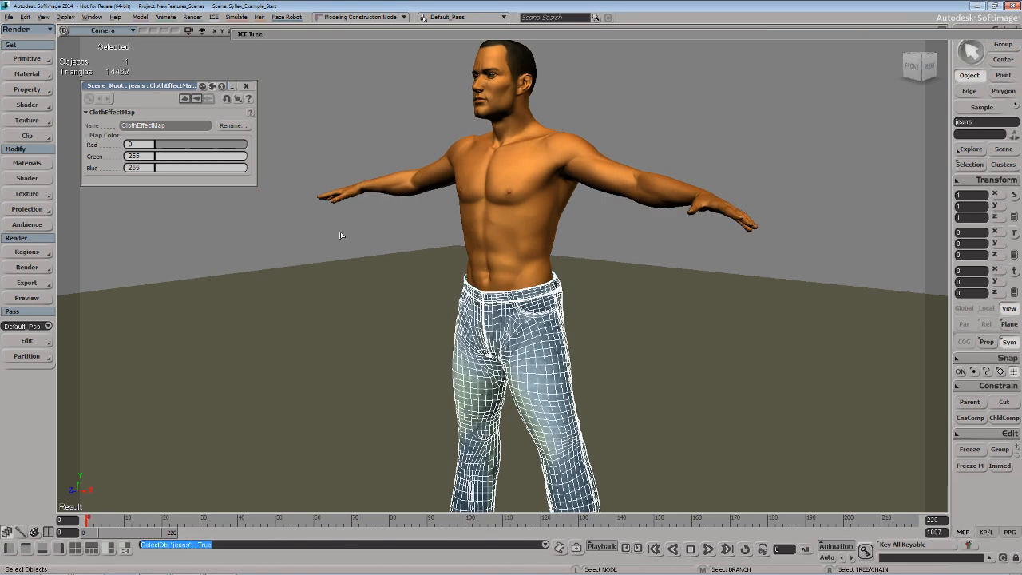
key("2")
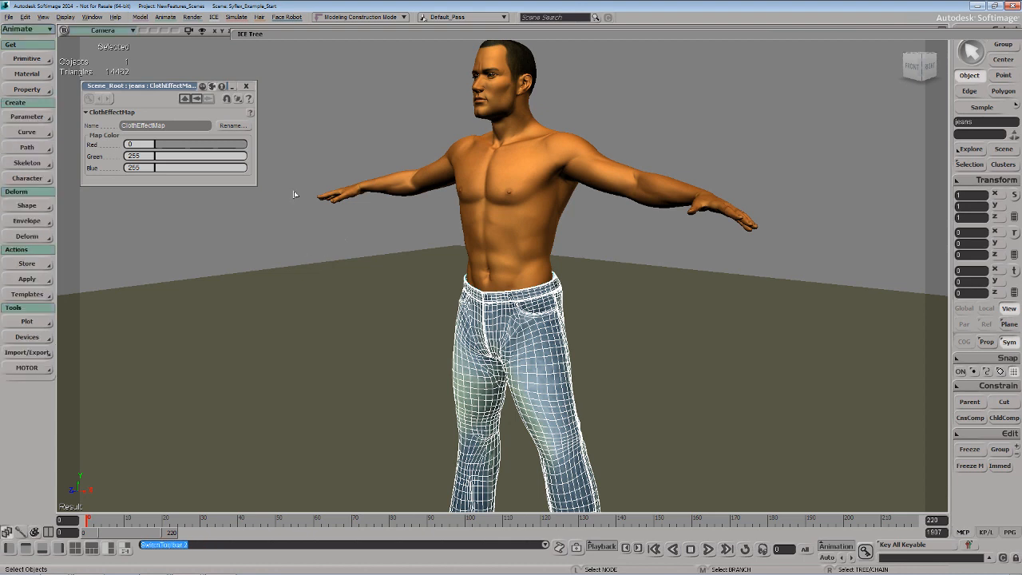
left_click(246, 85)
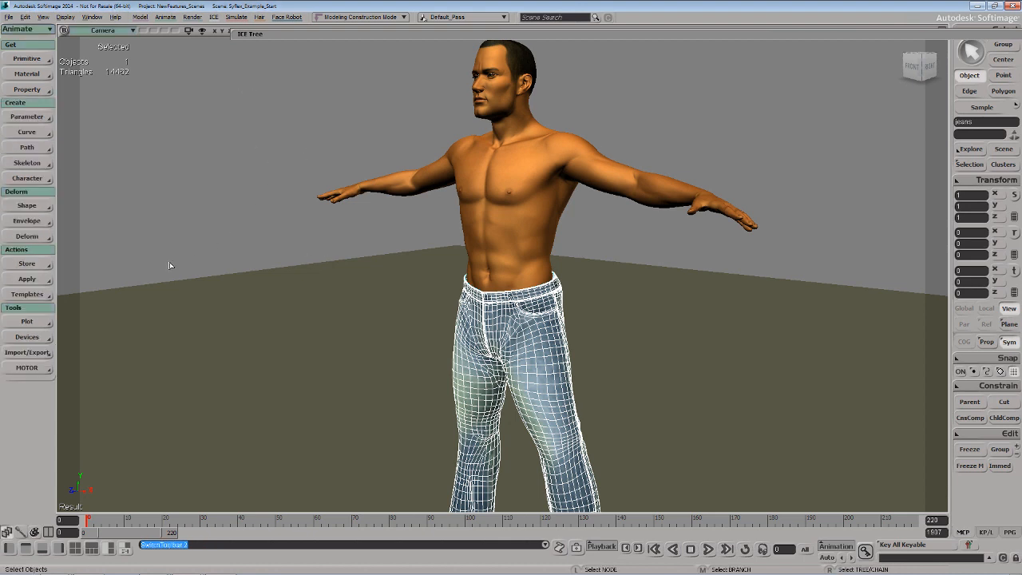
- Load jeans_AnimTake1_[0..220].icecache from Simulation\scene_root\jeans onto the jeans through the Cache Manager, agreeing to remove the existing simulation
left_click(30, 323)
left_click(88, 424)
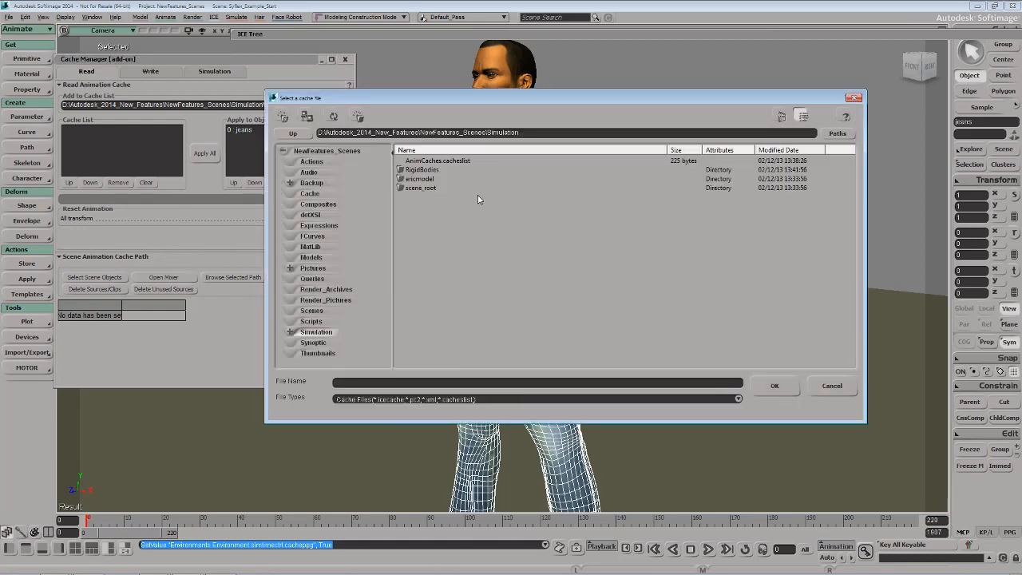
double_click(421, 179)
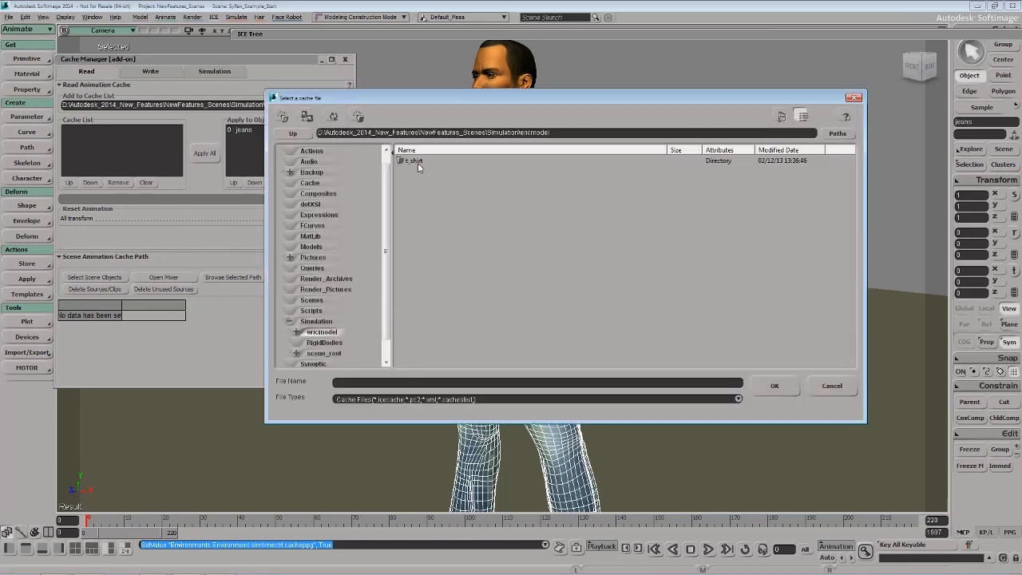
left_click(324, 353)
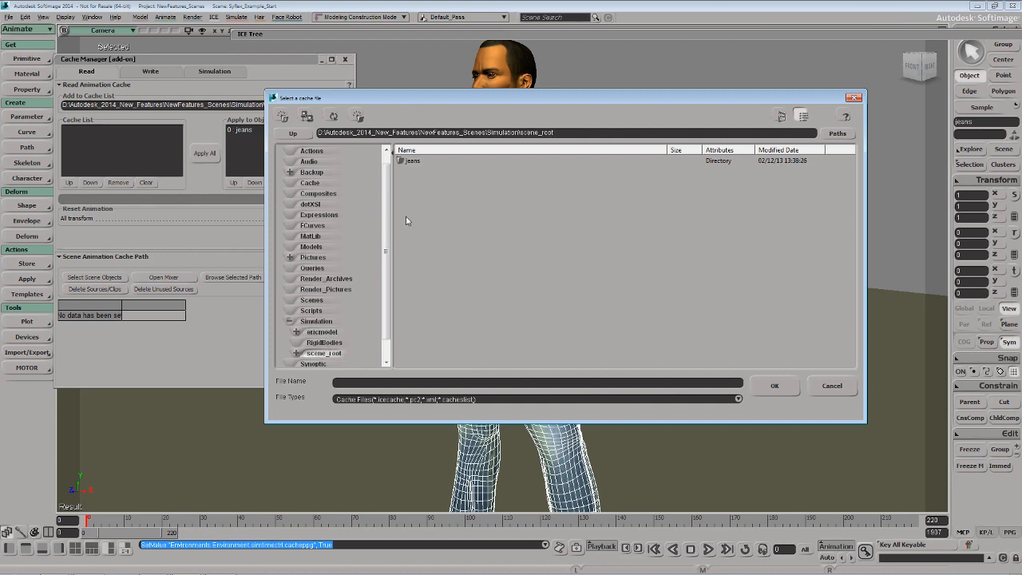
double_click(403, 162)
left_click(419, 161)
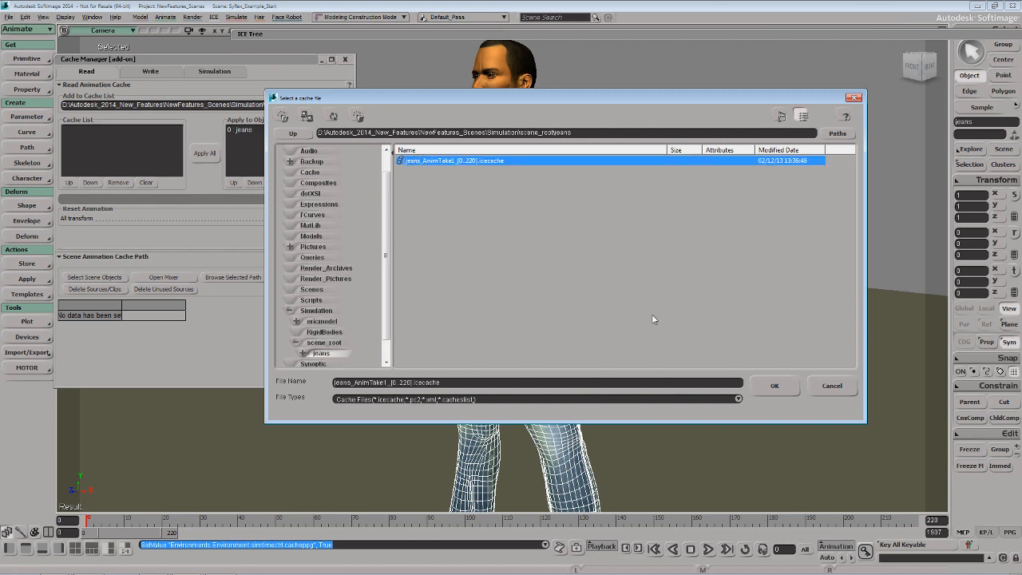
left_click(774, 386)
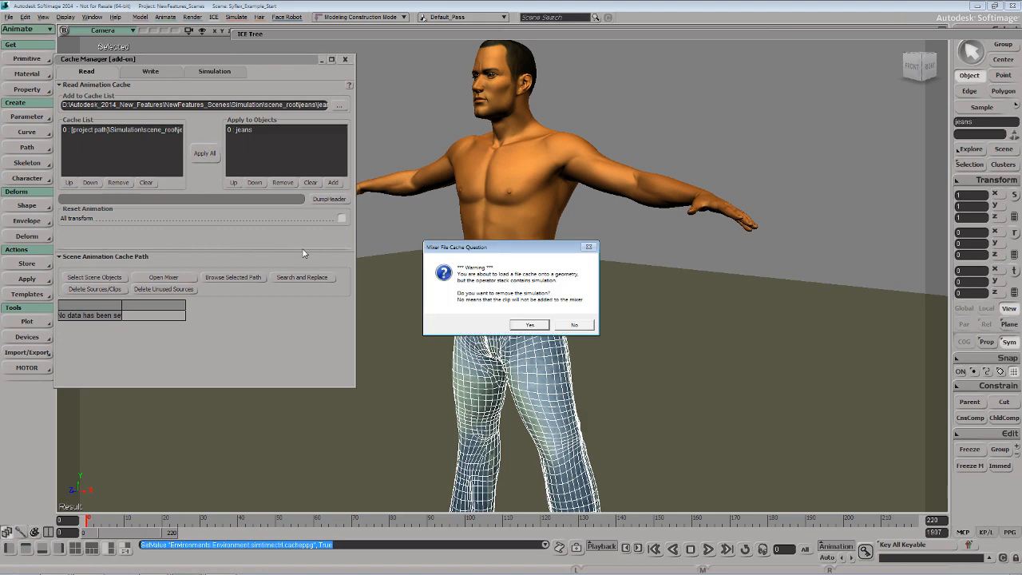
left_click(528, 325)
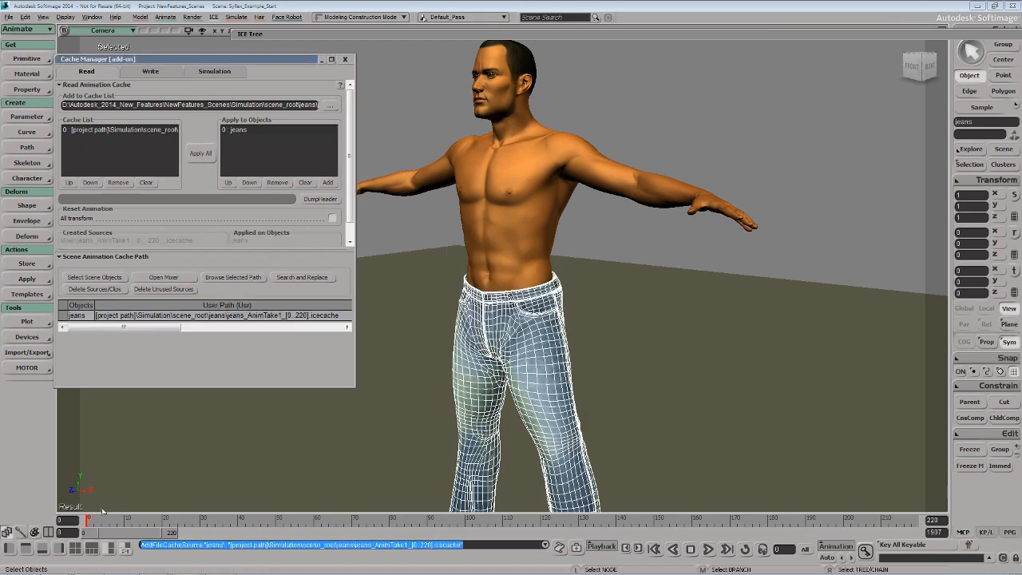
- Deselect the jeans and scrub through the cached animation to frames 117 and 188, checking the cloth from the front
left_click_drag(91, 522, 531, 495)
left_click(634, 312)
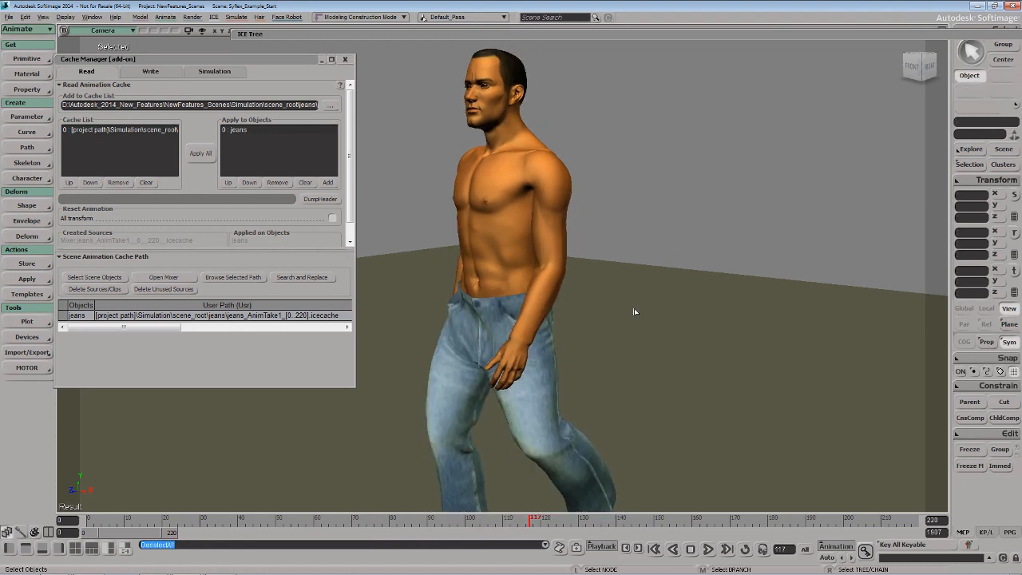
key("s")
right_click_drag(509, 470, 535, 467)
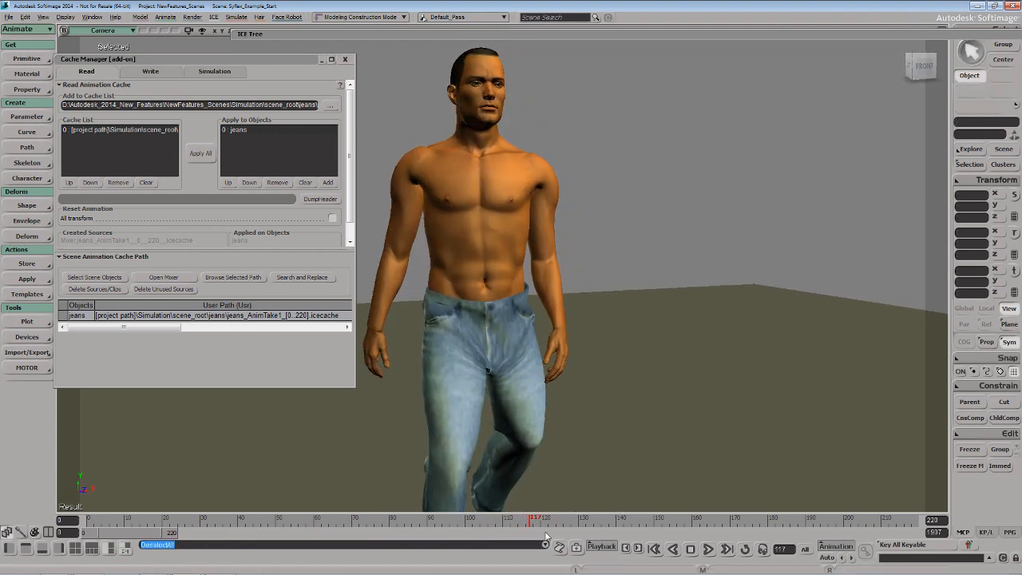
left_click_drag(558, 517, 800, 515)
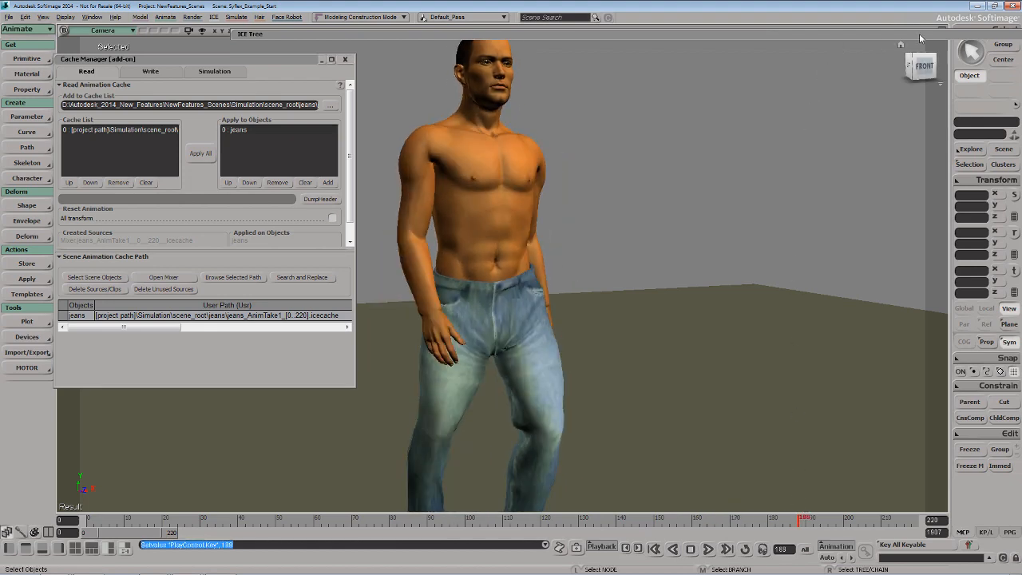
- Overlay the wireframe on the textured view and examine the character's mesh from another angle
left_click(896, 30)
left_click(874, 132)
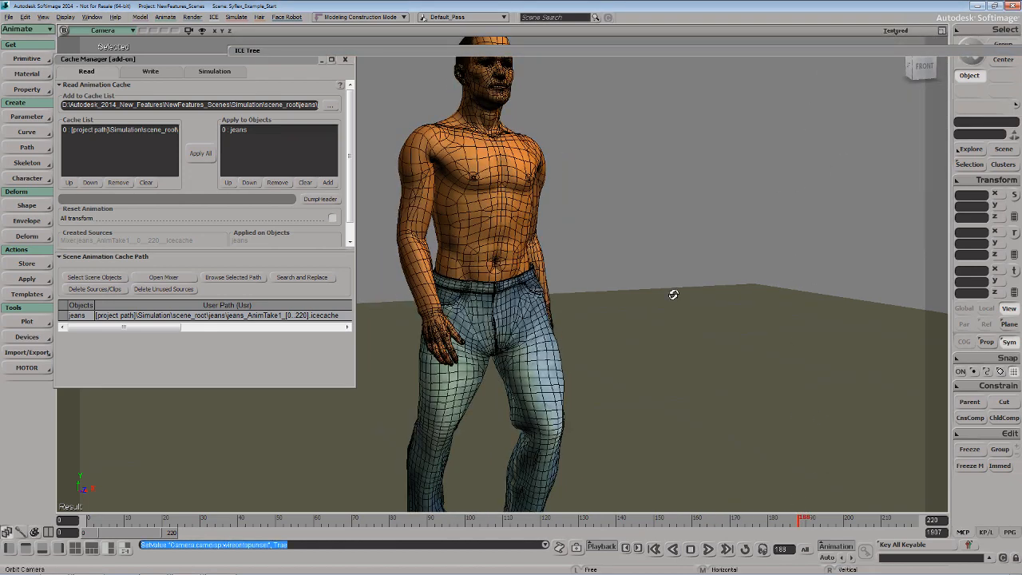
key("o")
left_click_drag(676, 292, 626, 300)
- Rewind to frame 0, play the cached animation while viewing the character from behind, and return to frame 0
left_click_drag(753, 517, 80, 525)
key("o")
left_click_drag(535, 419, 420, 412)
key("Up")
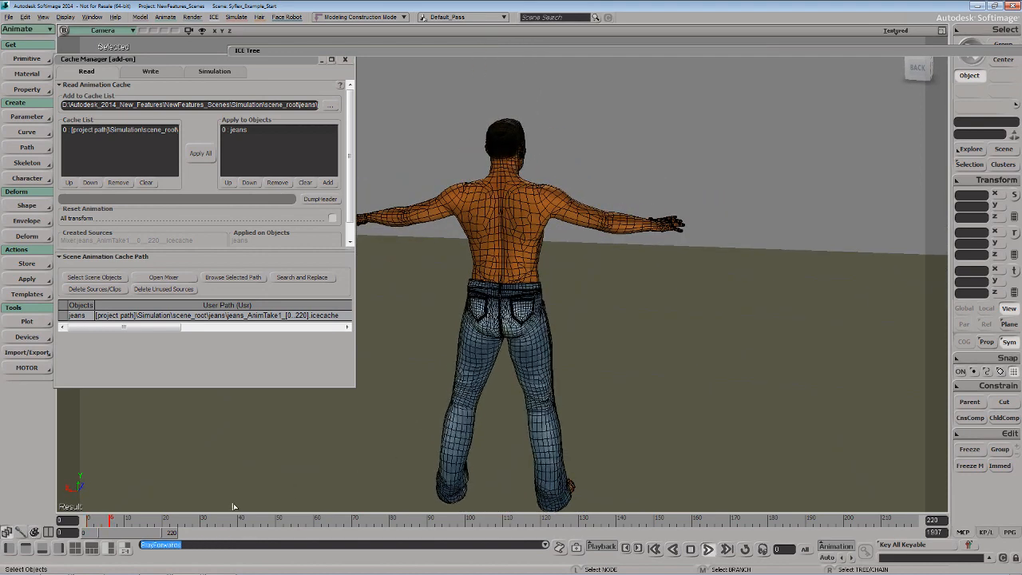
key("Up")
left_click_drag(124, 529, 71, 520)
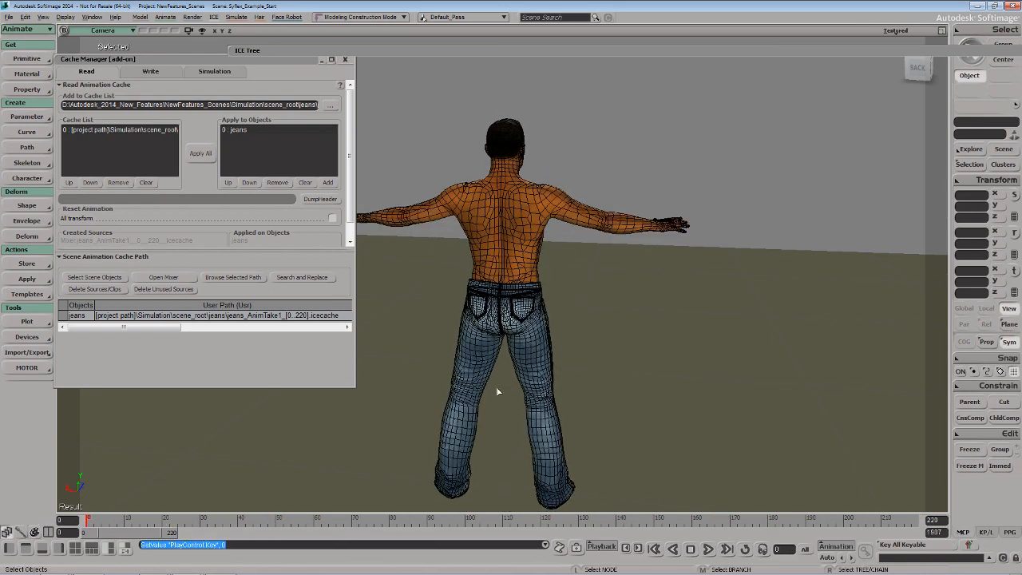
- Bring the character back to a front three-quarter view and turn off the wireframe overlay
right_click_drag(496, 388, 615, 383)
middle_click_drag(615, 383, 623, 304)
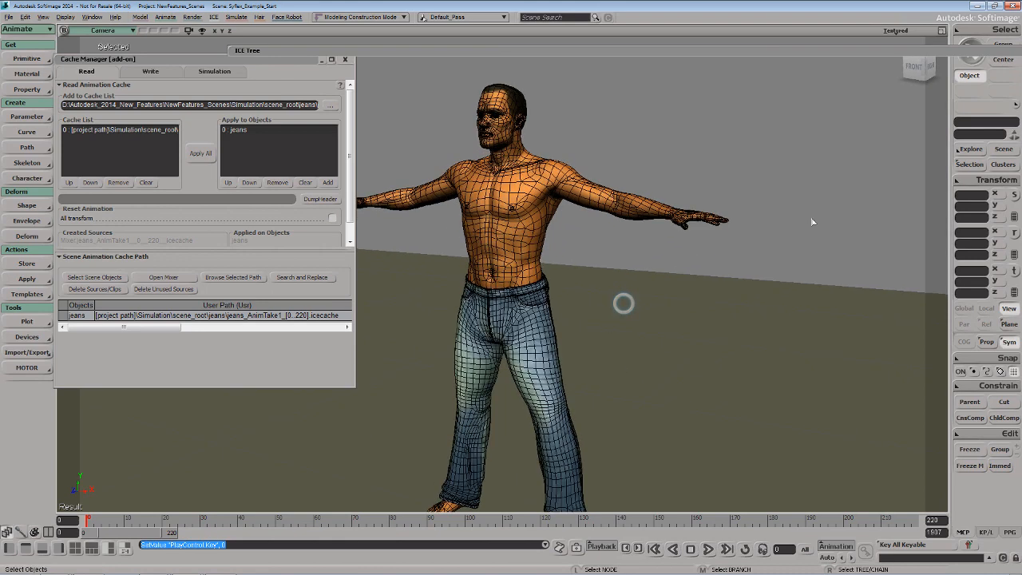
left_click(895, 31)
left_click(865, 134)
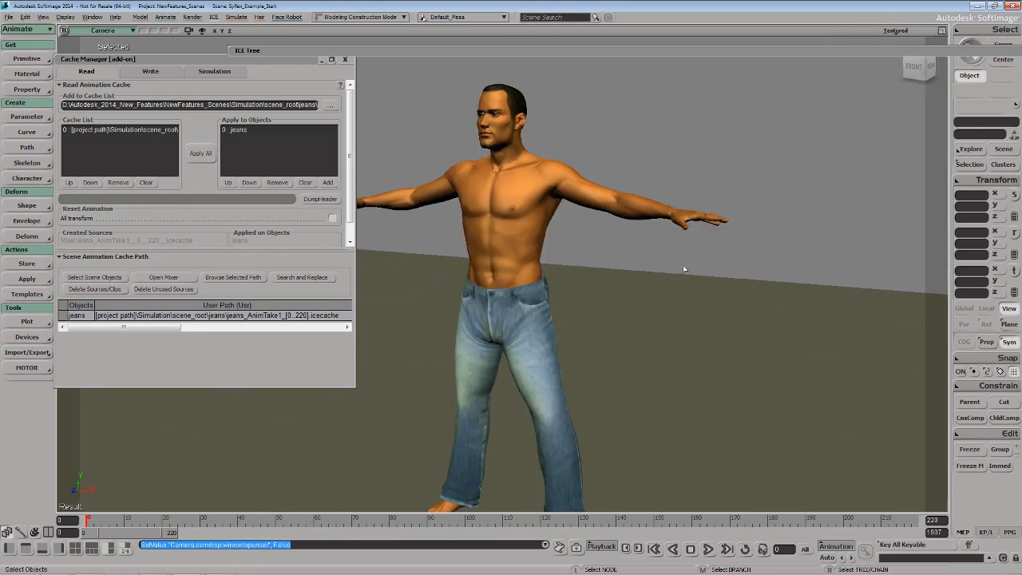